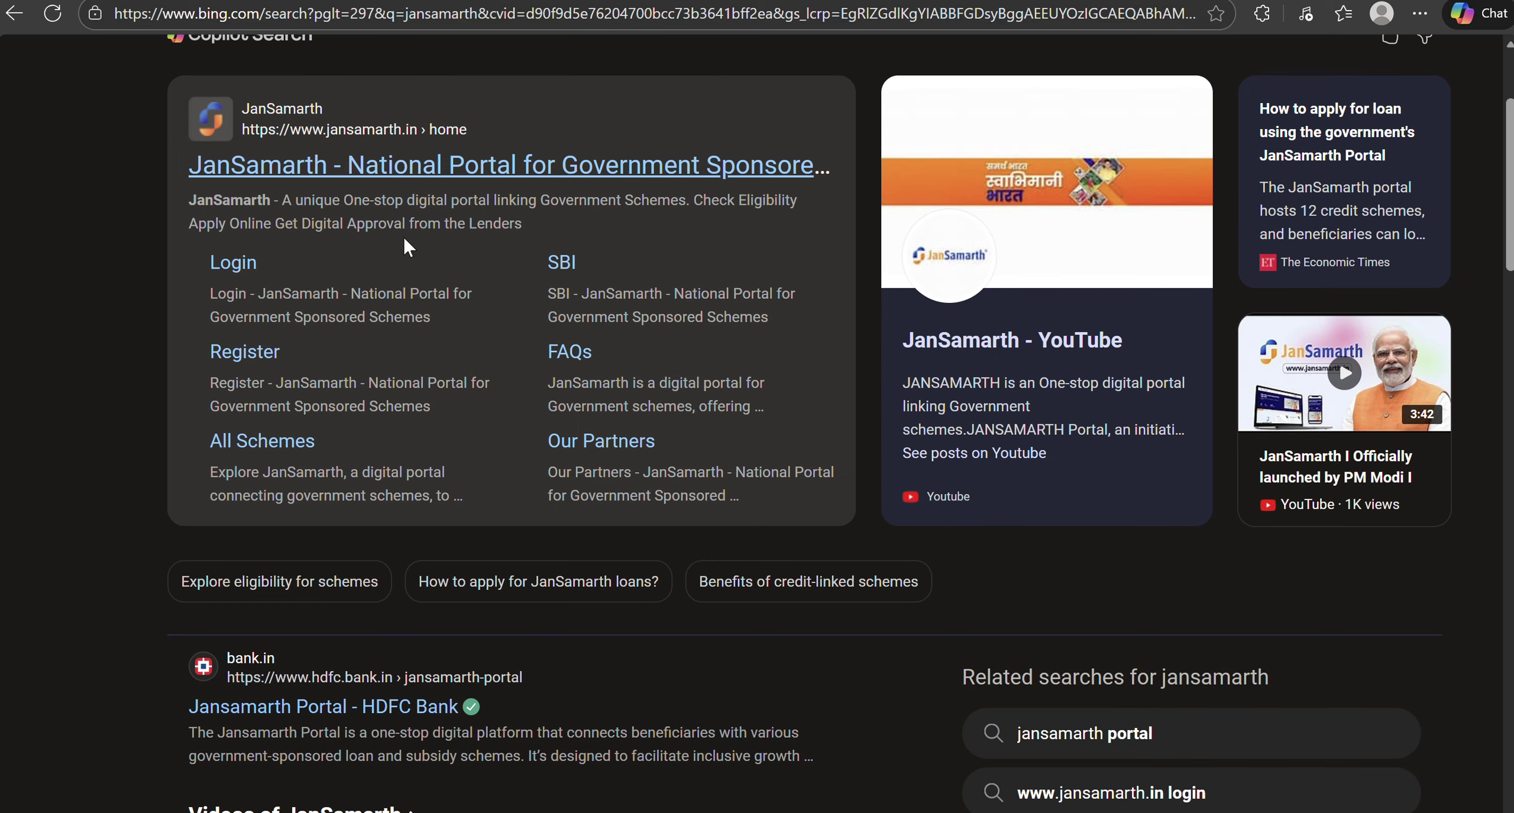
# - Open the JanSamarth national portal from the search results and go to its registration page
pyautogui.scroll(3, 498, 200)
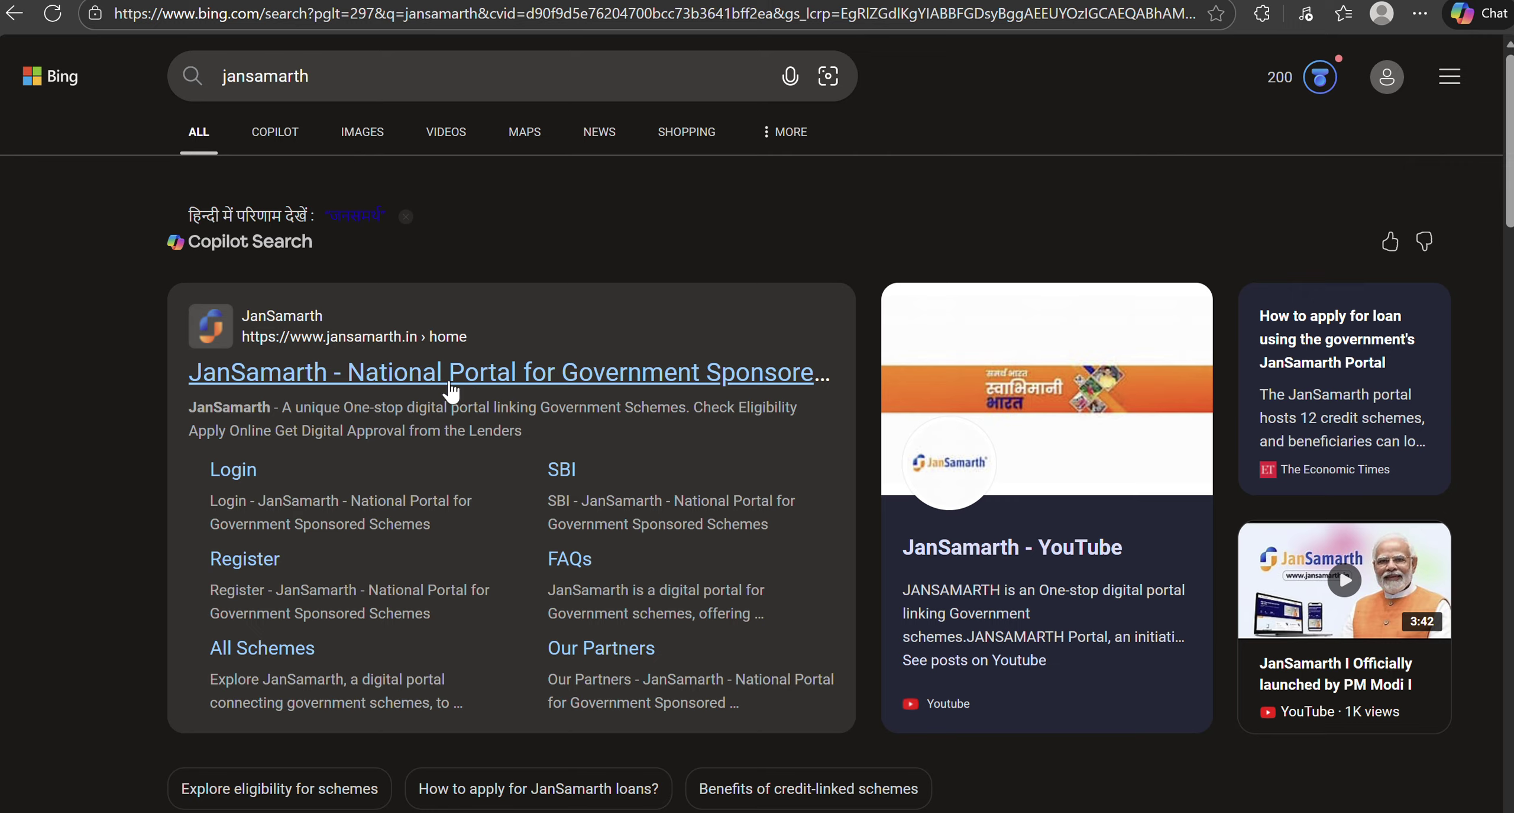
pyautogui.click(501, 400)
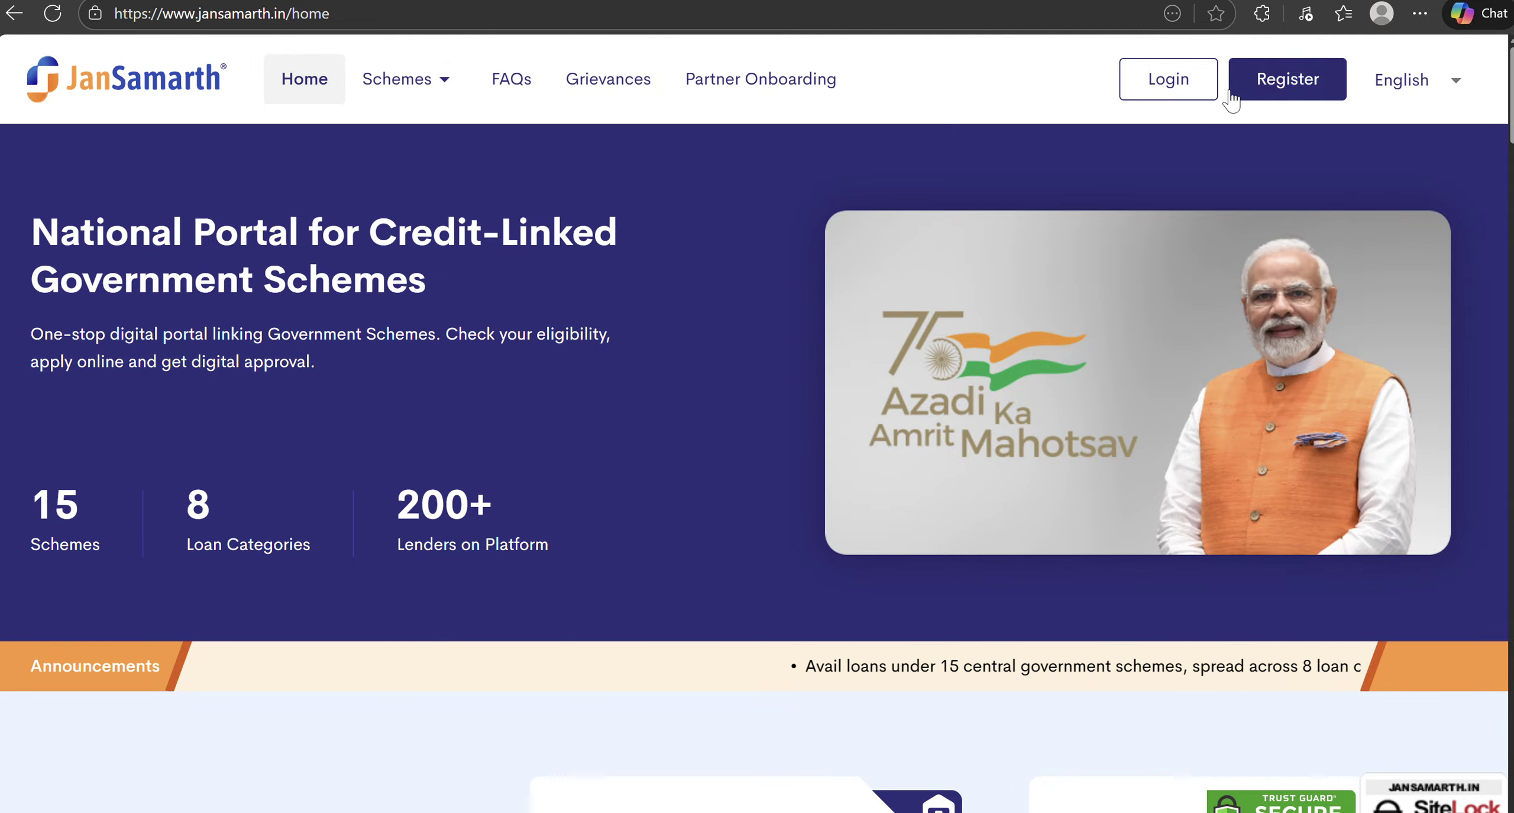
pyautogui.click(1285, 92)
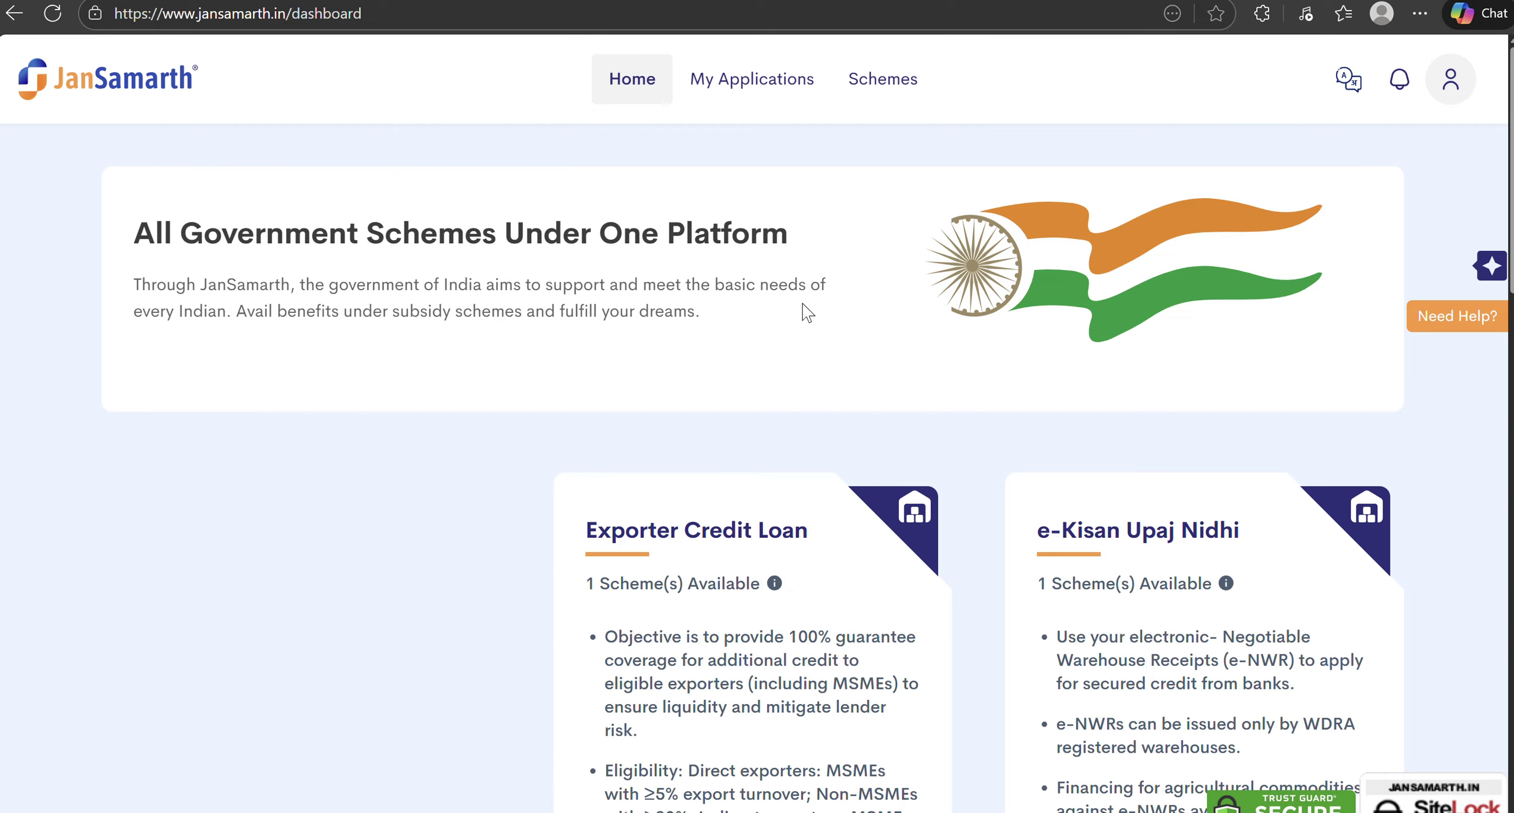
# - In Chrome, search the web for jansamarth, dismiss the YouTube notification and open the official JanSamarth portal result
pyautogui.write('jansamarth')
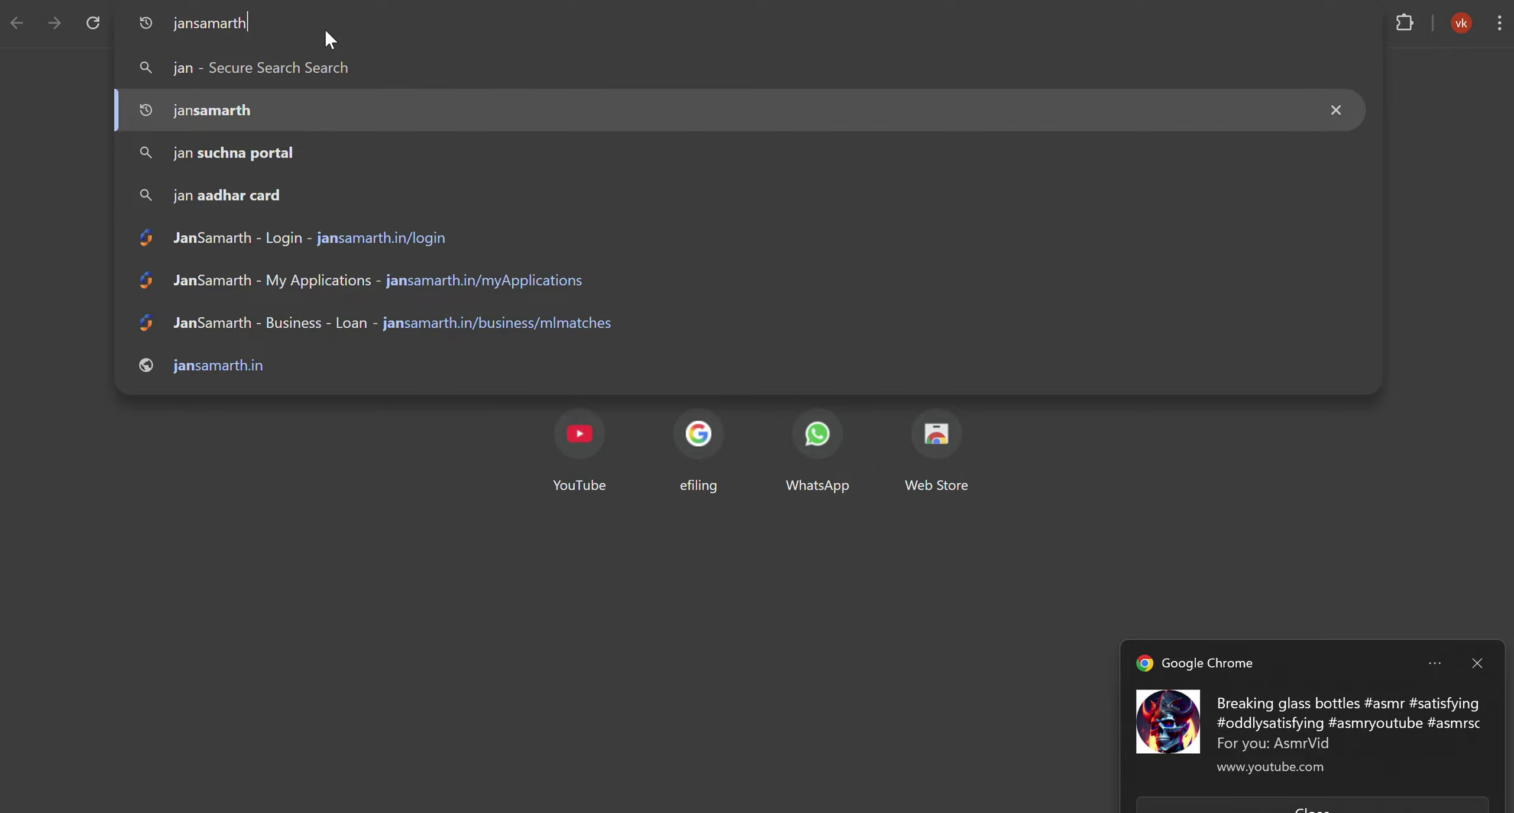
pyautogui.press('Return')
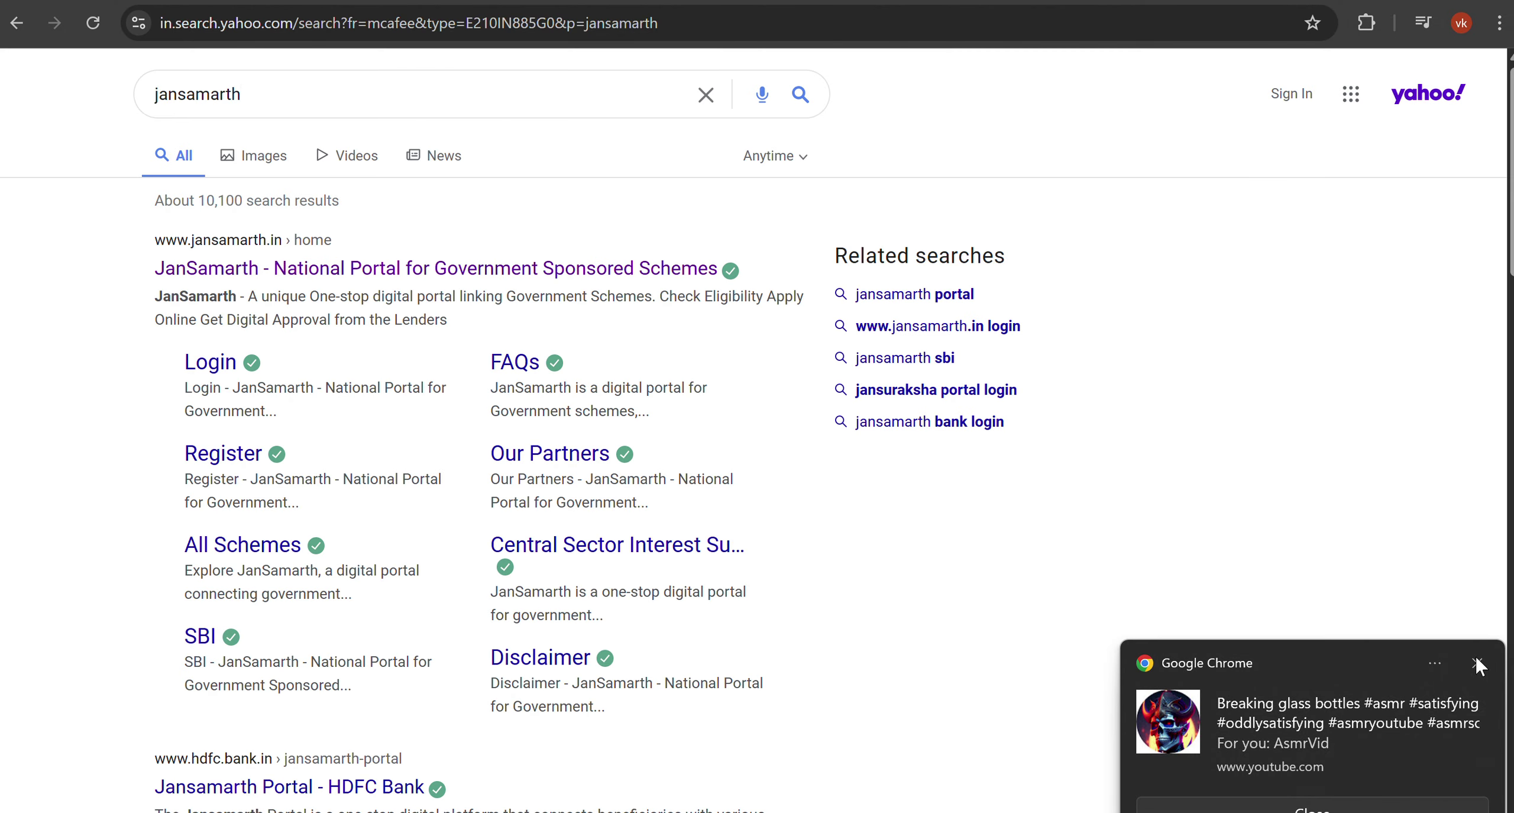
pyautogui.click(1477, 665)
pyautogui.click(523, 267)
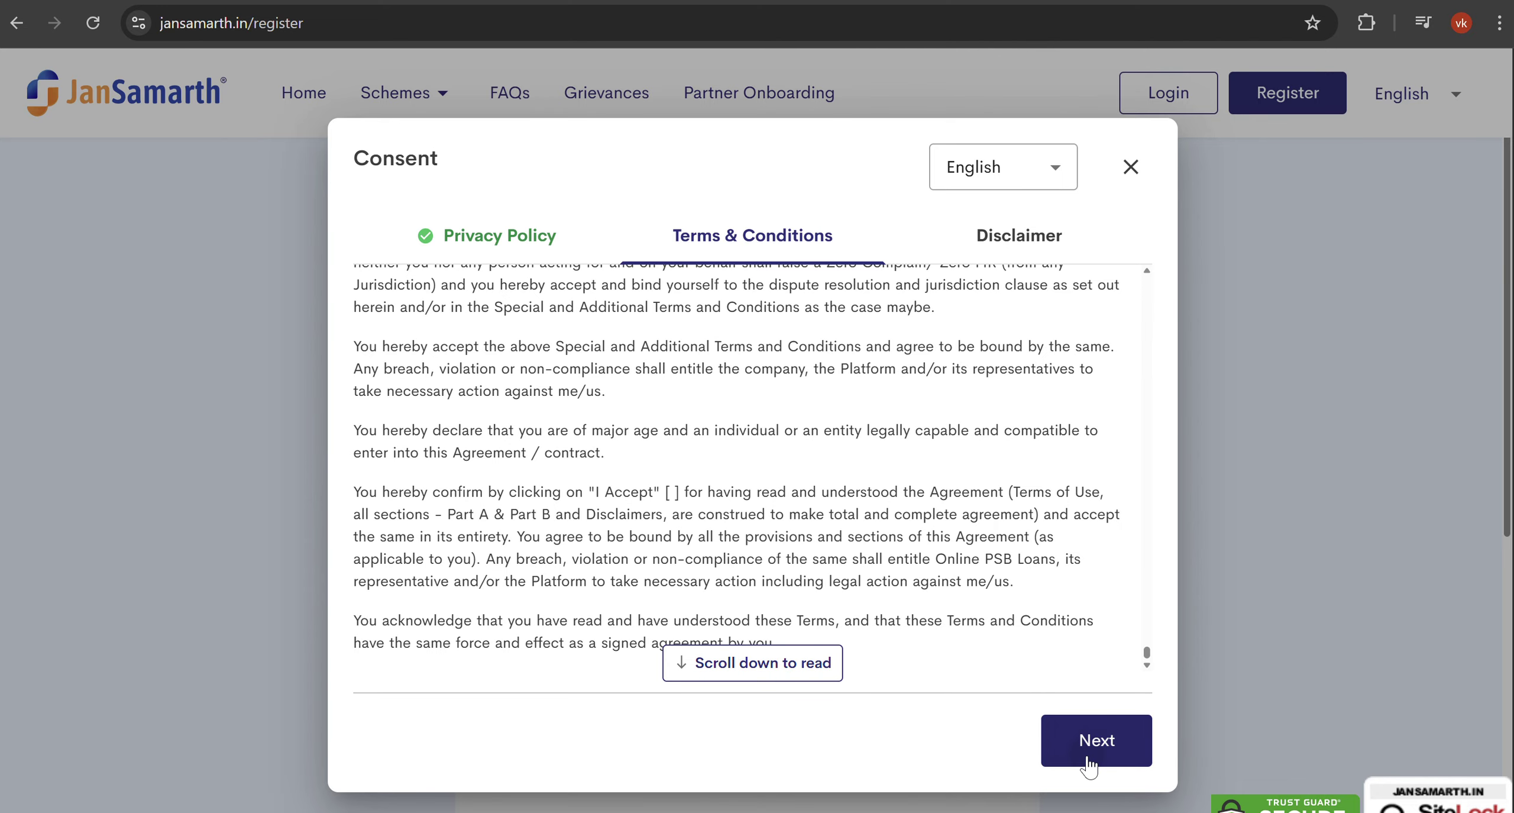
# - Accept the Terms & Conditions, read through the Disclaimer and tick the declaration of having understood all consent documents
pyautogui.click(1090, 762)
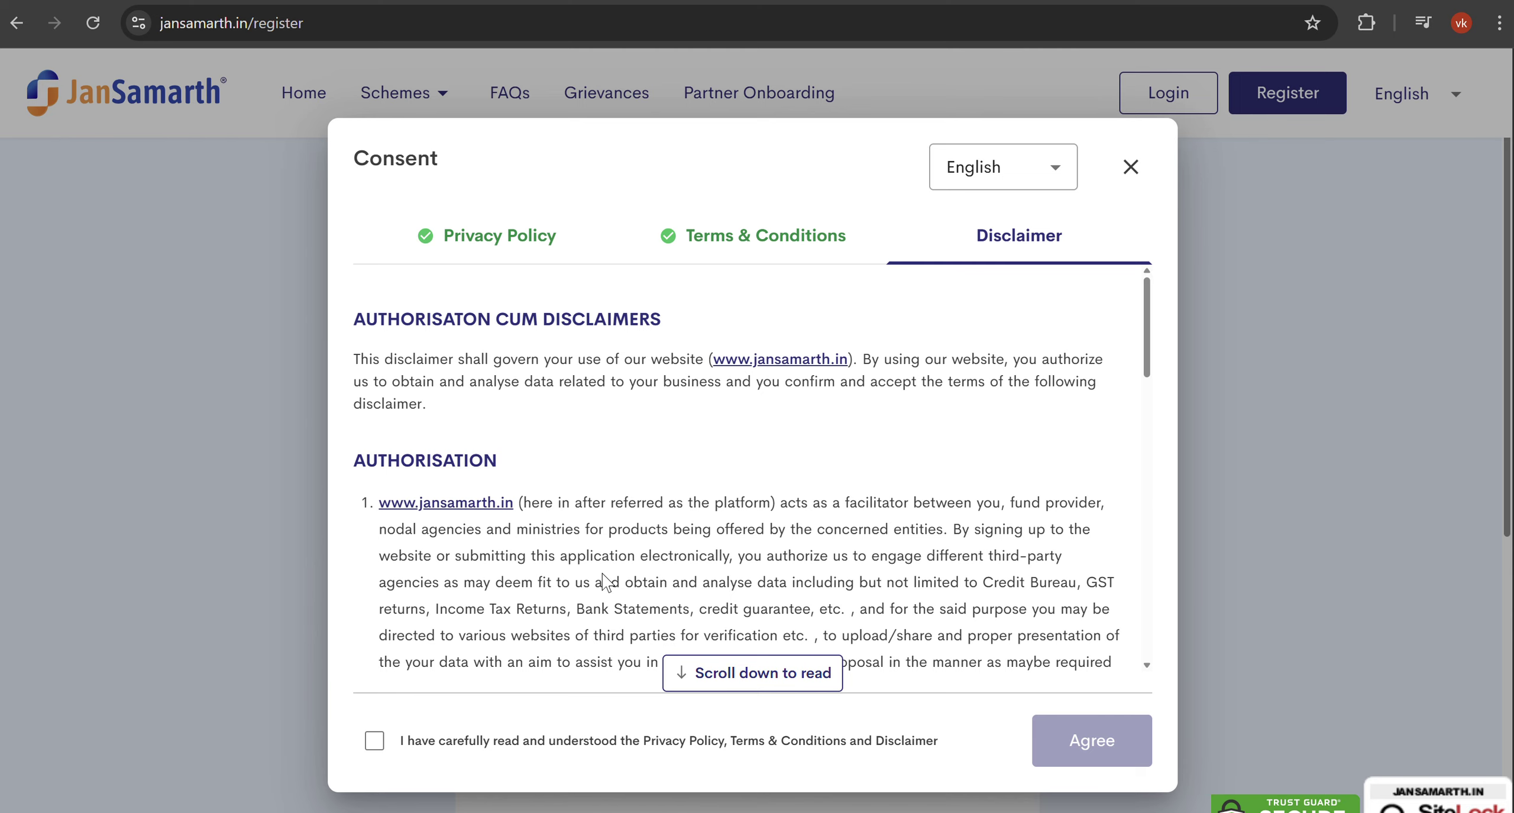
pyautogui.scroll(-10, 603, 577)
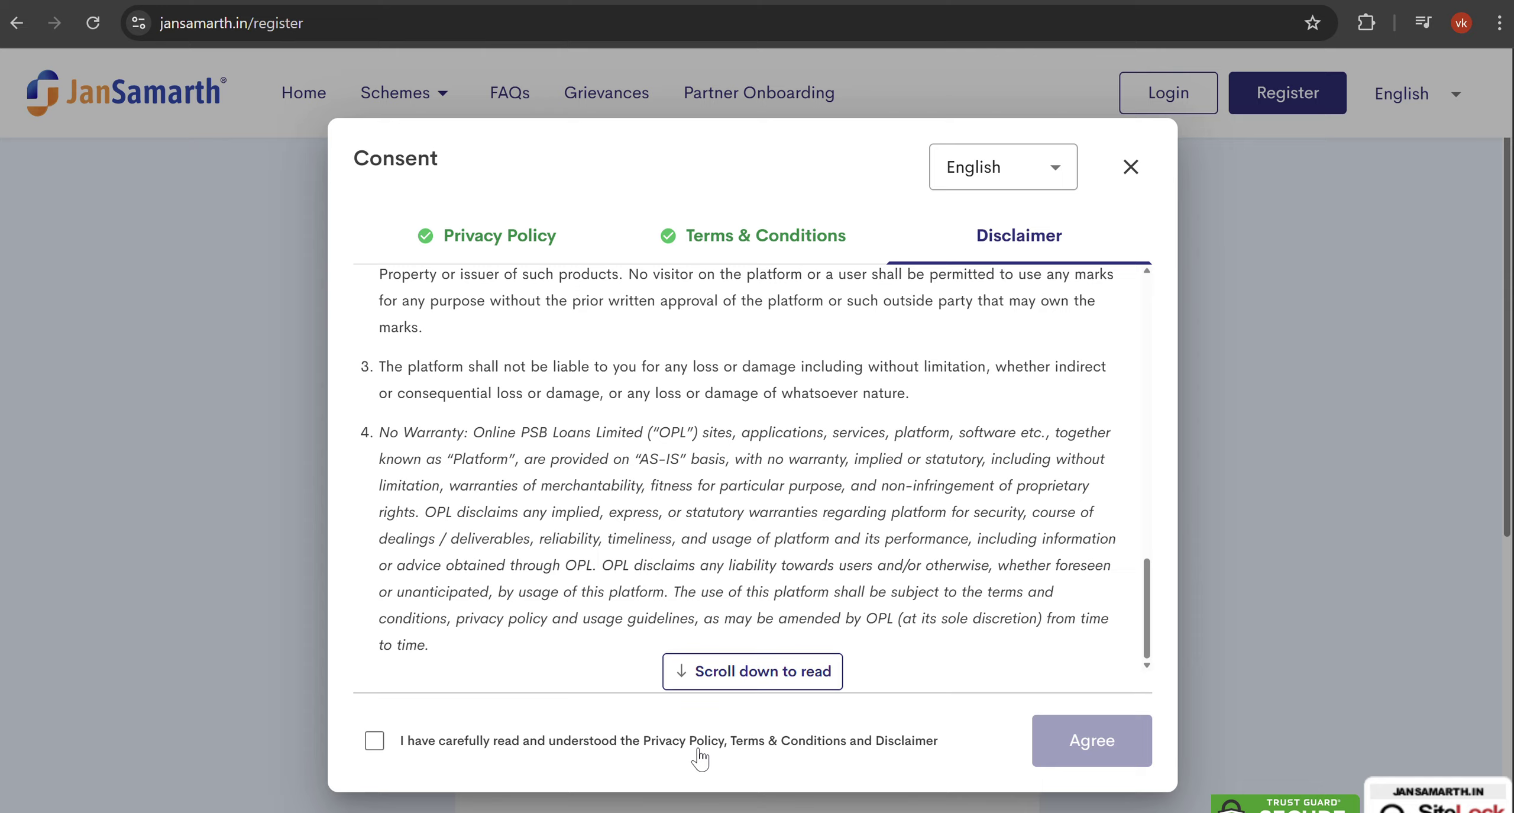
pyautogui.click(375, 742)
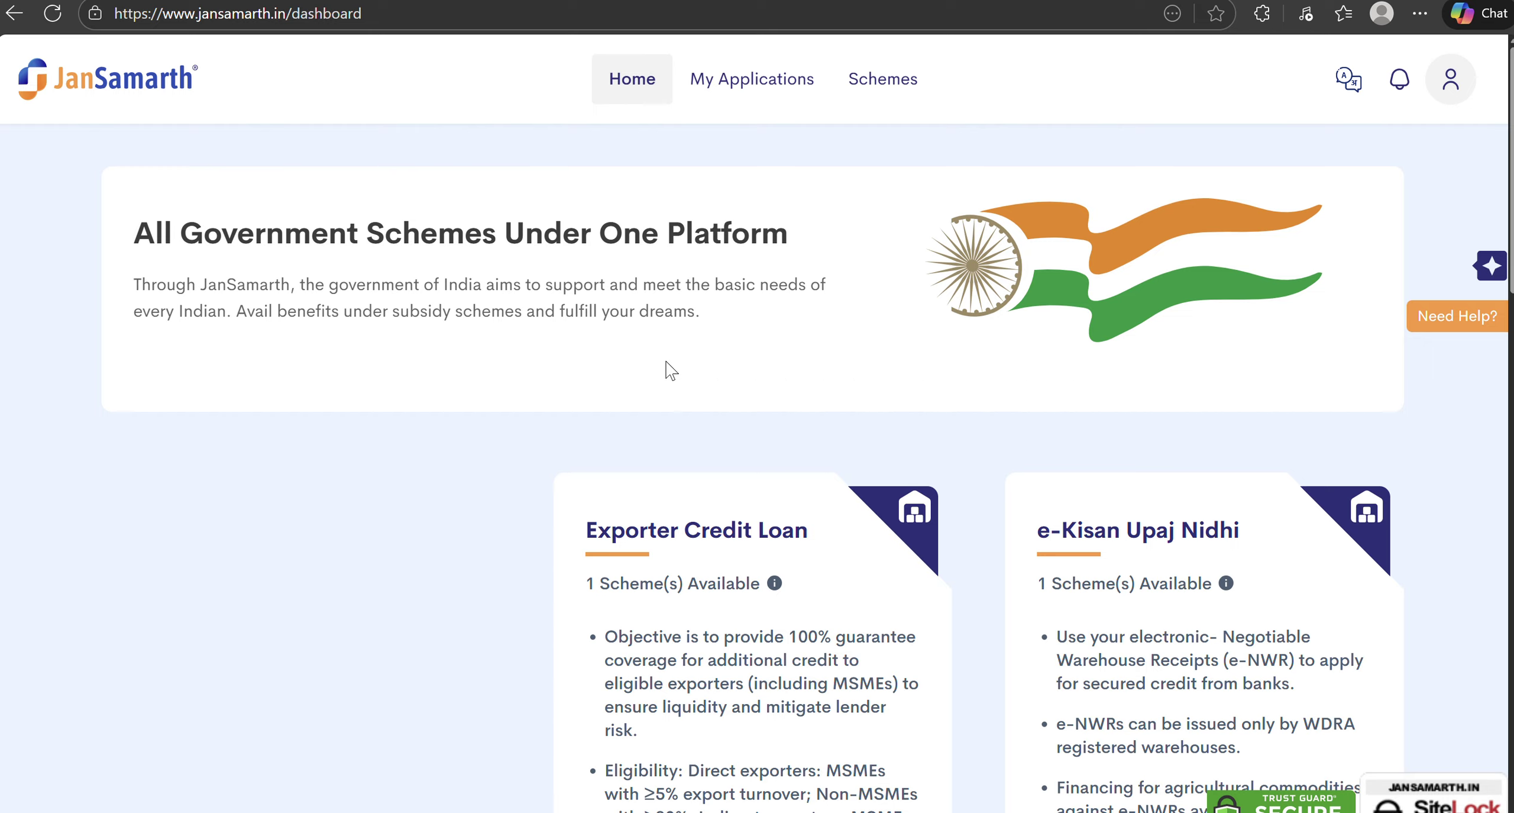
# - On the JanSamarth dashboard in Edge, open the eligibility check for the Business Activity Loan category
pyautogui.scroll(-12, 849, 607)
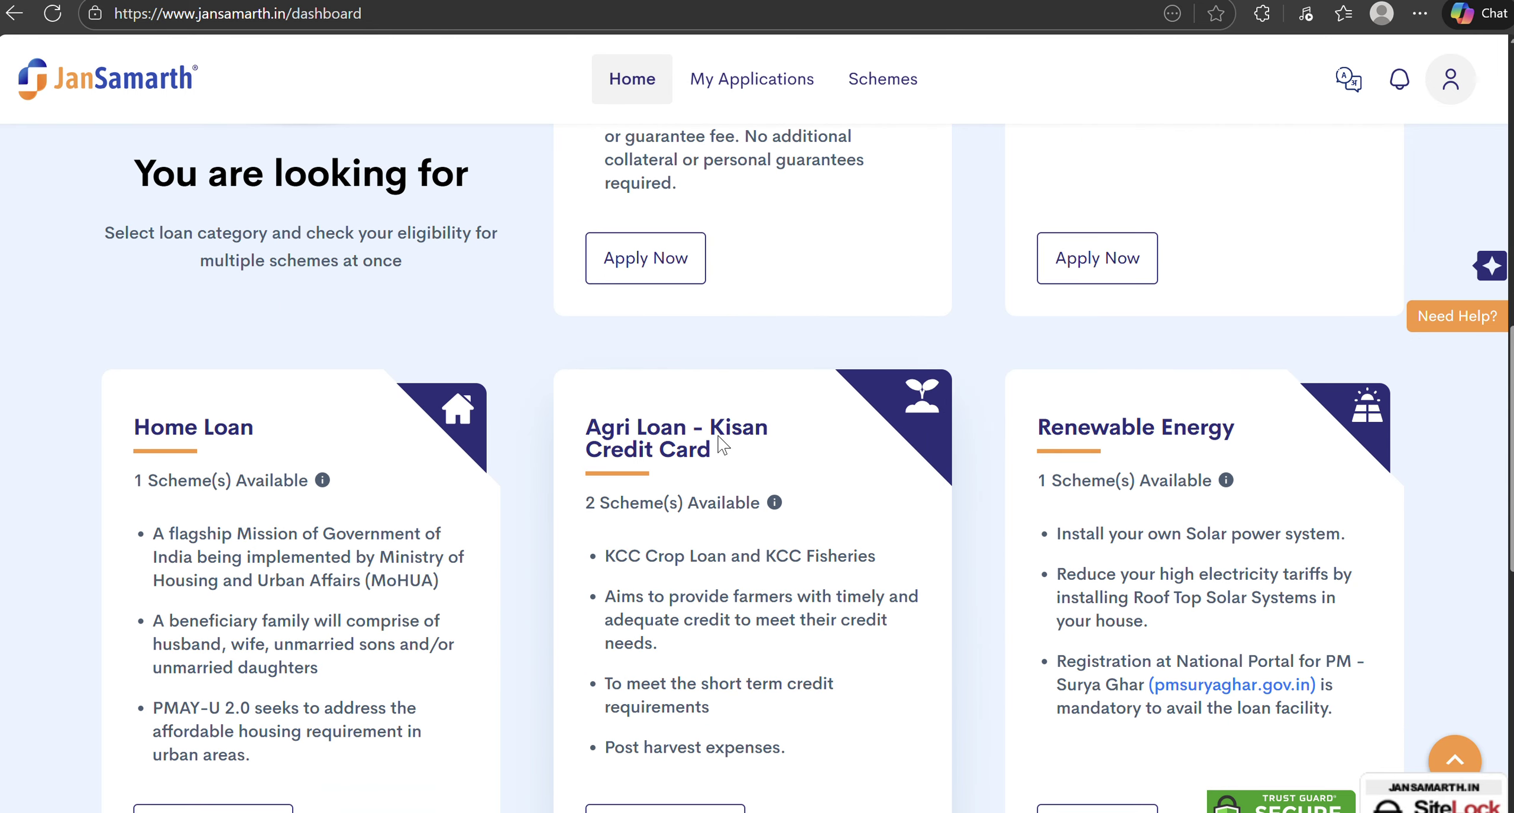
pyautogui.scroll(-2, 846, 561)
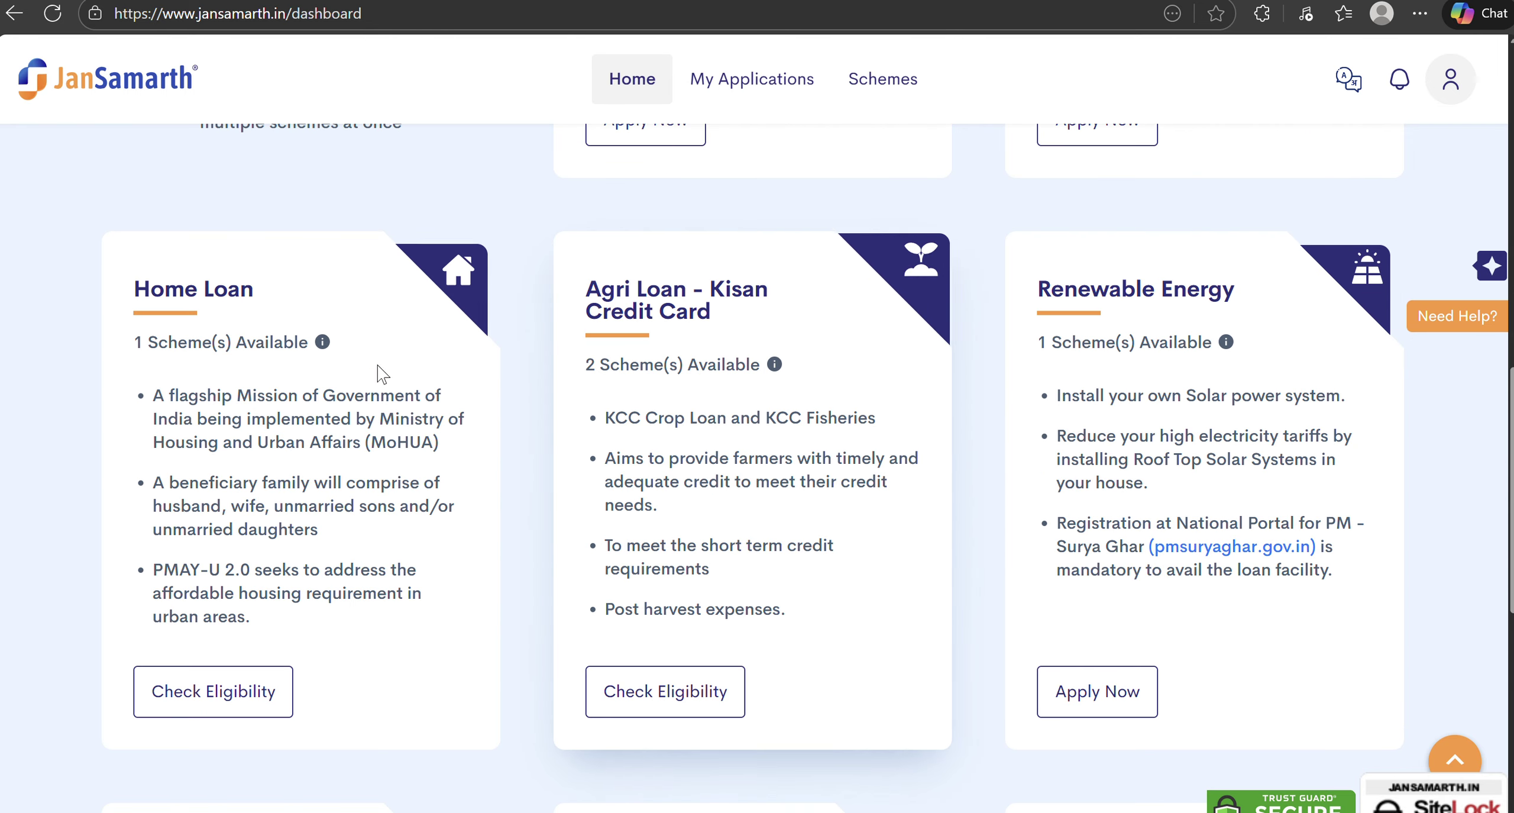
pyautogui.scroll(-8, 330, 394)
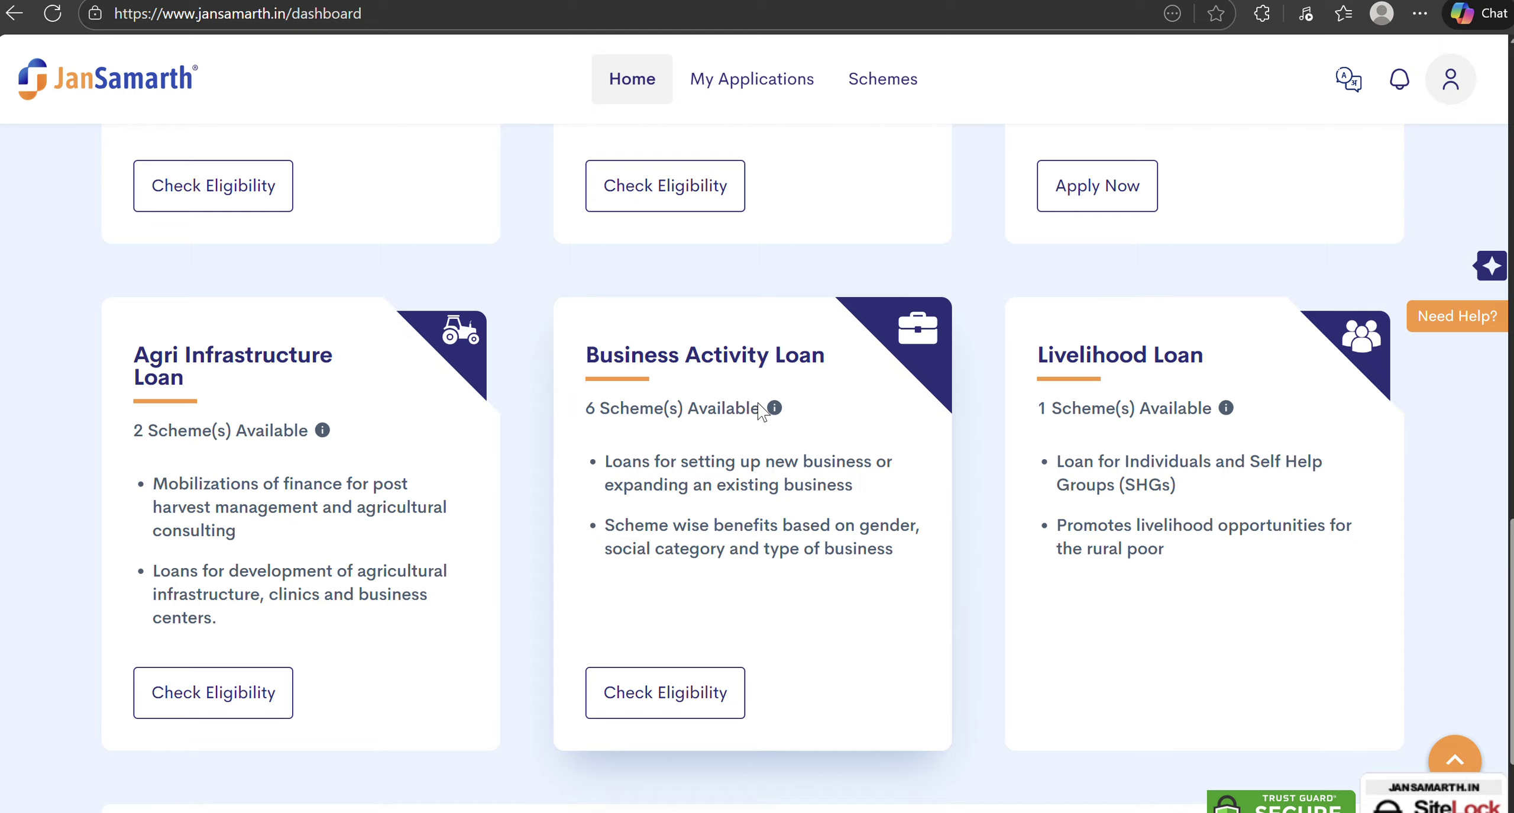
pyautogui.moveTo(774, 410)
pyautogui.click(649, 704)
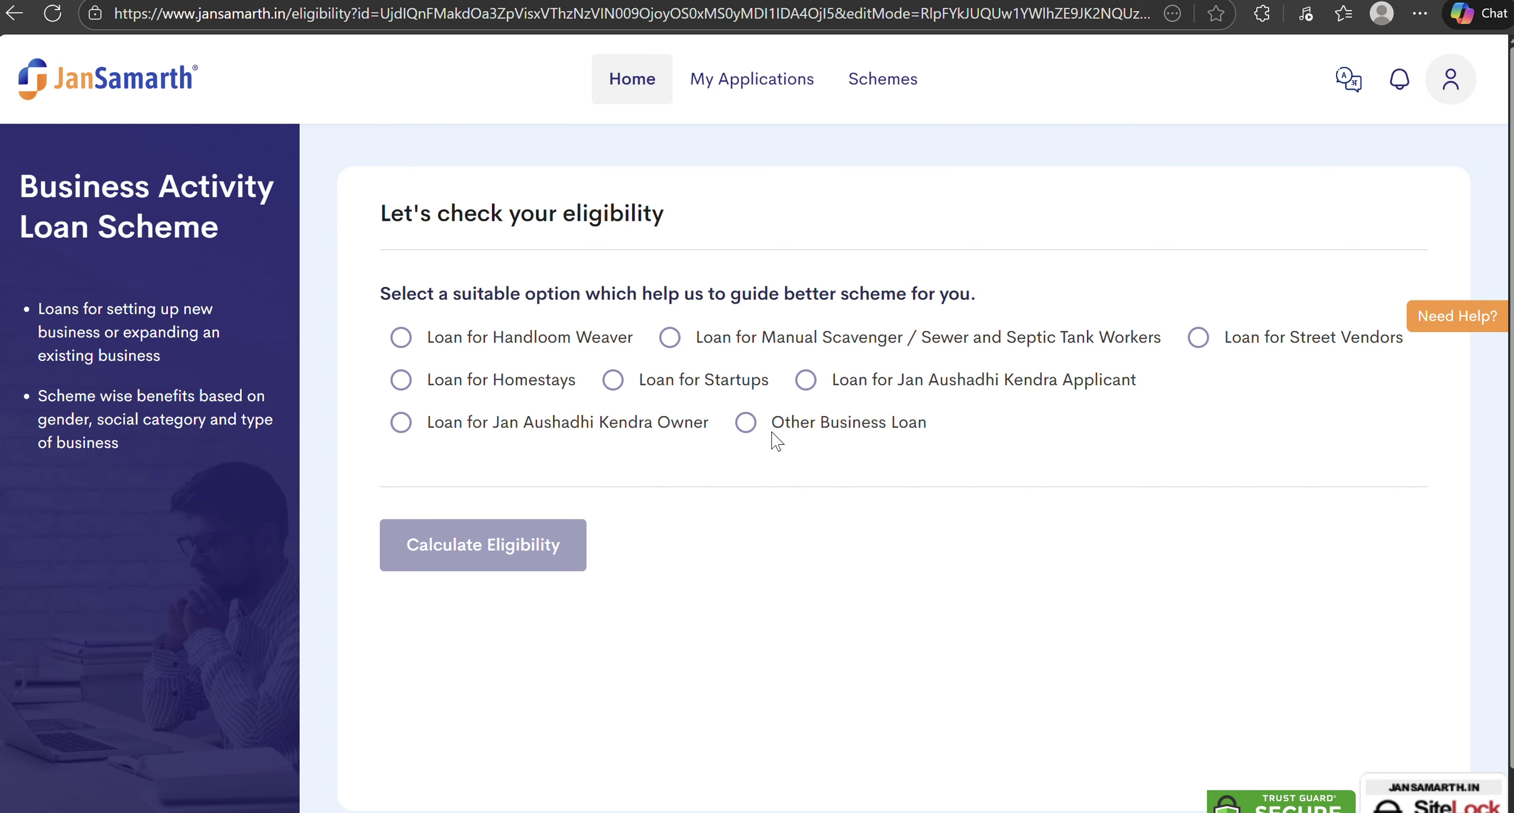
# - Choose Other Business Loan as the suitable option and Existing as the type of business activity
pyautogui.click(746, 423)
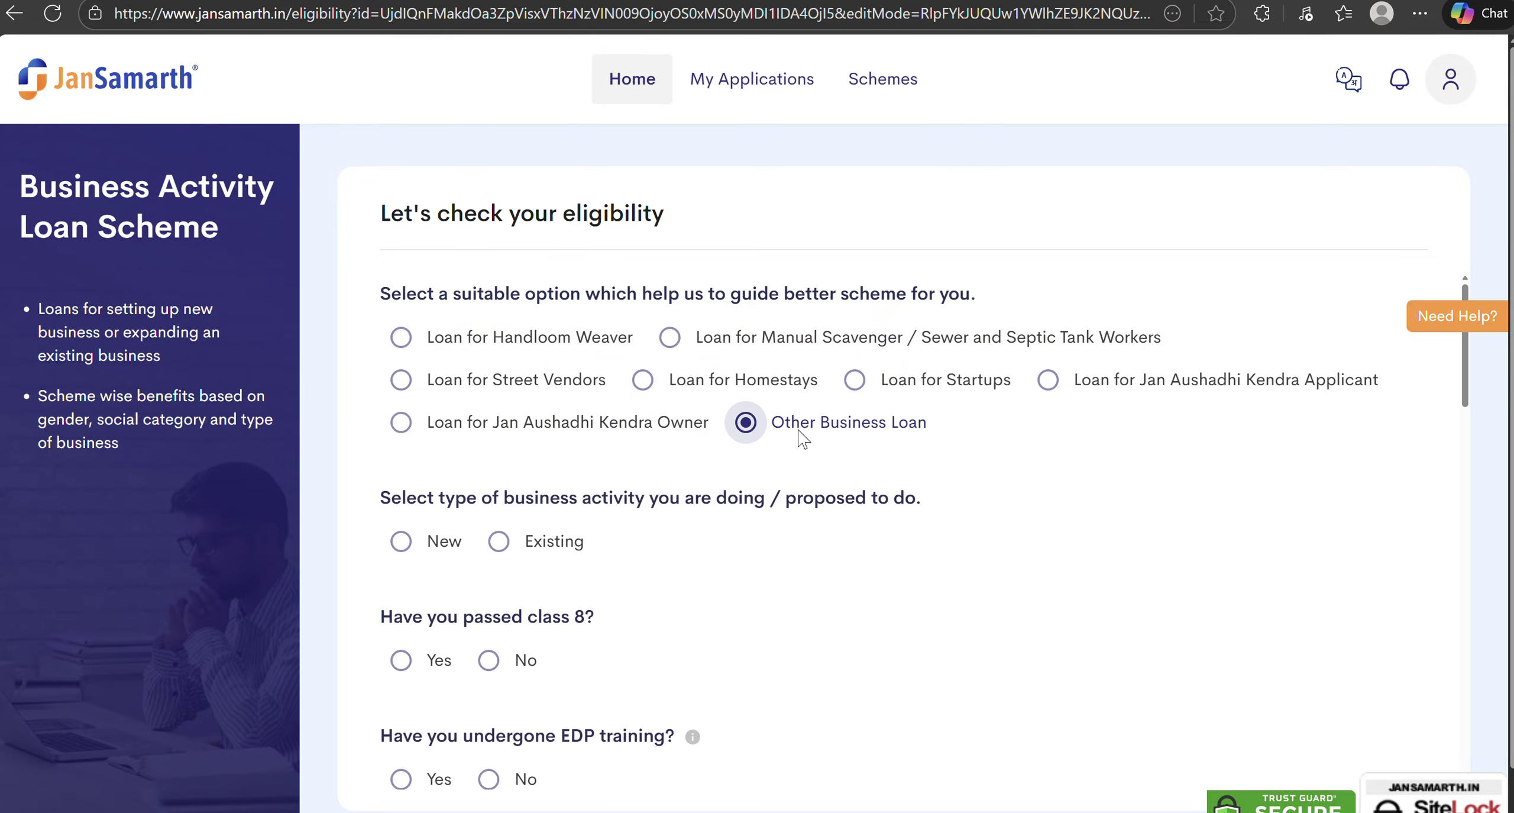
pyautogui.scroll(-5, 957, 444)
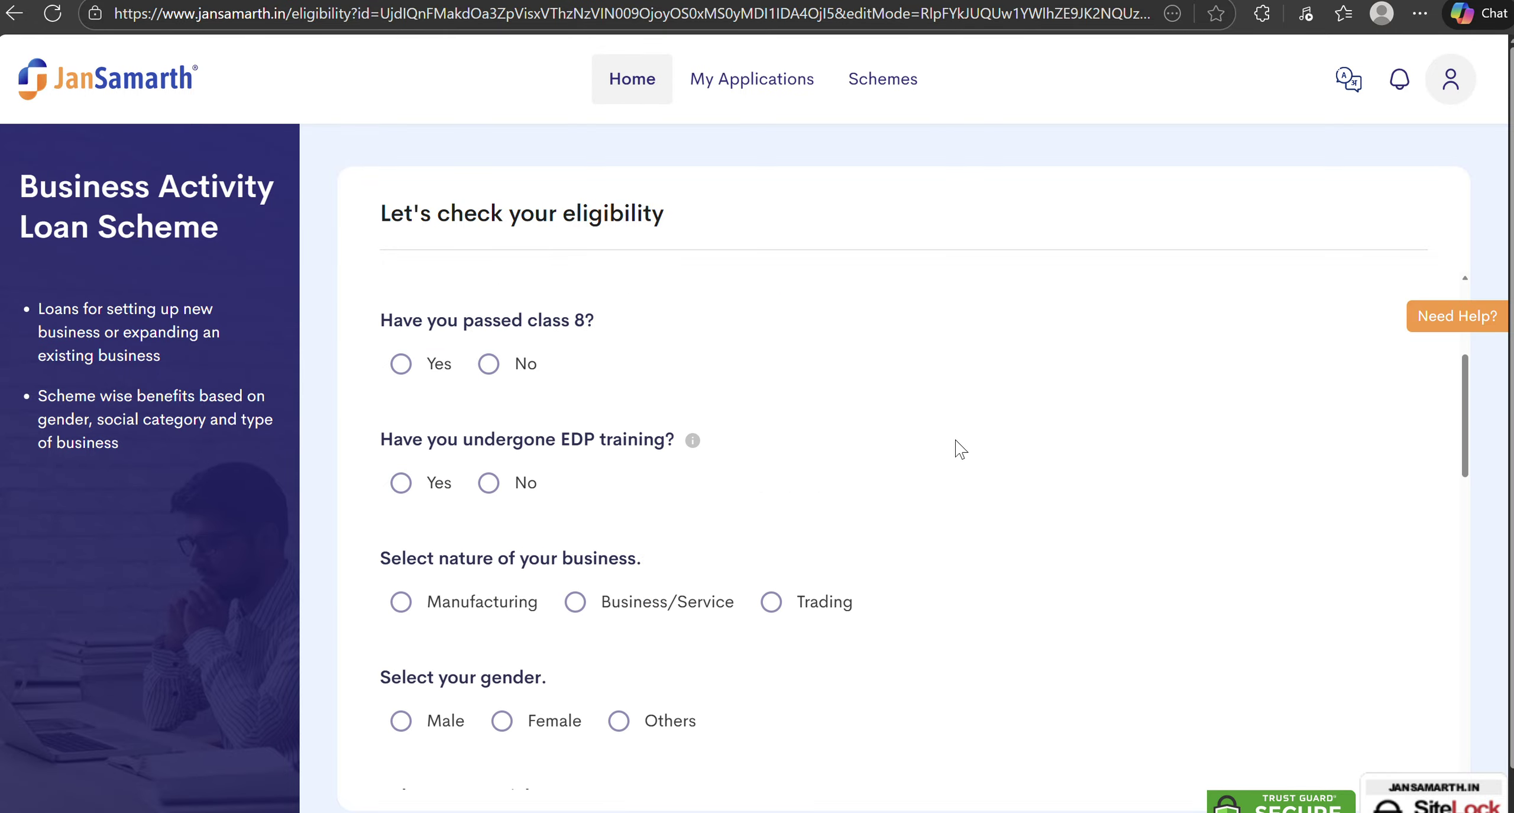
pyautogui.scroll(3, 715, 403)
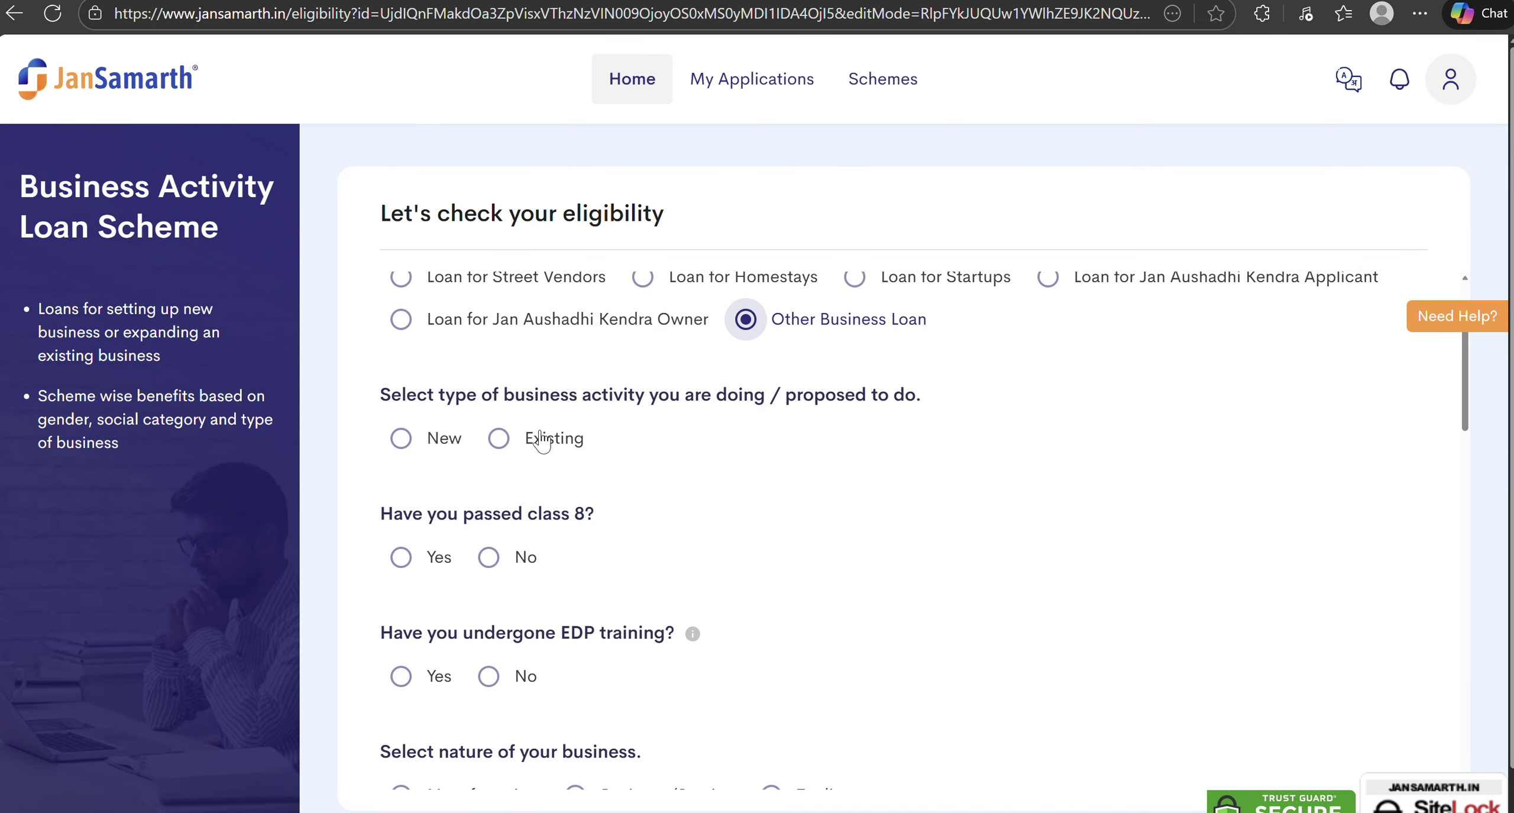
pyautogui.click(401, 438)
pyautogui.click(499, 438)
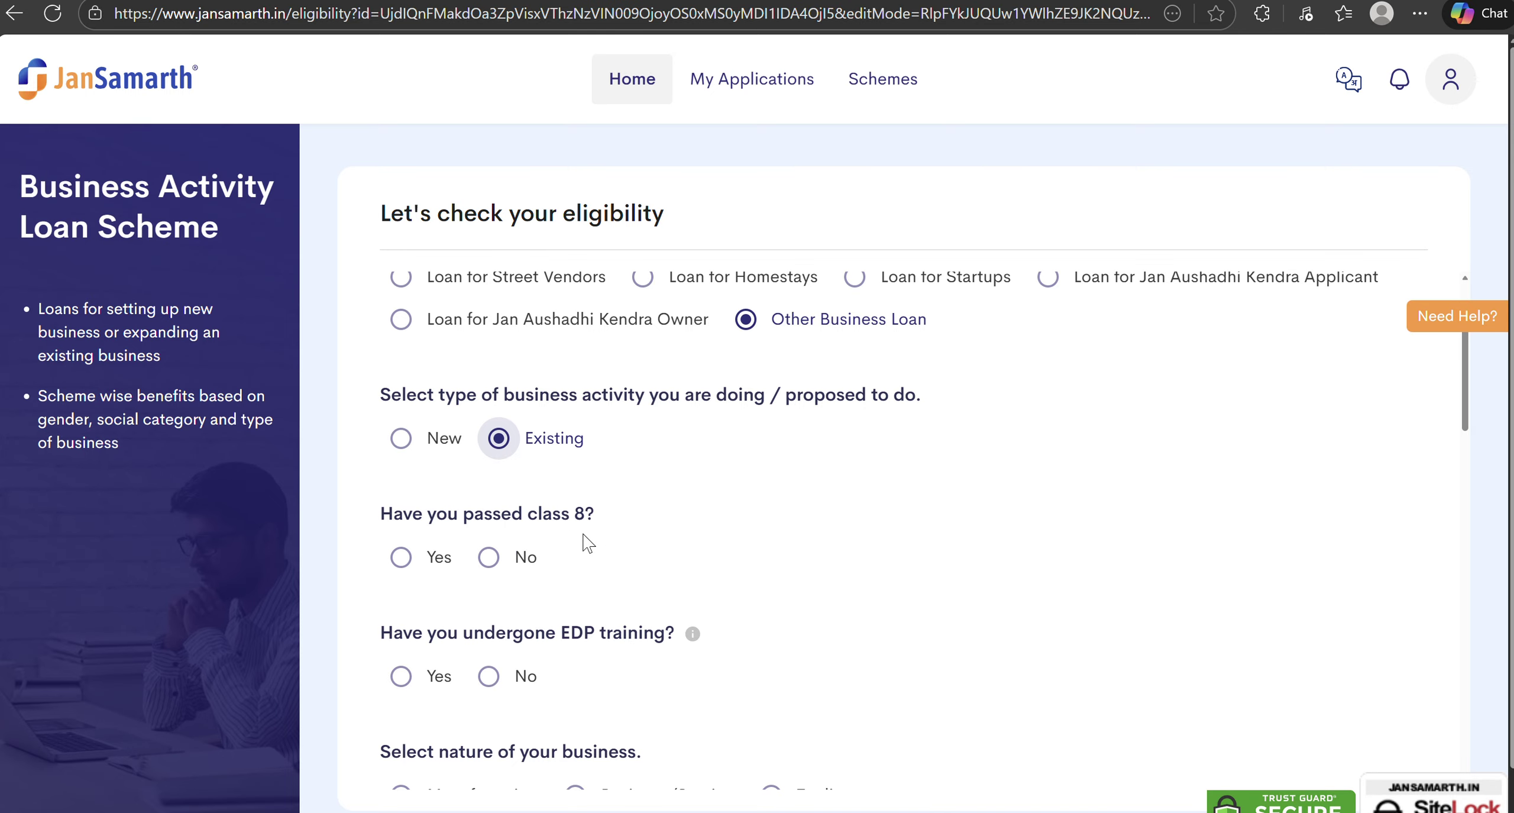
# - Answer Yes to having passed class 8 and No to having undergone EDP training
pyautogui.scroll(-1, 602, 532)
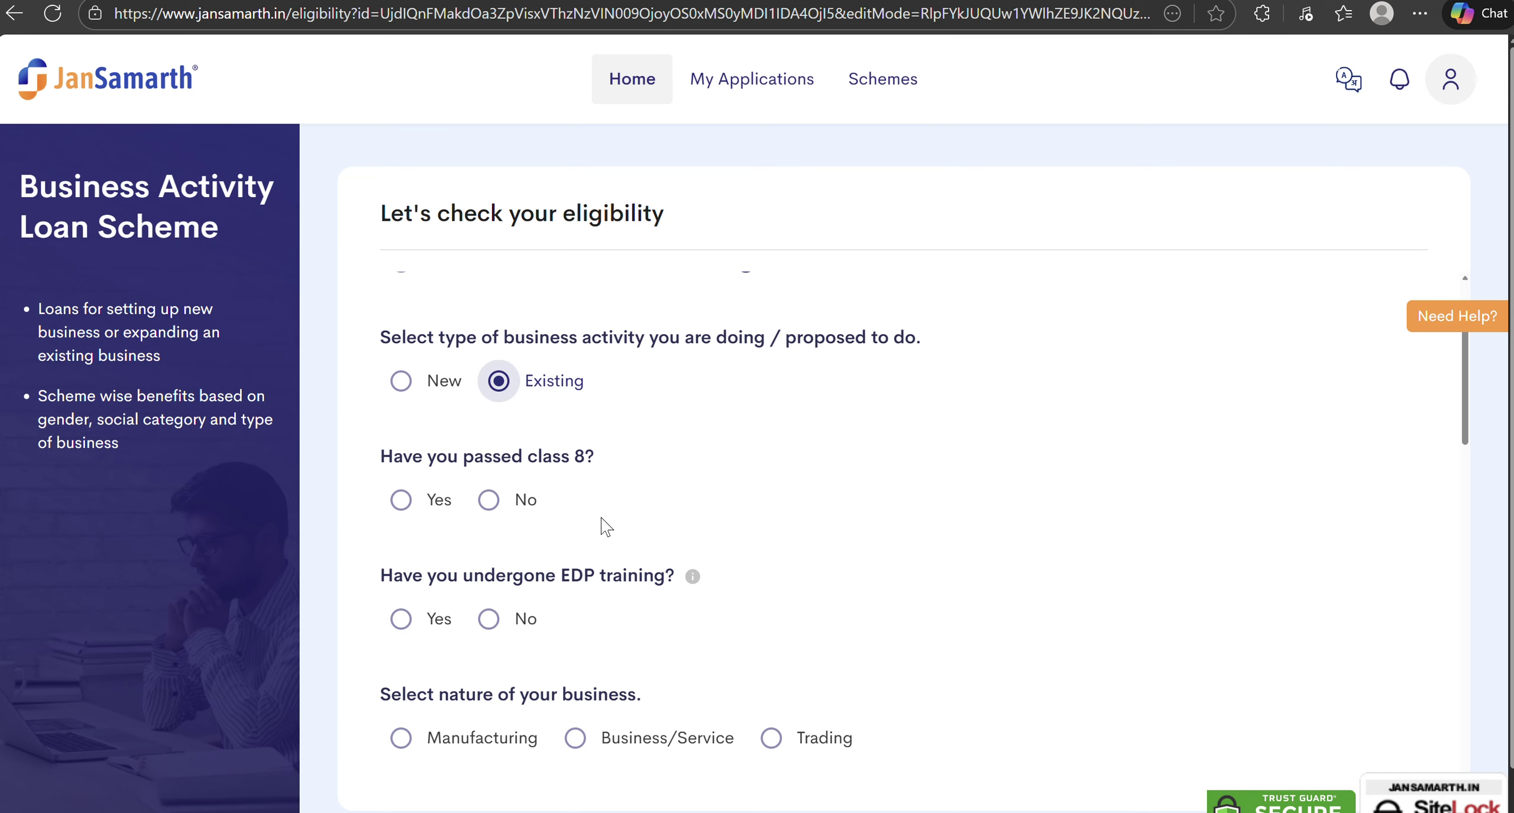
pyautogui.click(401, 502)
pyautogui.scroll(-1, 642, 574)
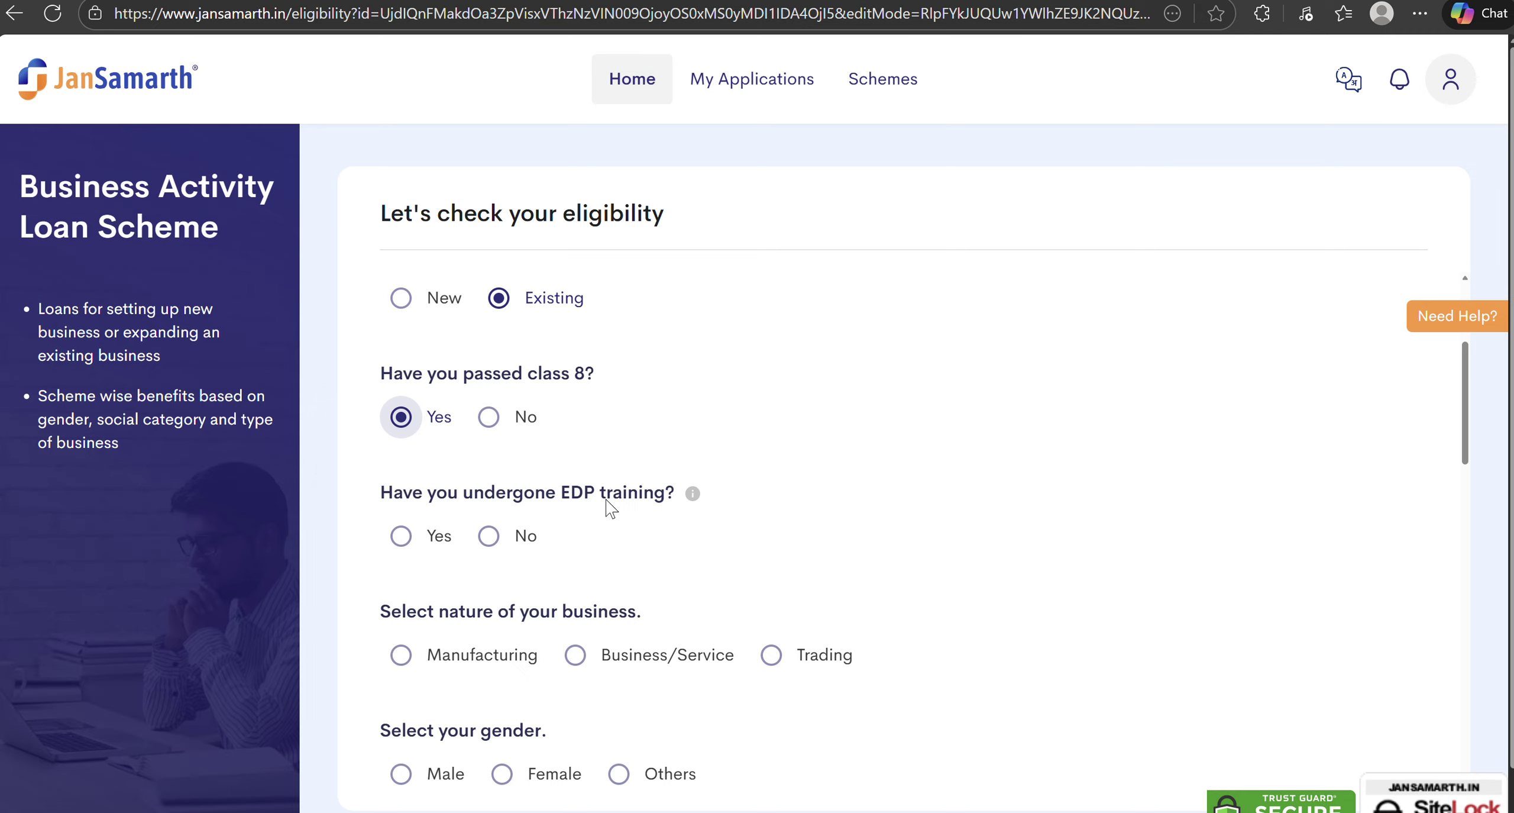
pyautogui.click(489, 536)
# - Set the nature of the business to Trading and the applicant's gender to Male
pyautogui.scroll(-5, 644, 565)
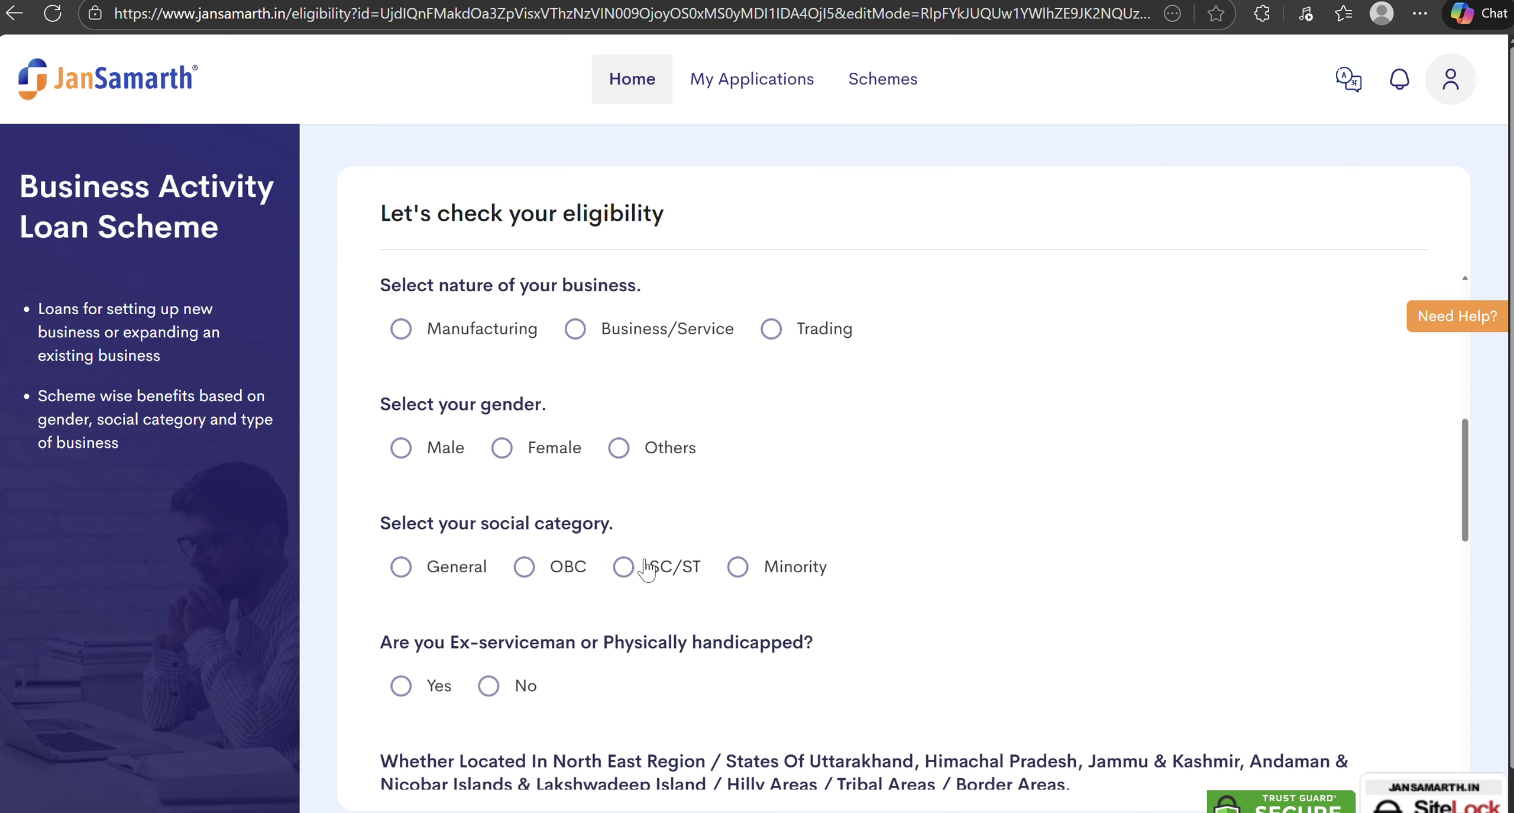
pyautogui.scroll(1, 639, 383)
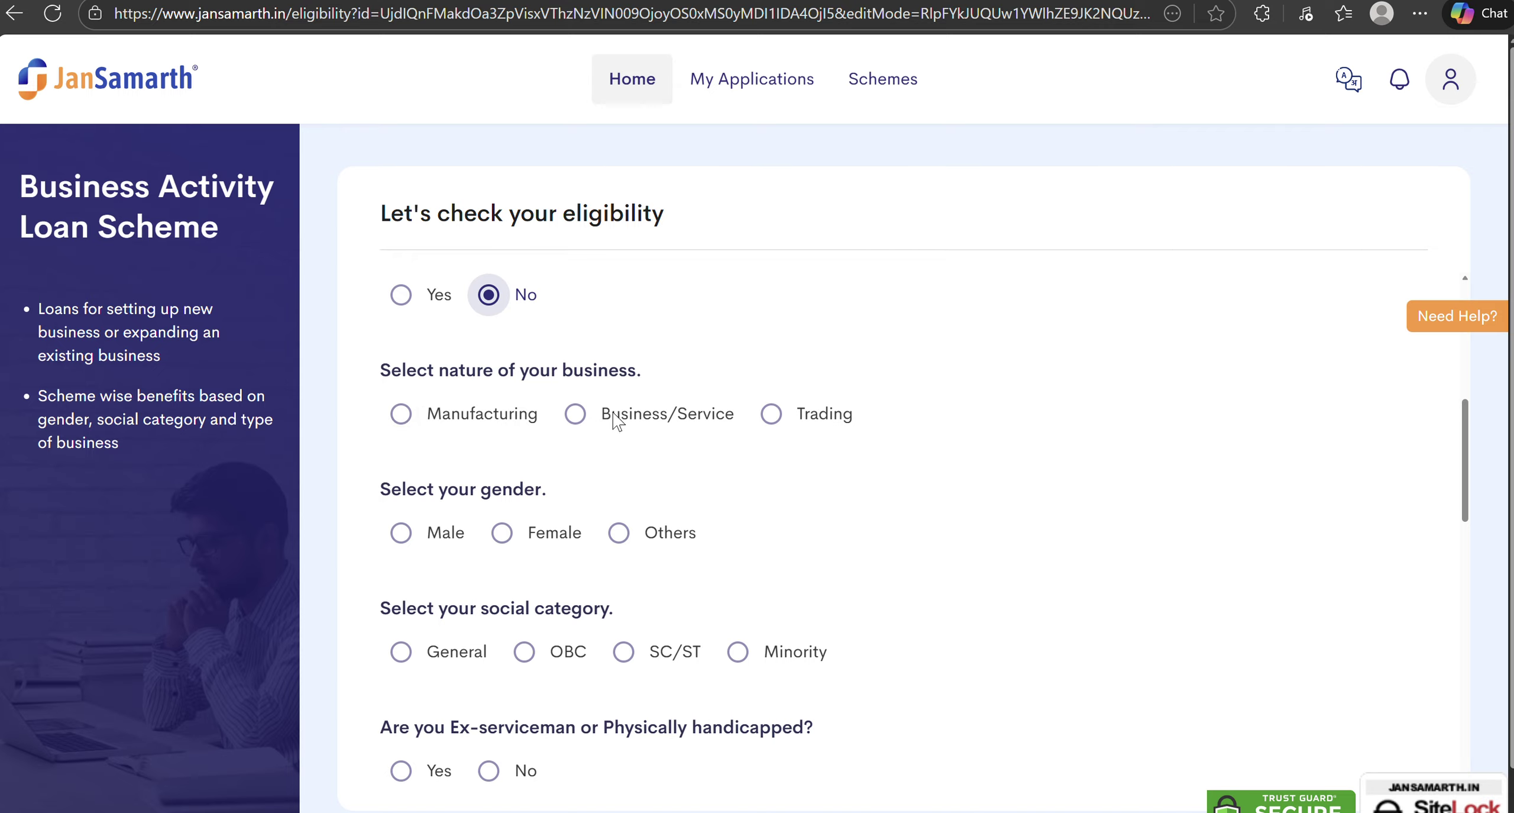
pyautogui.click(772, 414)
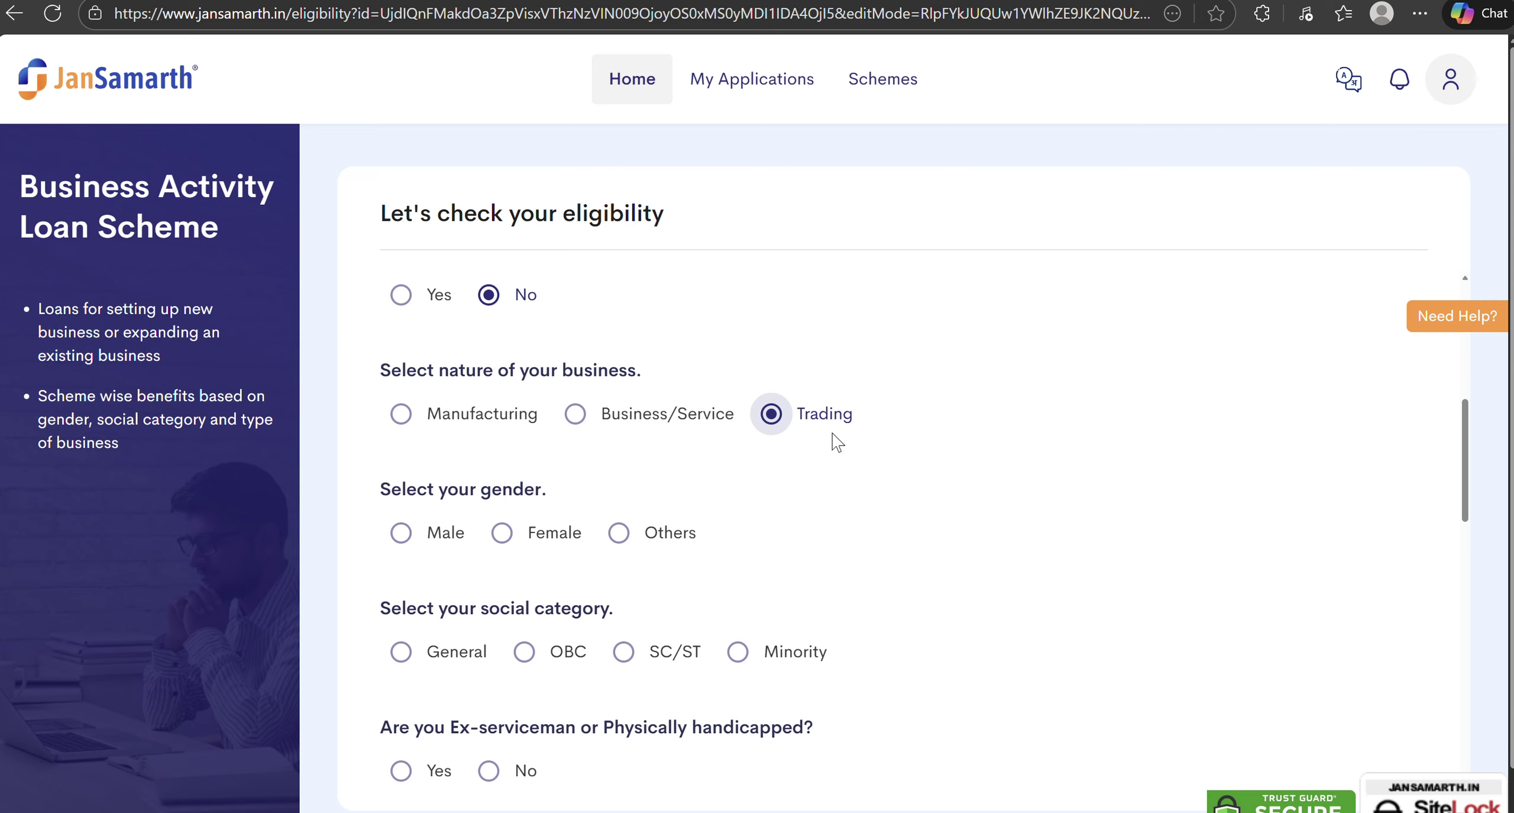
pyautogui.scroll(-2, 828, 444)
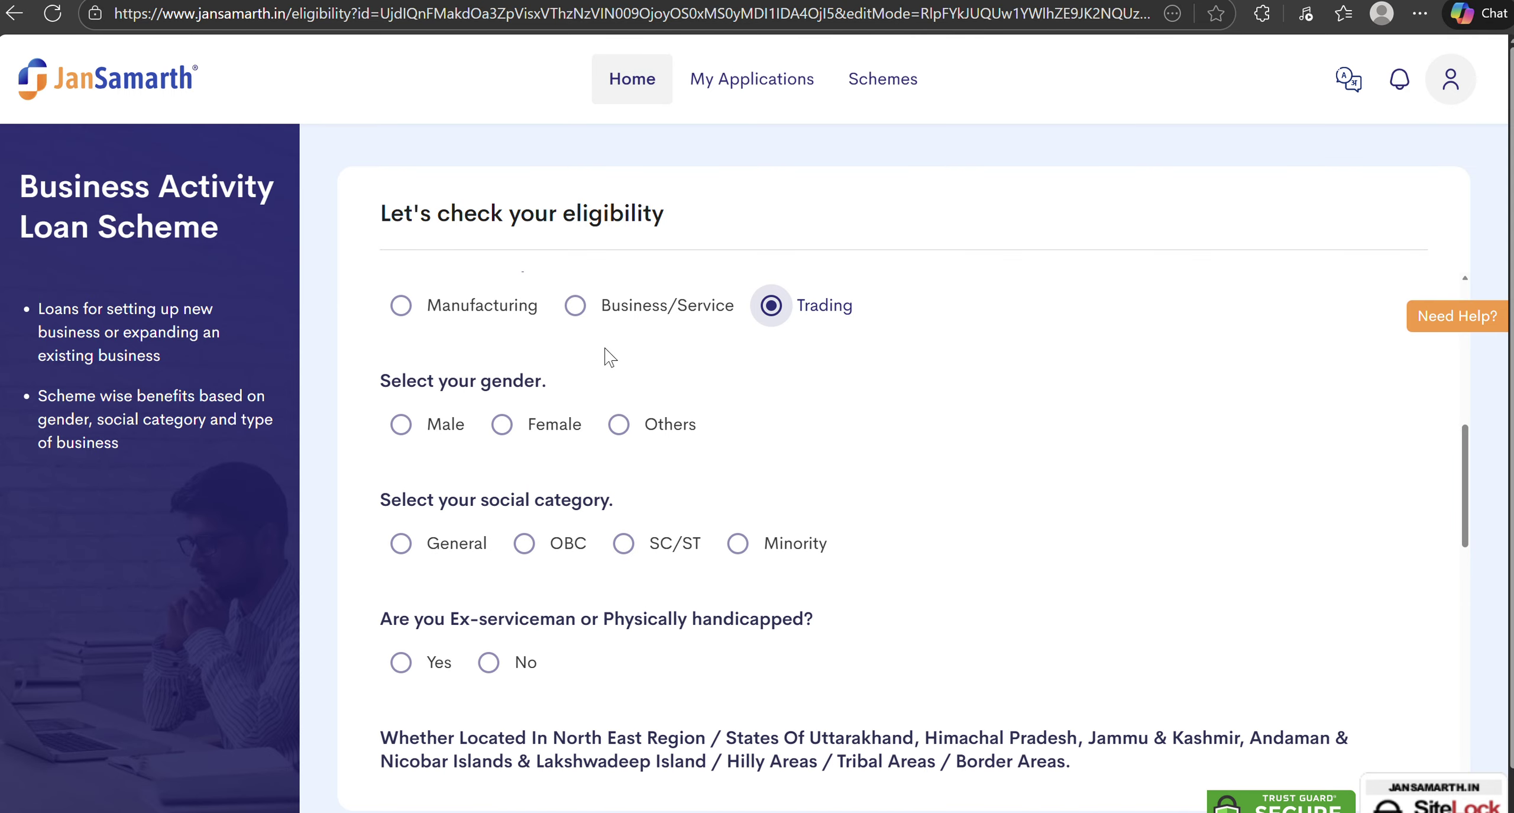
pyautogui.scroll(2, 645, 377)
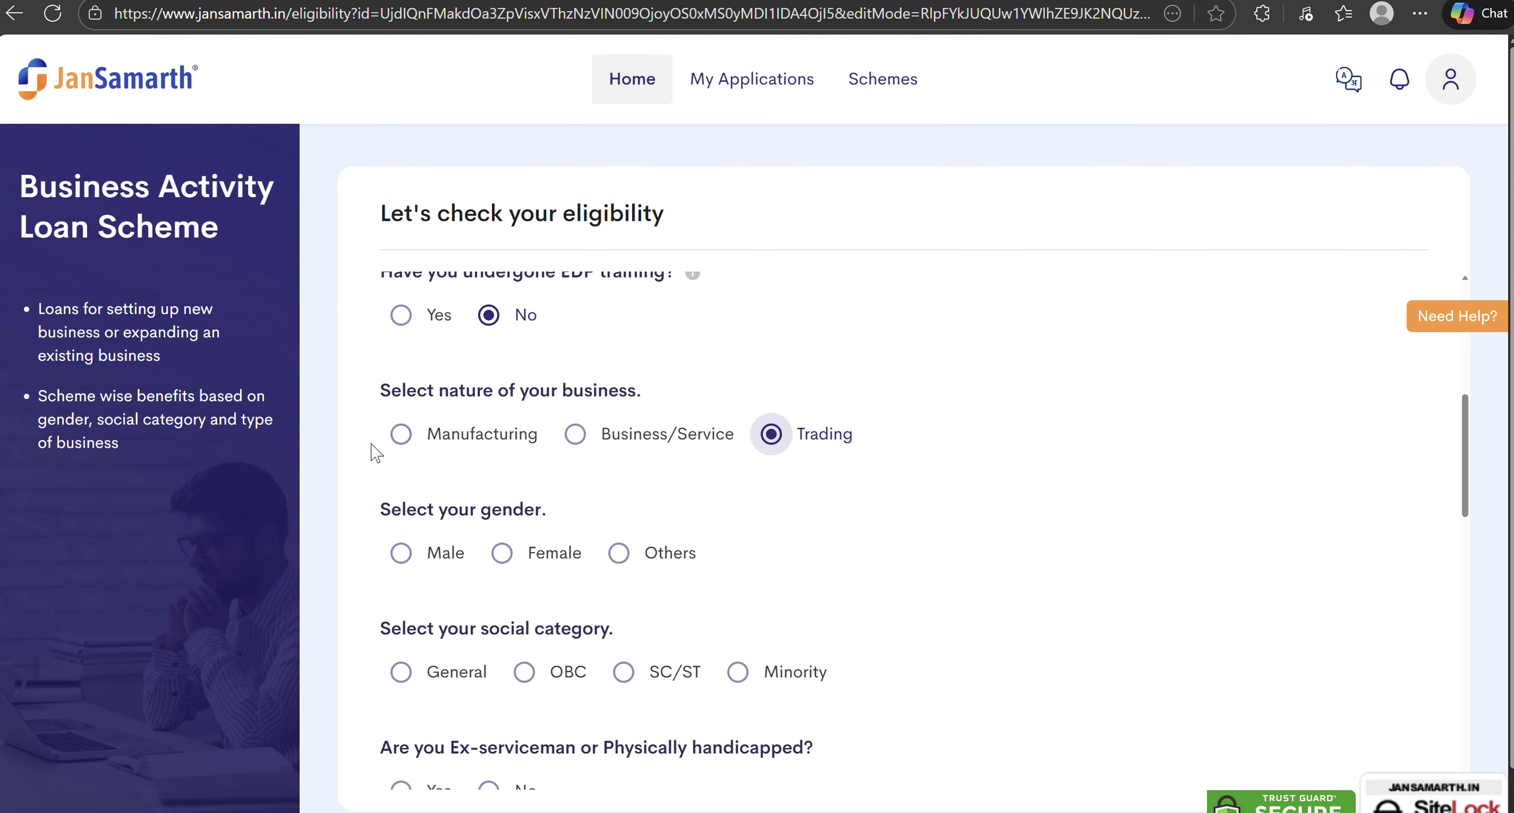
pyautogui.scroll(-1, 695, 510)
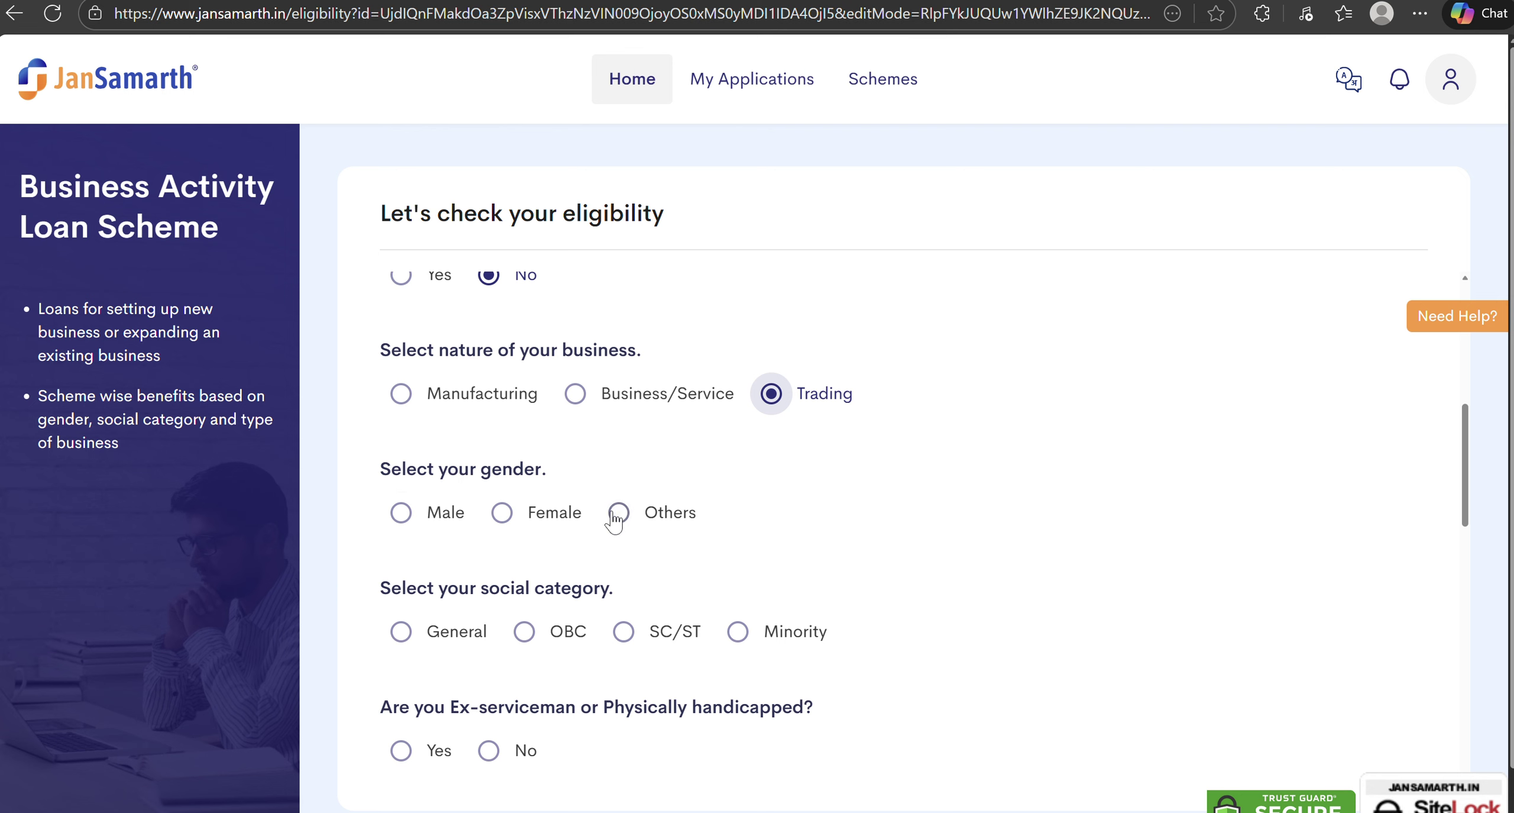
pyautogui.click(401, 512)
# - Select General as the social category and answer No to being an ex-serviceman or physically handicapped
pyautogui.scroll(-3, 404, 524)
pyautogui.scroll(-1, 404, 524)
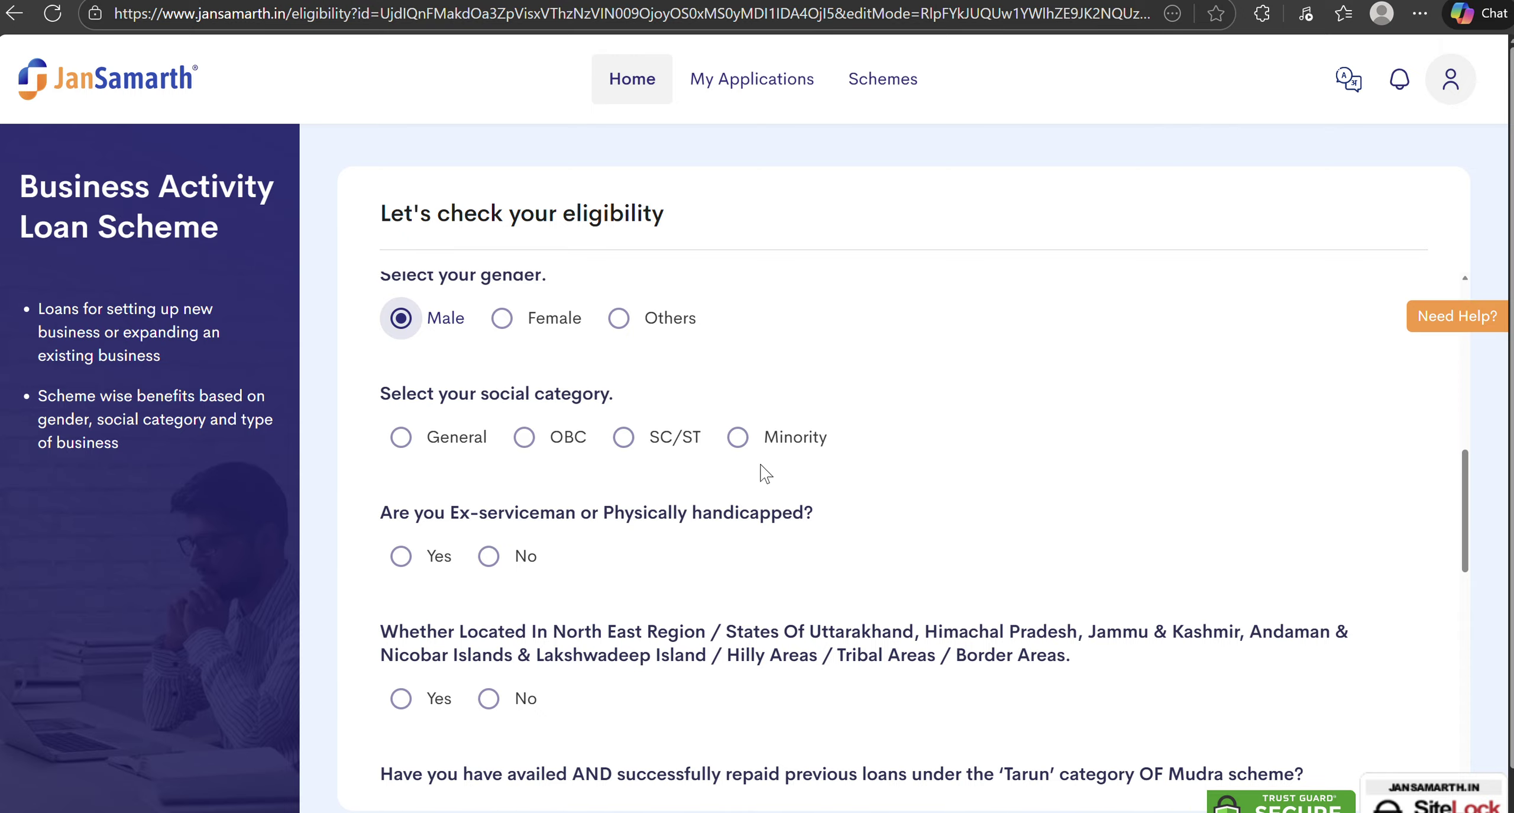
pyautogui.scroll(-1, 772, 476)
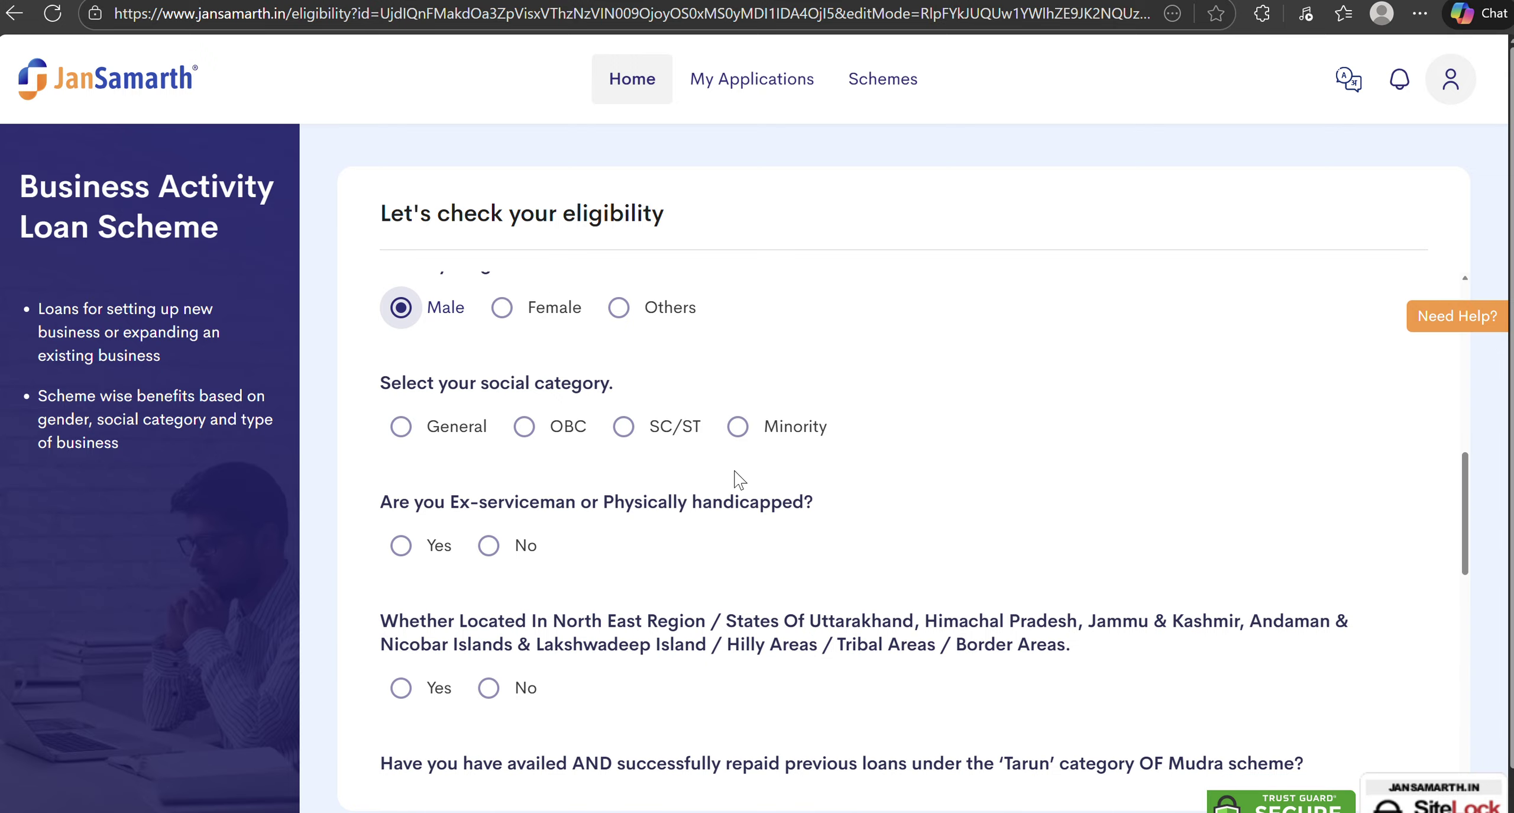
pyautogui.click(402, 391)
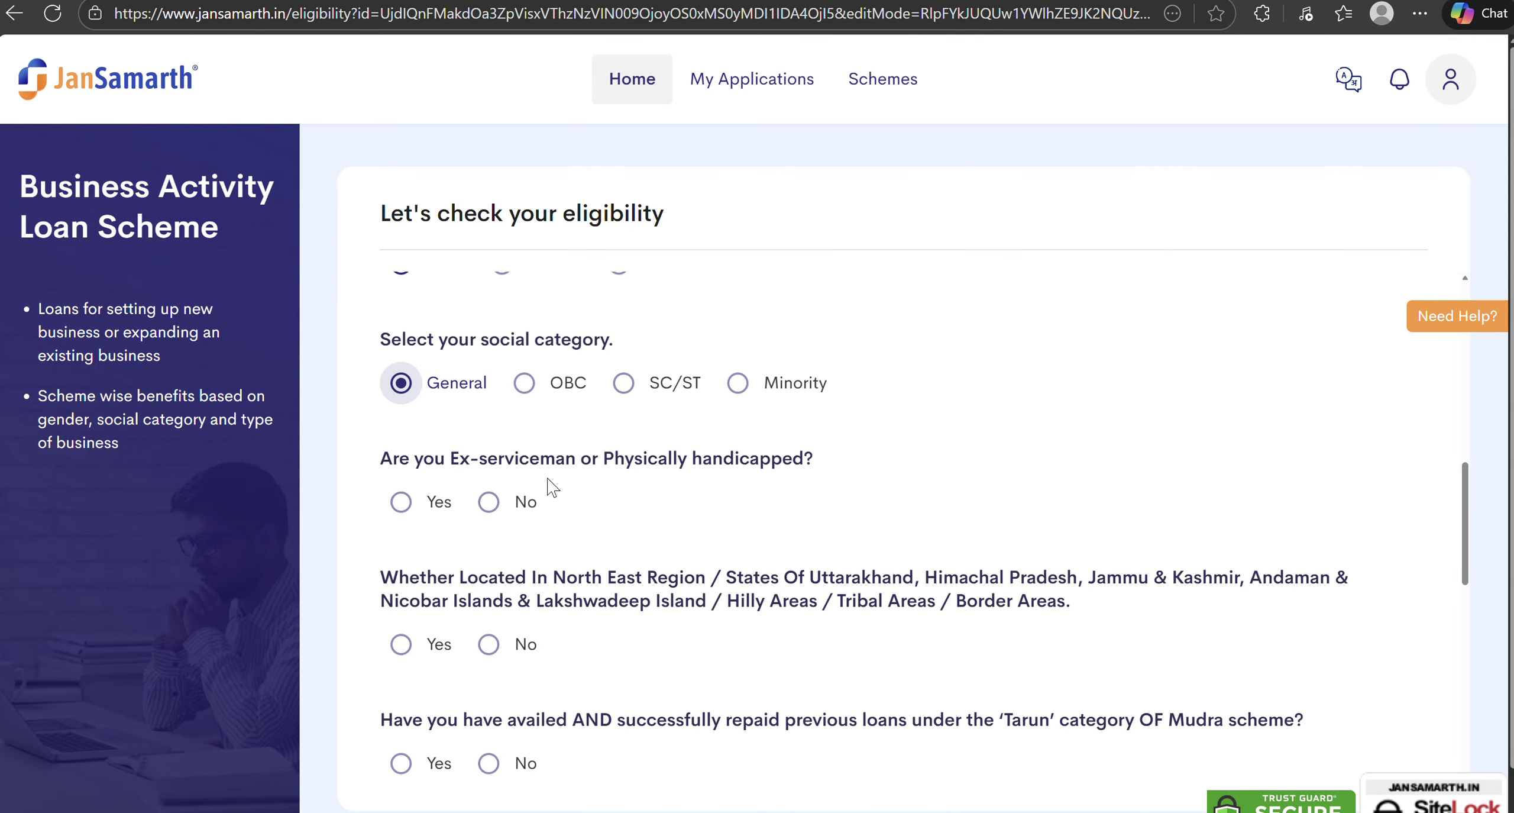
pyautogui.click(488, 501)
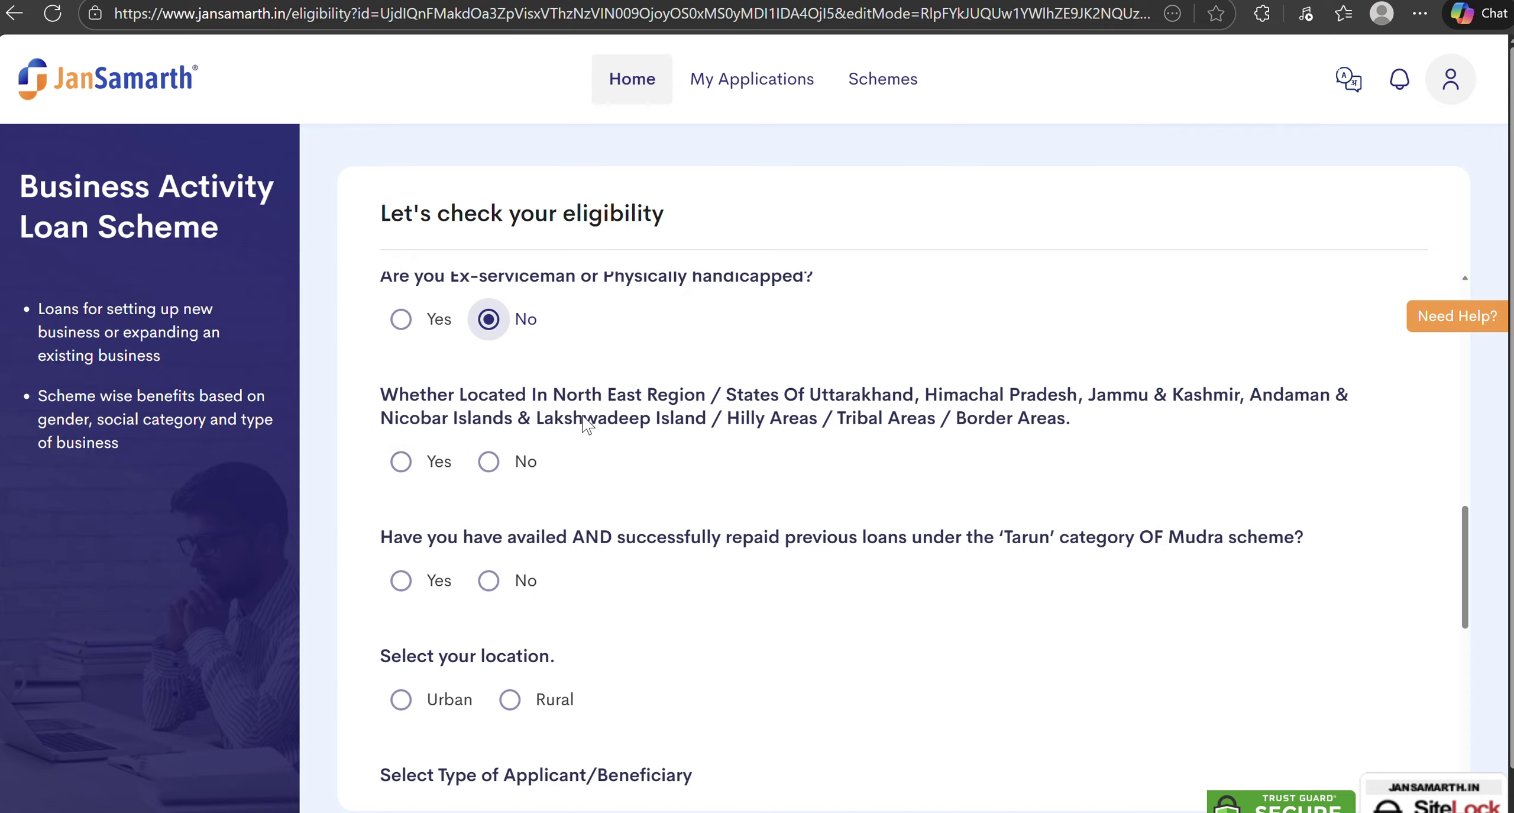
# - Answer No to being located in the North East, hilly, tribal or border areas and No to repaid Mudra 'Tarun' loans
pyautogui.click(496, 465)
pyautogui.scroll(-1, 796, 503)
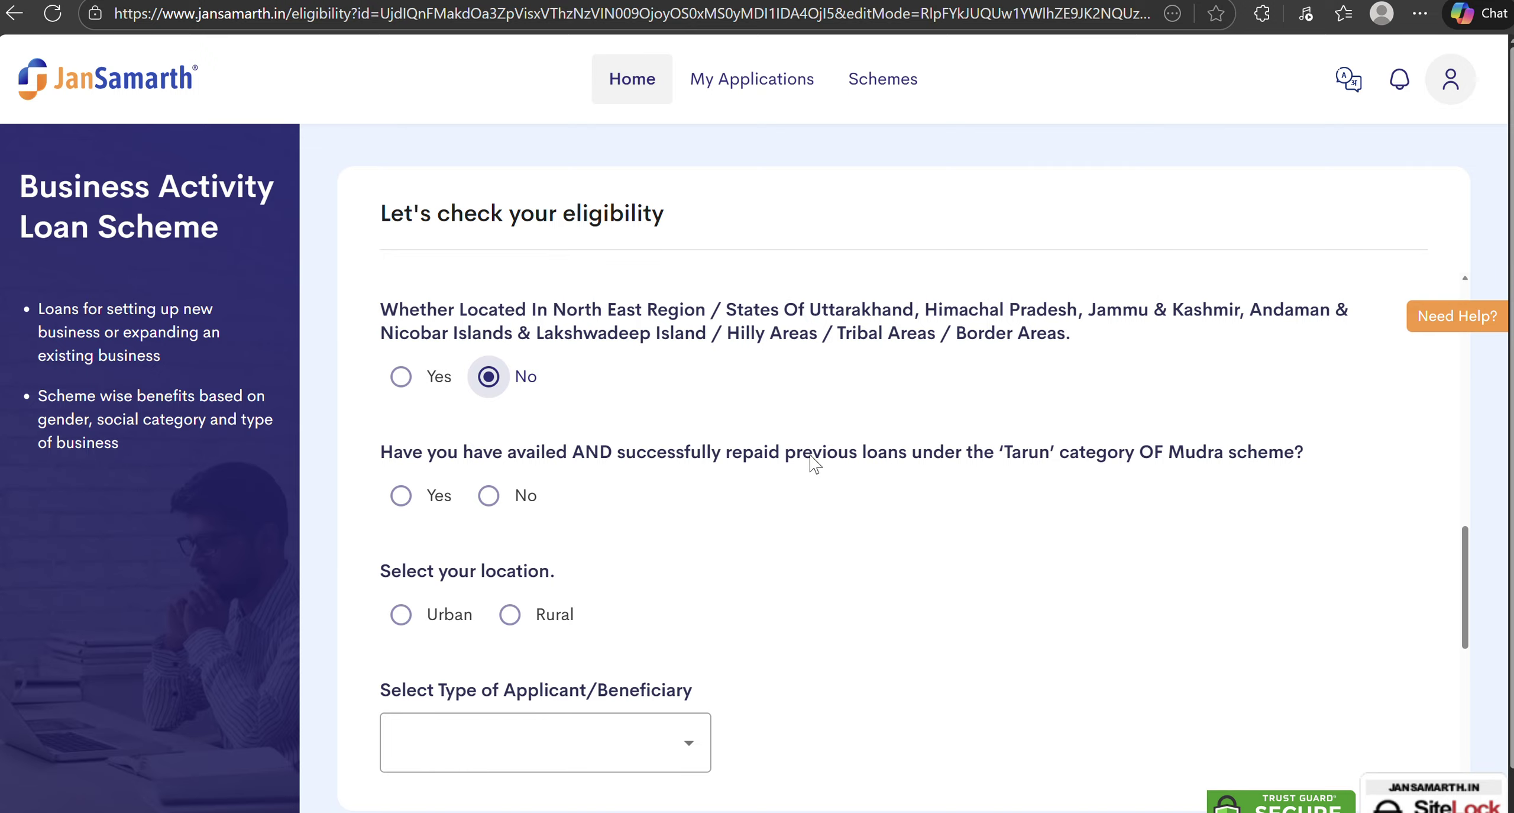
pyautogui.scroll(-1, 1033, 389)
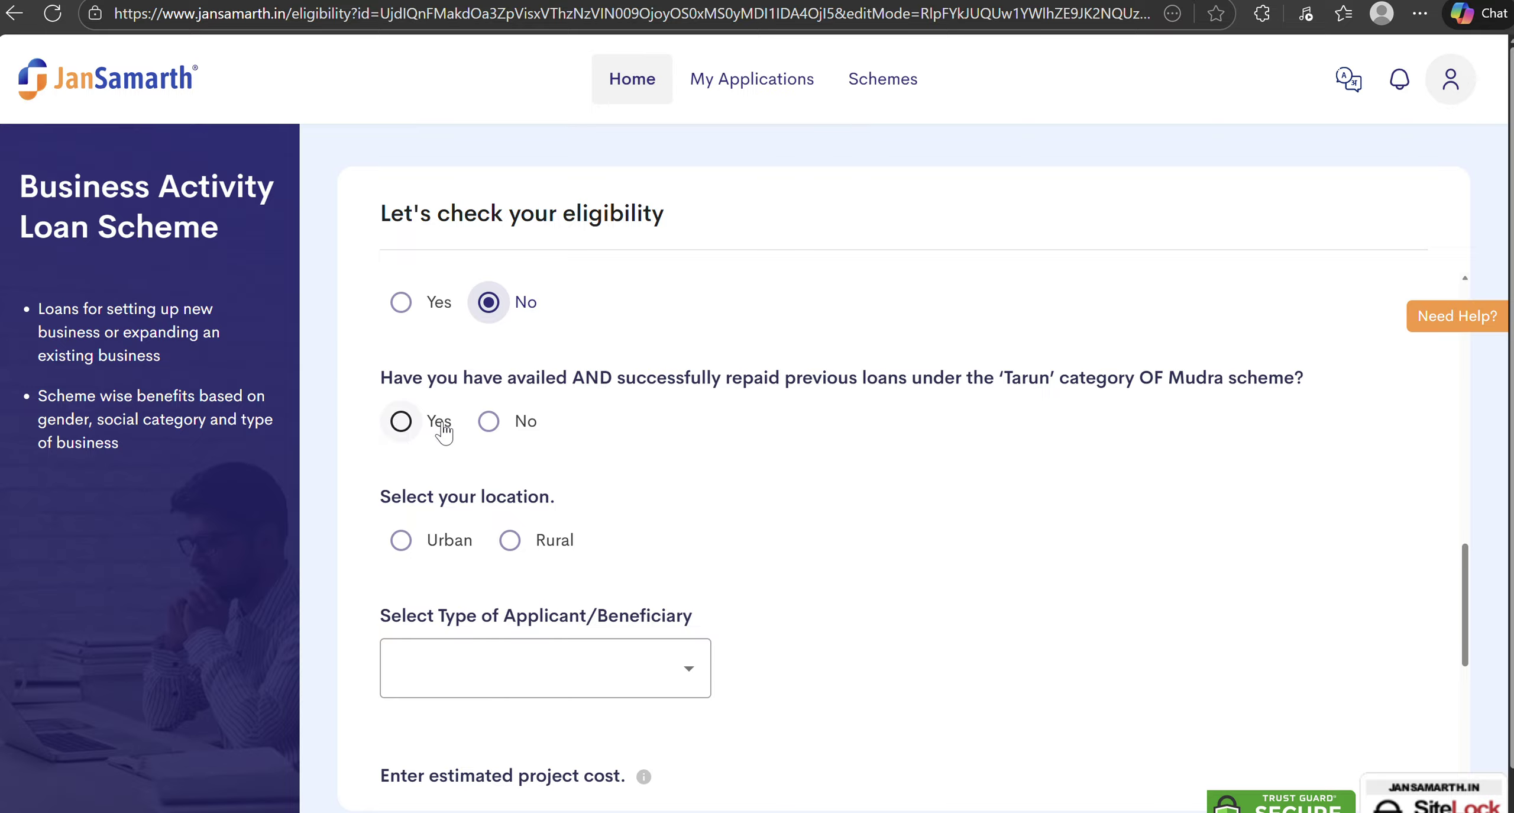
pyautogui.click(490, 427)
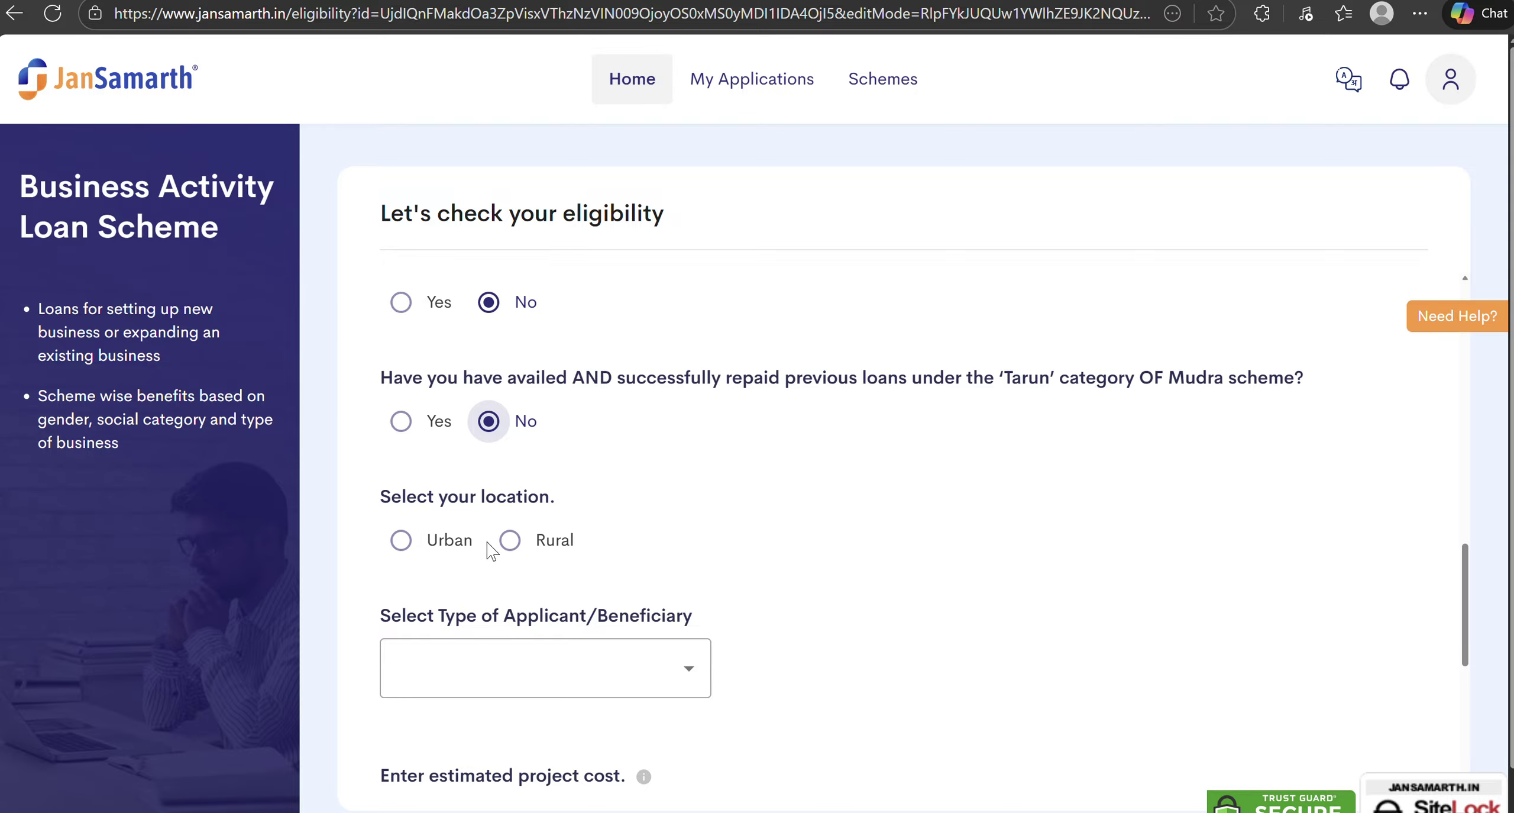
# - Set the location to Rural and the type of applicant/beneficiary to Individual
pyautogui.click(510, 541)
pyautogui.scroll(-3, 778, 602)
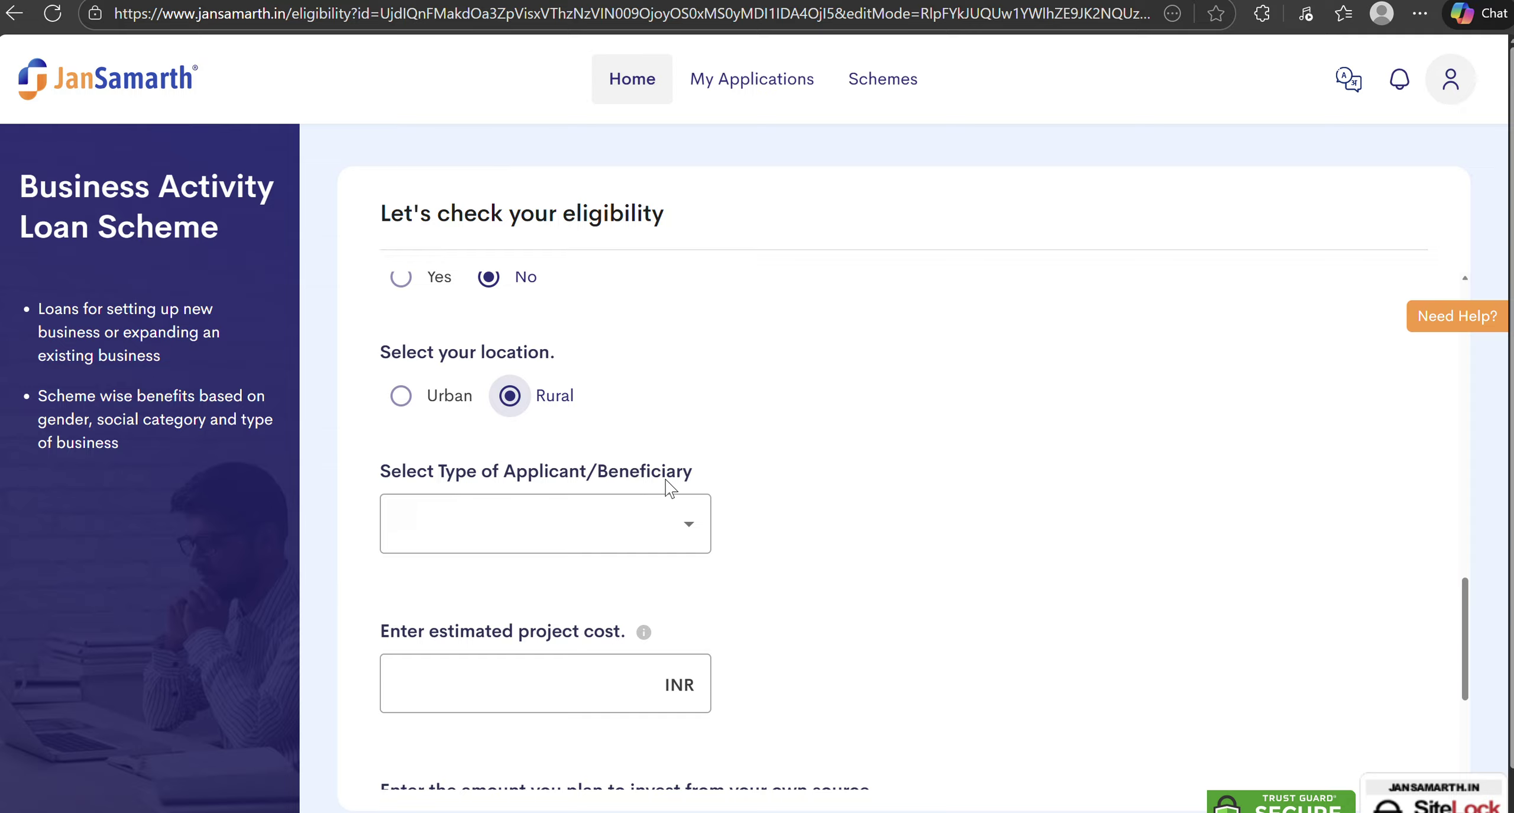
pyautogui.click(689, 526)
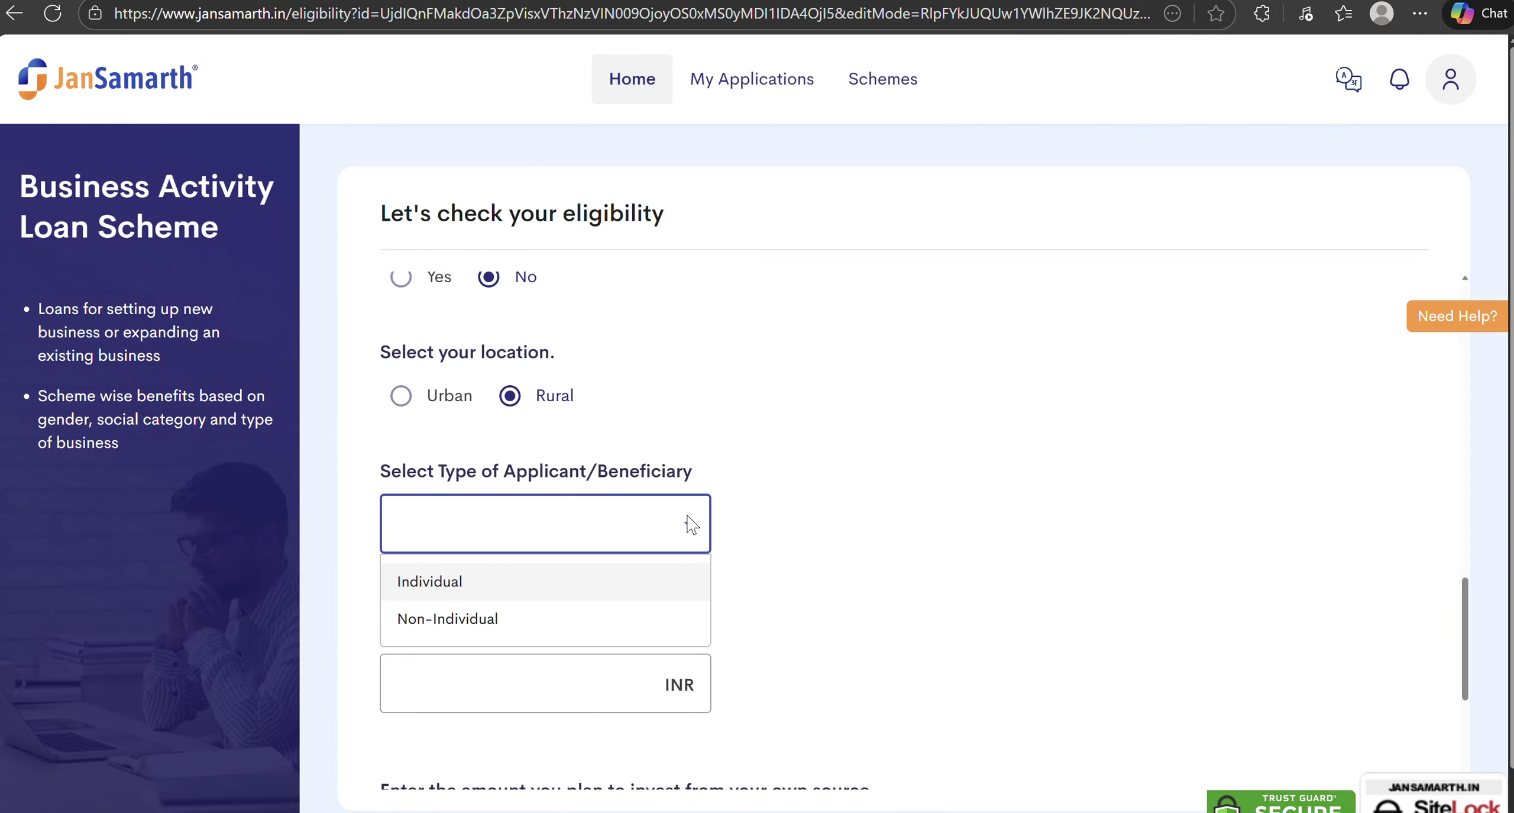
pyautogui.click(447, 585)
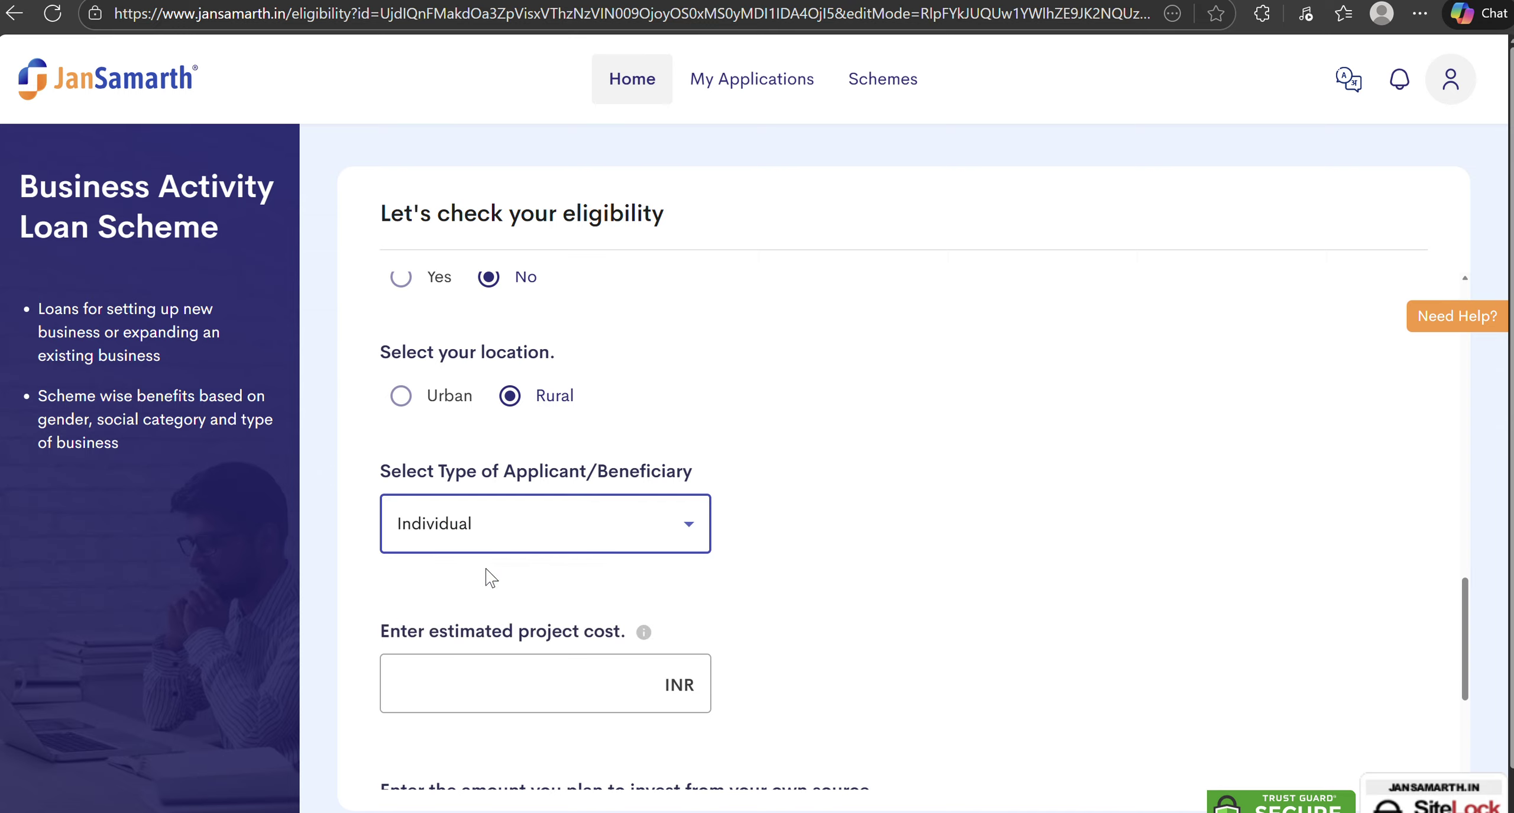
# - Set the estimated project cost to 10,00,000 INR
pyautogui.scroll(-2, 663, 559)
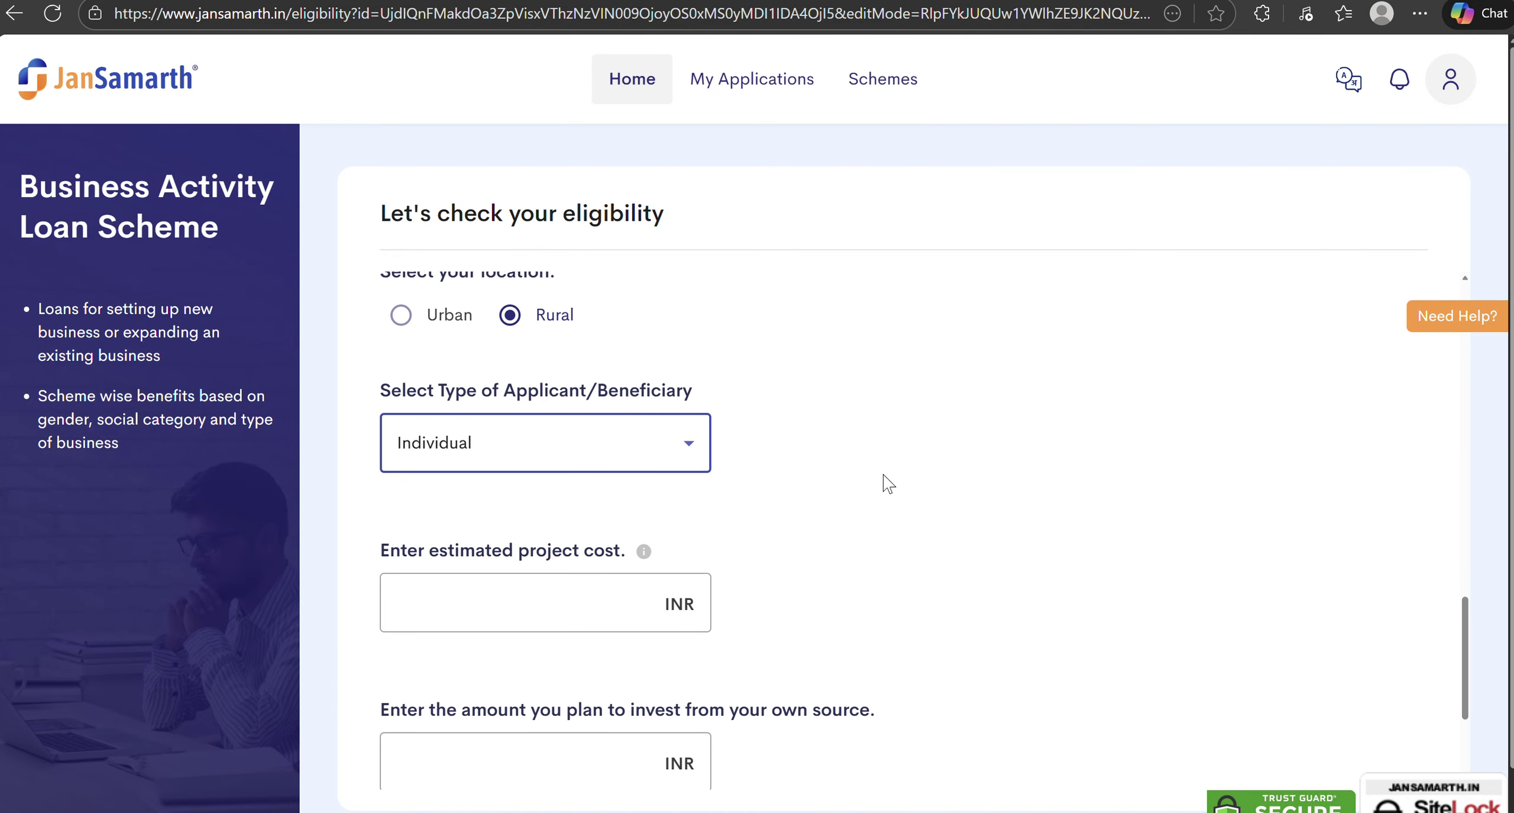
pyautogui.scroll(-2, 876, 474)
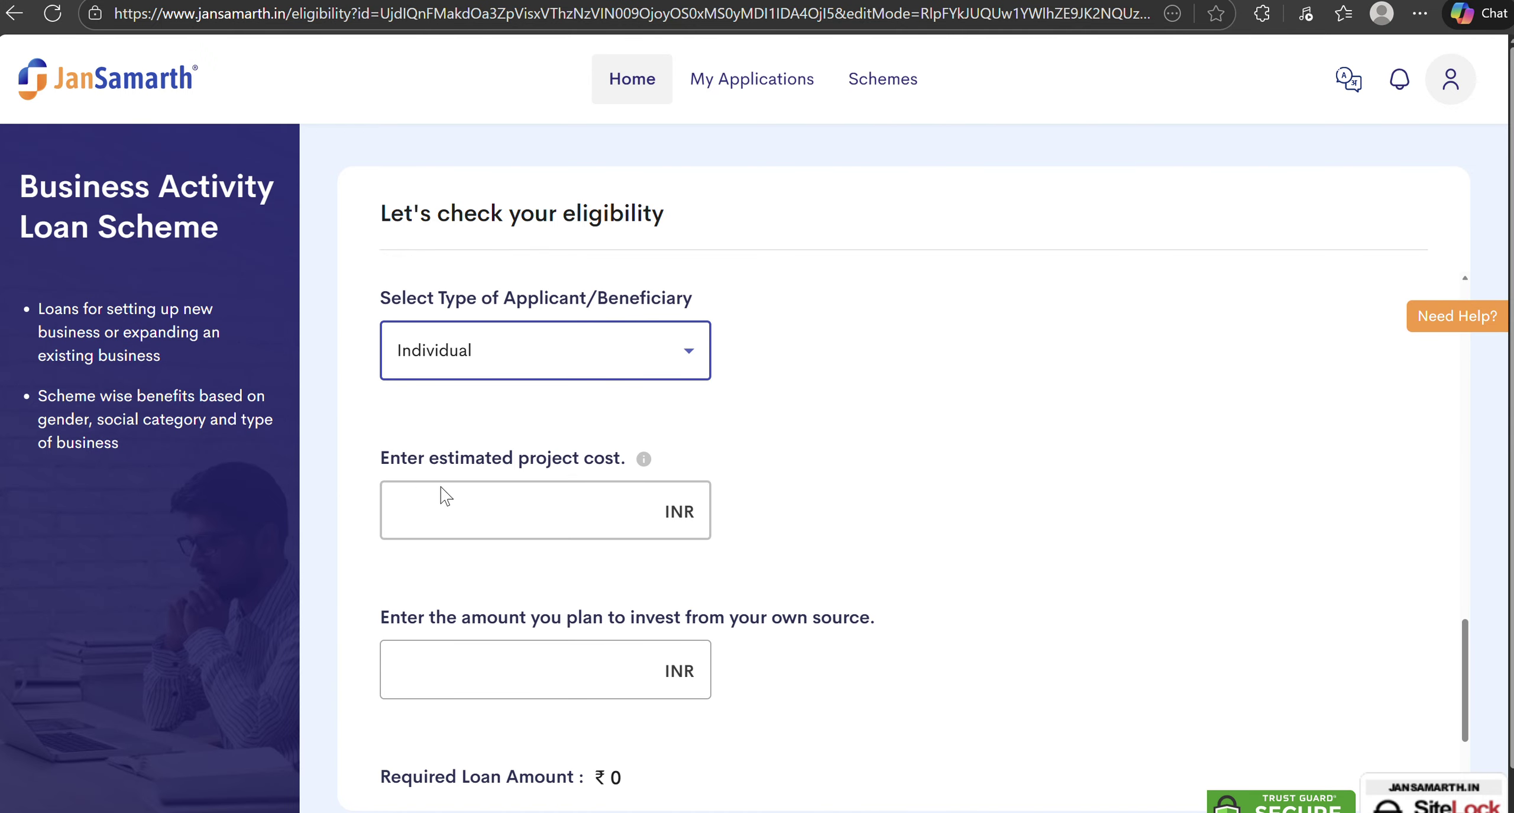
pyautogui.scroll(-2, 625, 480)
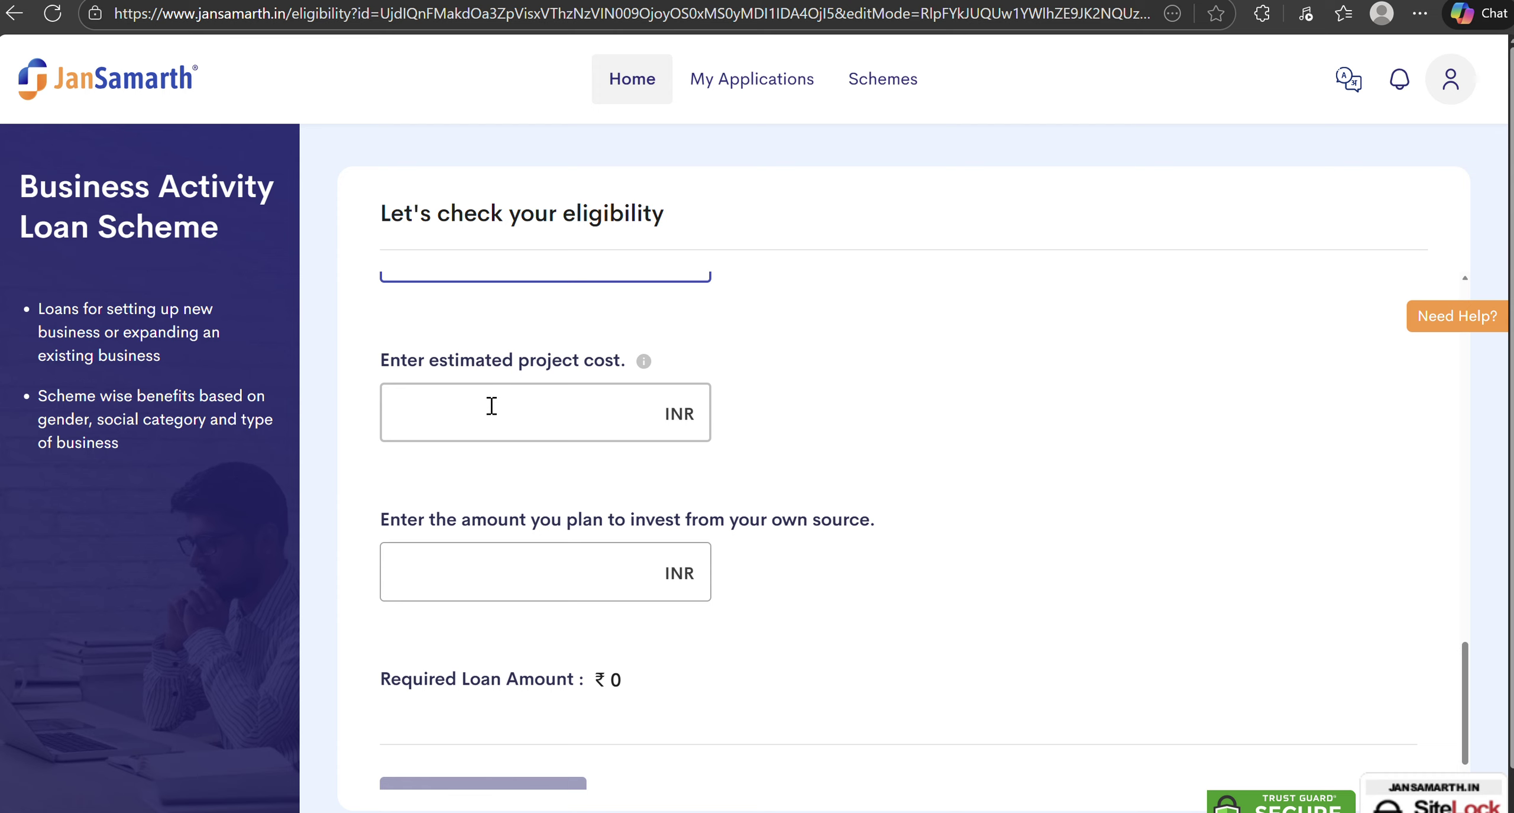
pyautogui.click(530, 409)
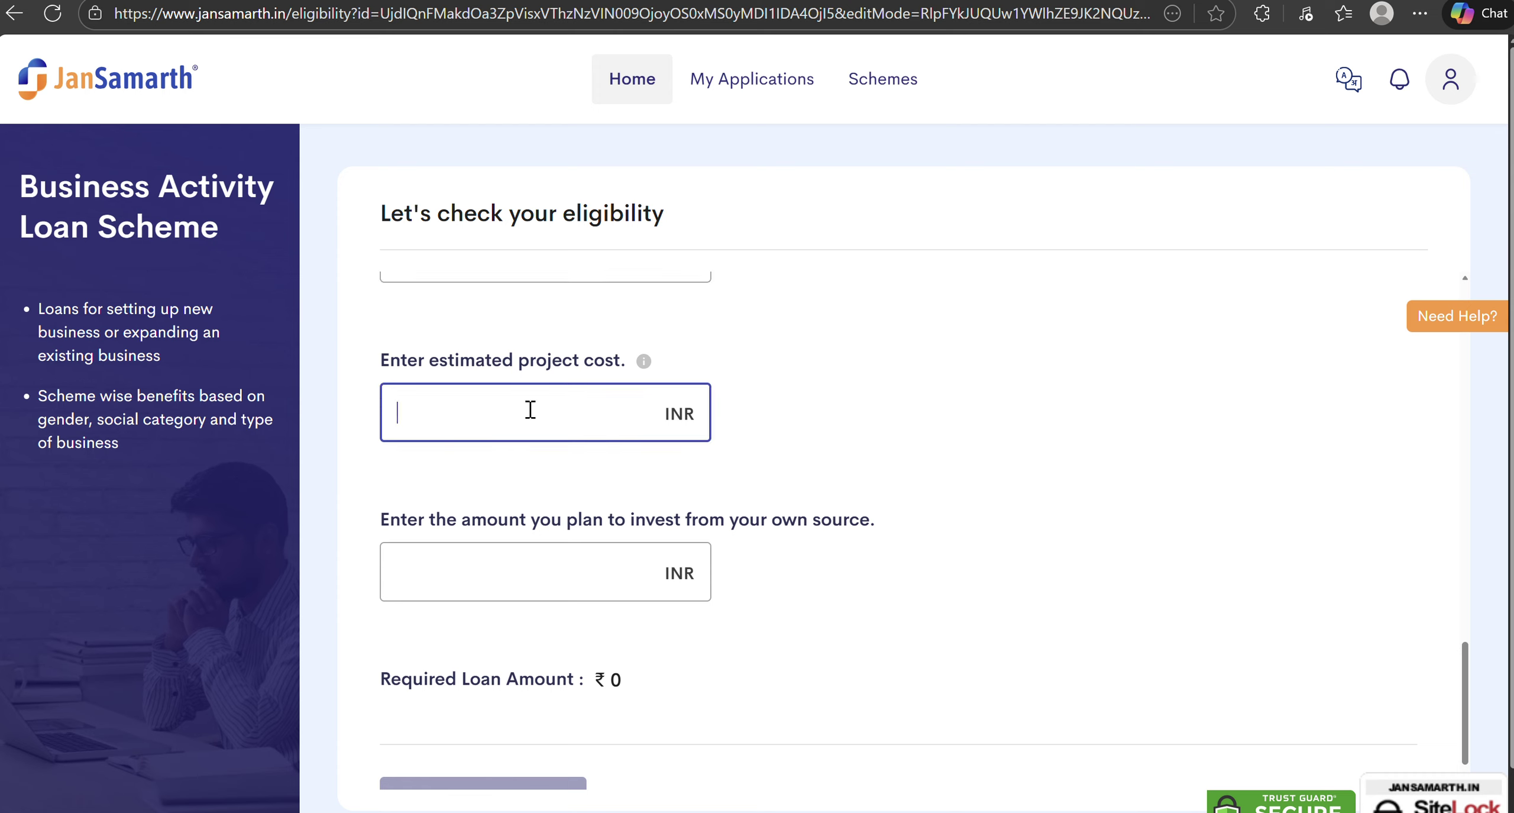
pyautogui.write('10,00,00')
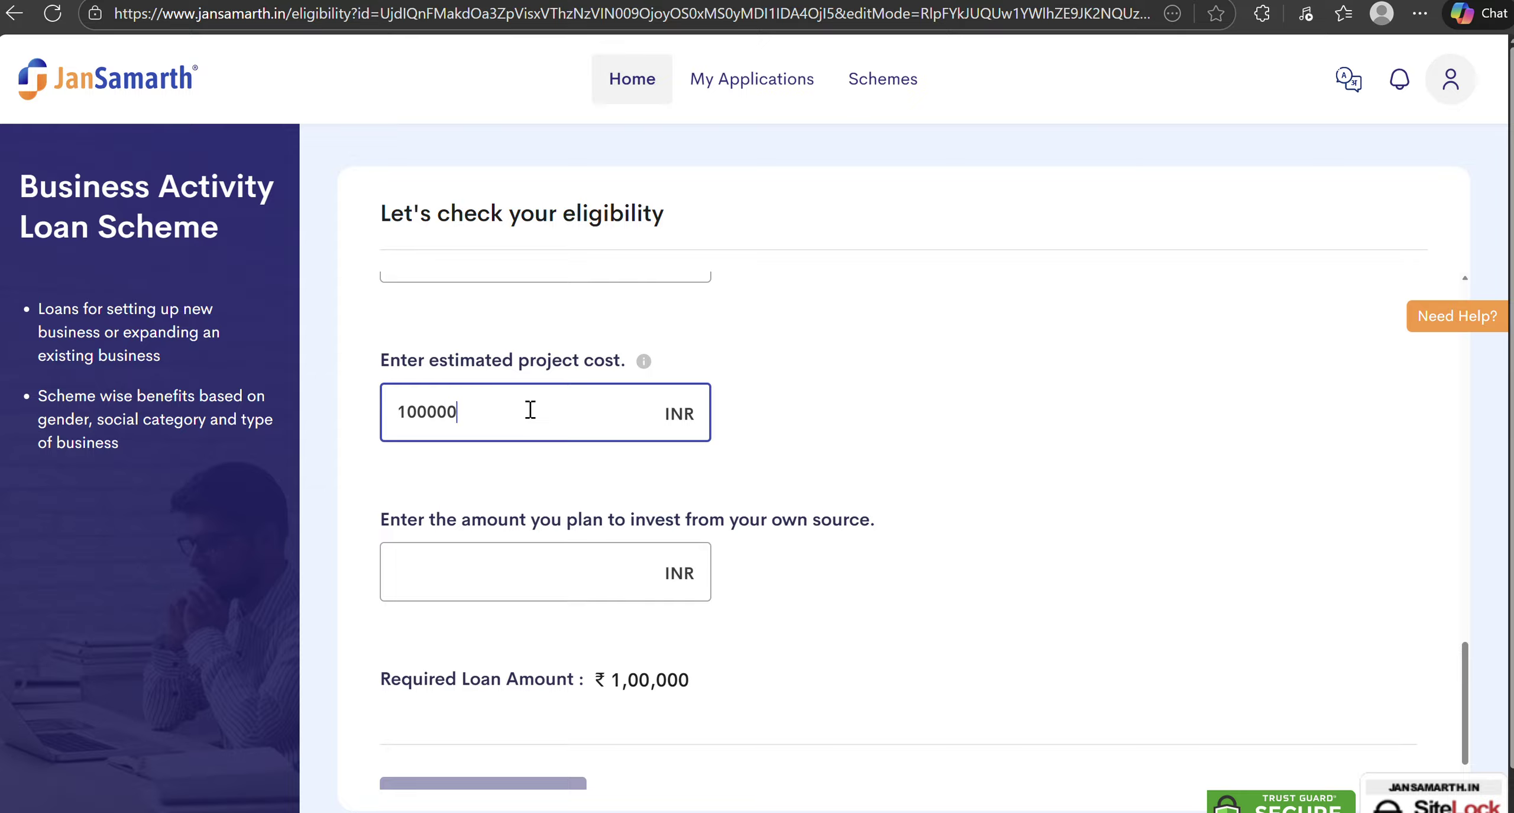
pyautogui.write('0')
pyautogui.click(834, 476)
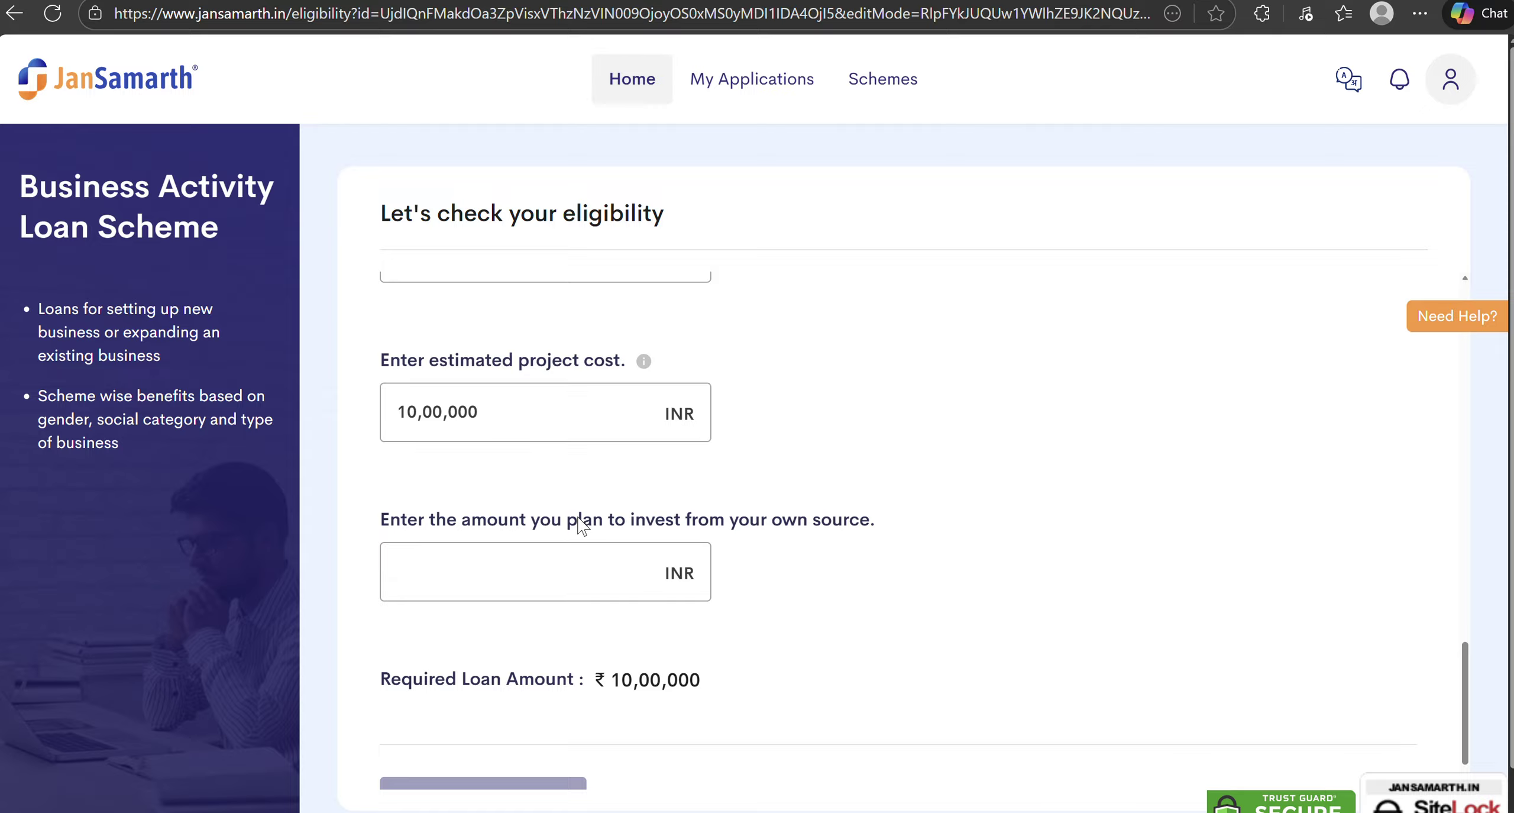
# - Set the amount planned to invest from the applicant's own source to 1,00,000 INR
pyautogui.click(417, 570)
pyautogui.write('1000000')
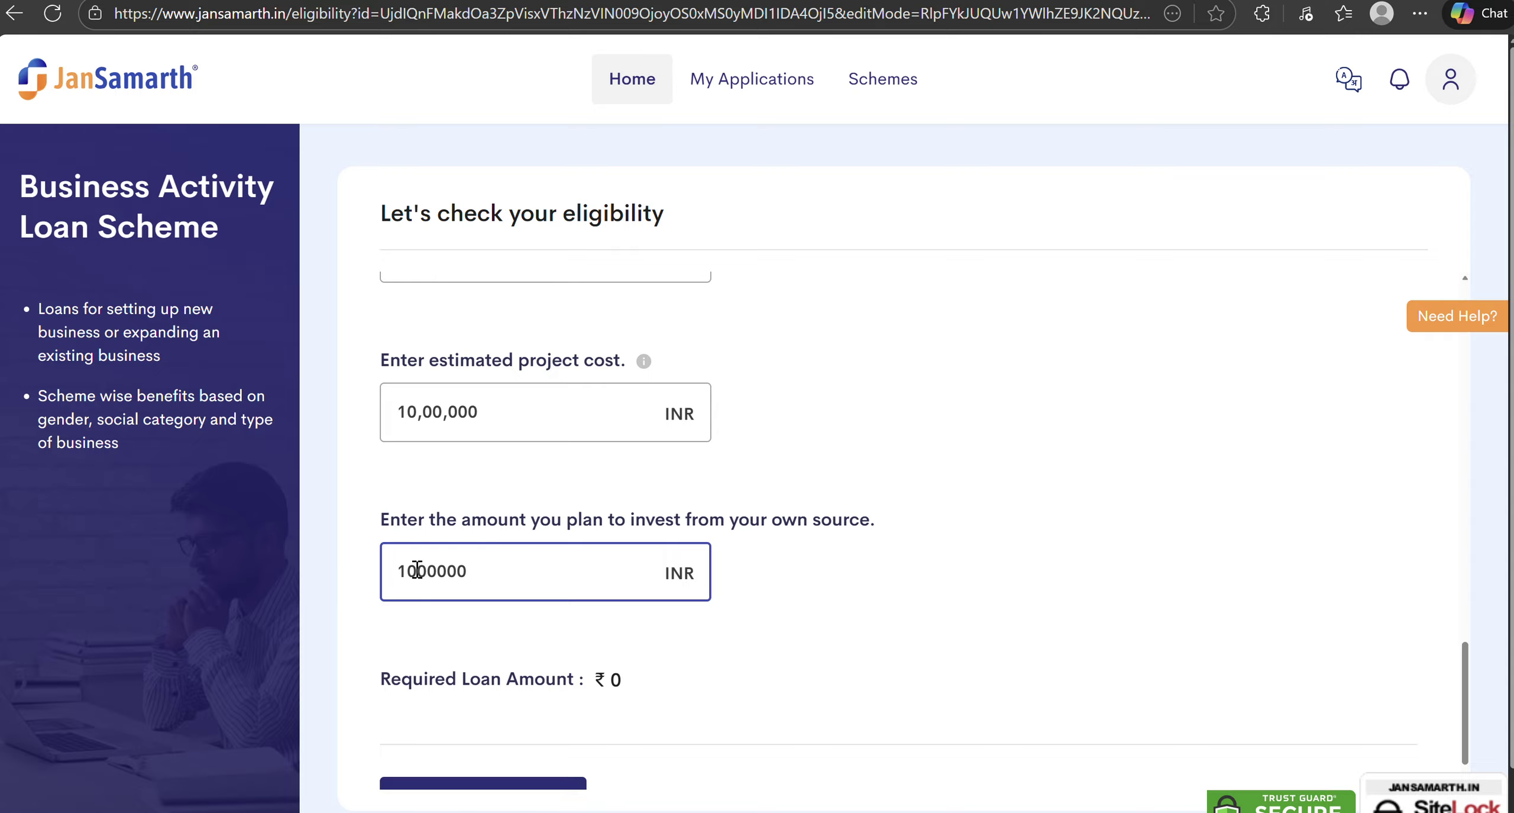
pyautogui.press('BackSpace')
pyautogui.press('BackSpace')
pyautogui.write('0')
pyautogui.click(894, 567)
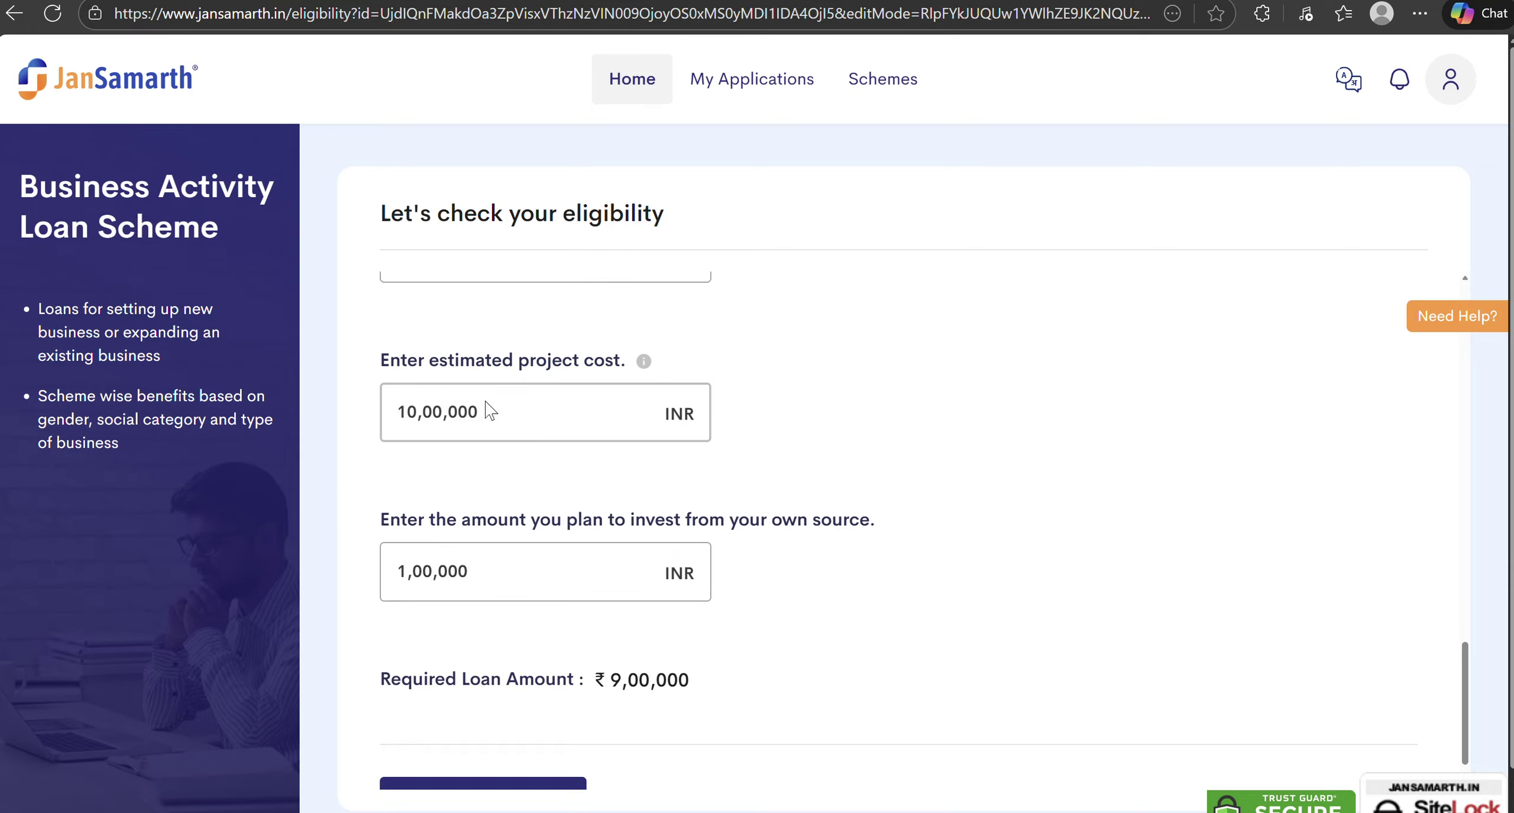
# - Change the estimated project cost to 11,00,000 INR
pyautogui.click(518, 410)
pyautogui.hotkey('ctrl', 'a')
pyautogui.write('1')
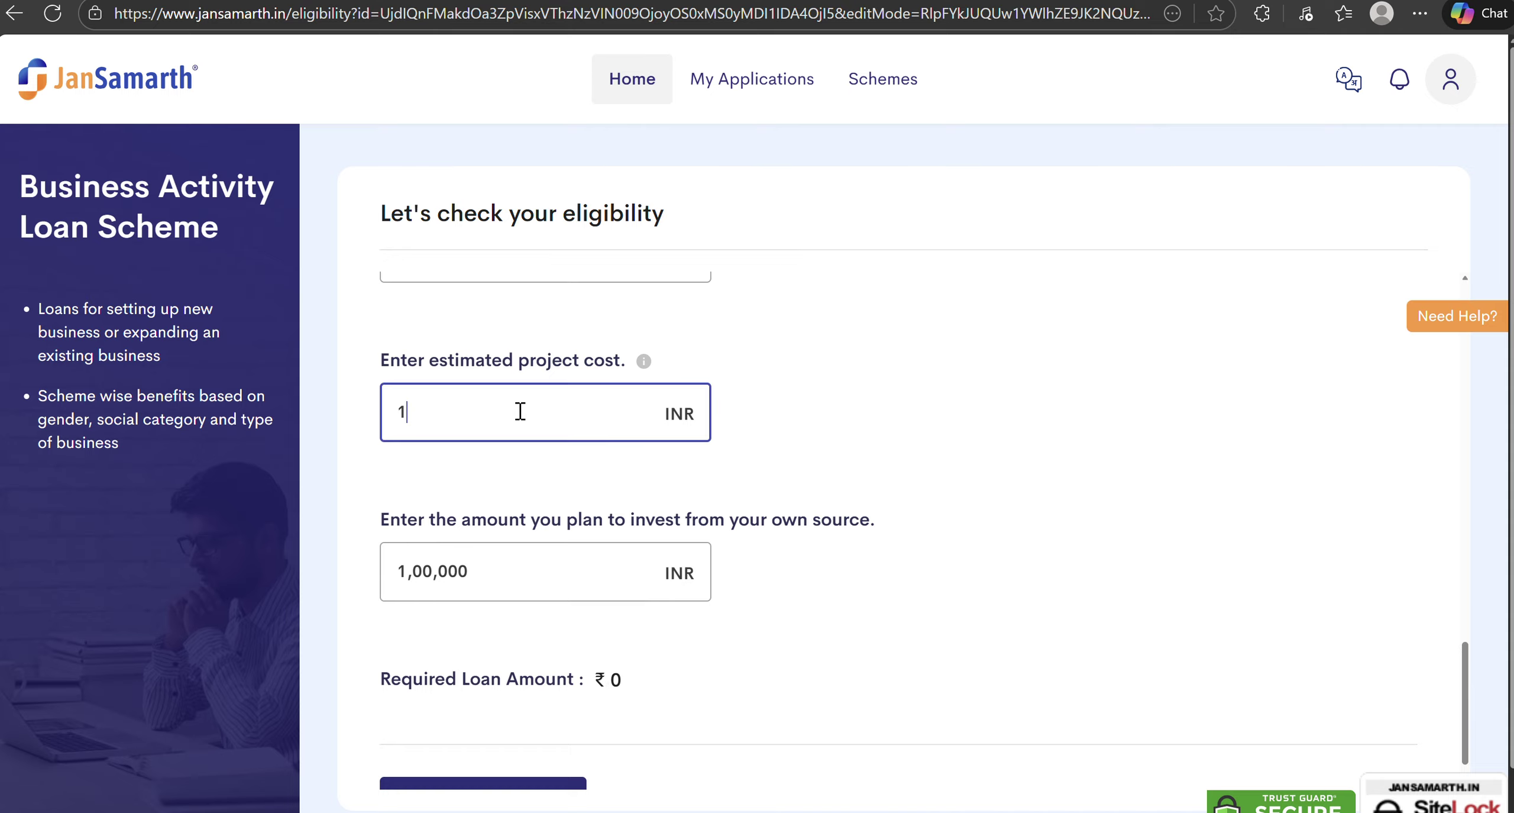
pyautogui.write('100000')
pyautogui.click(872, 596)
pyautogui.scroll(-1, 872, 596)
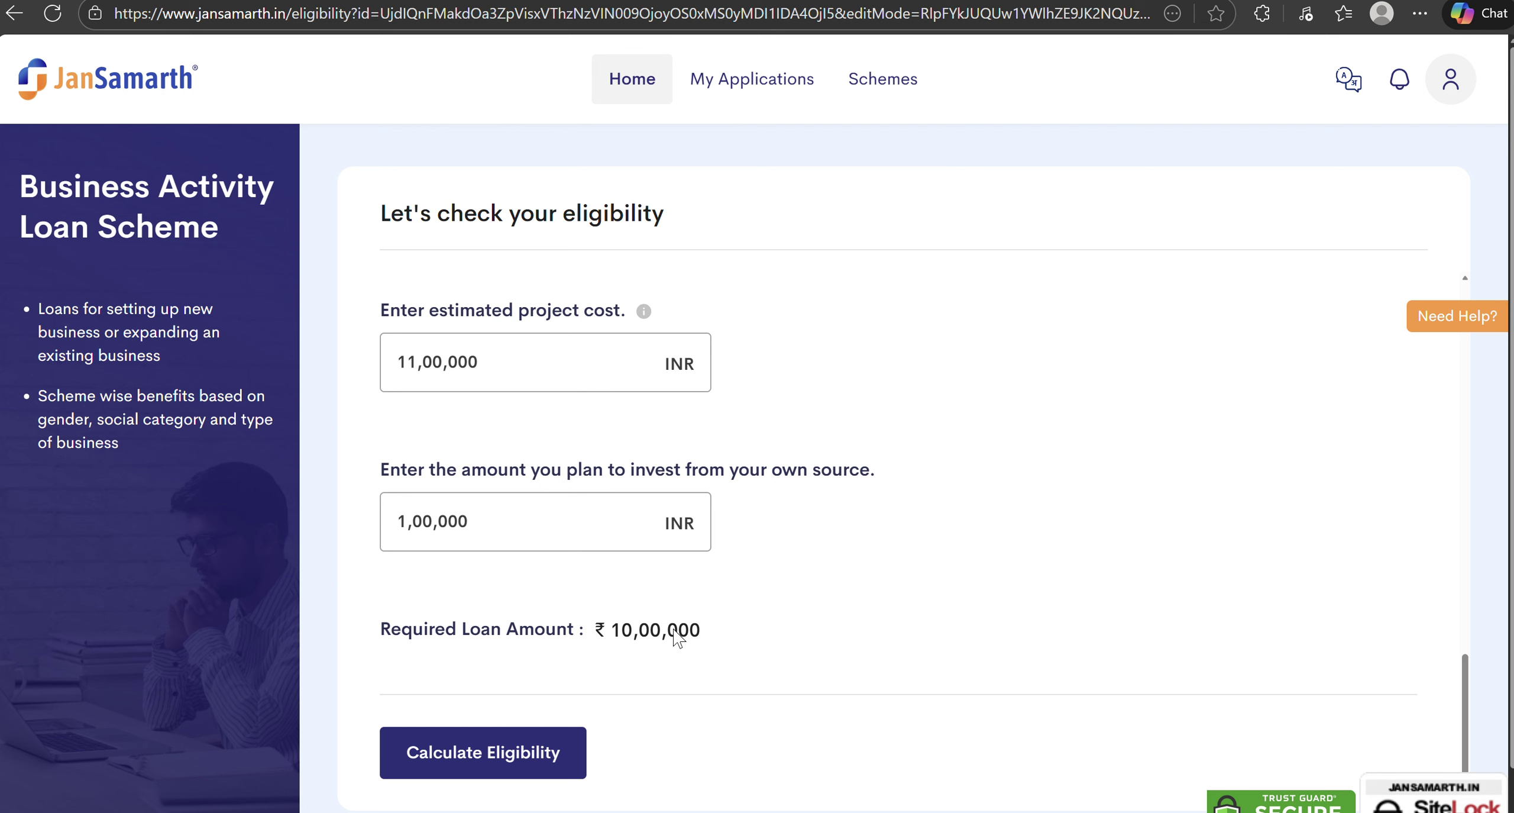
# - Calculate the eligibility and view the loan details of the matched scheme
pyautogui.click(482, 761)
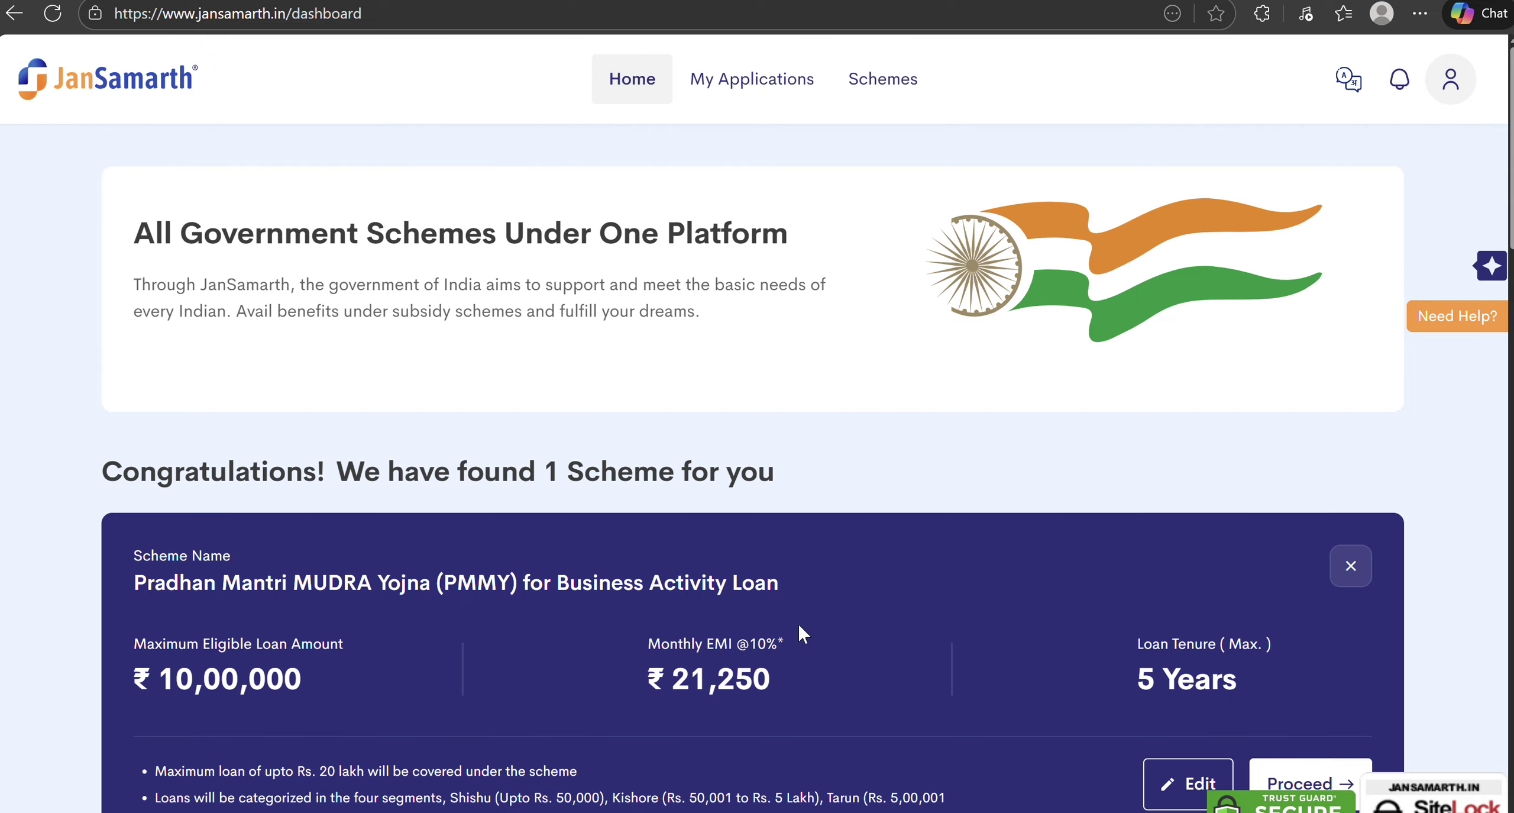
pyautogui.scroll(-1, 892, 594)
pyautogui.scroll(-2, 892, 591)
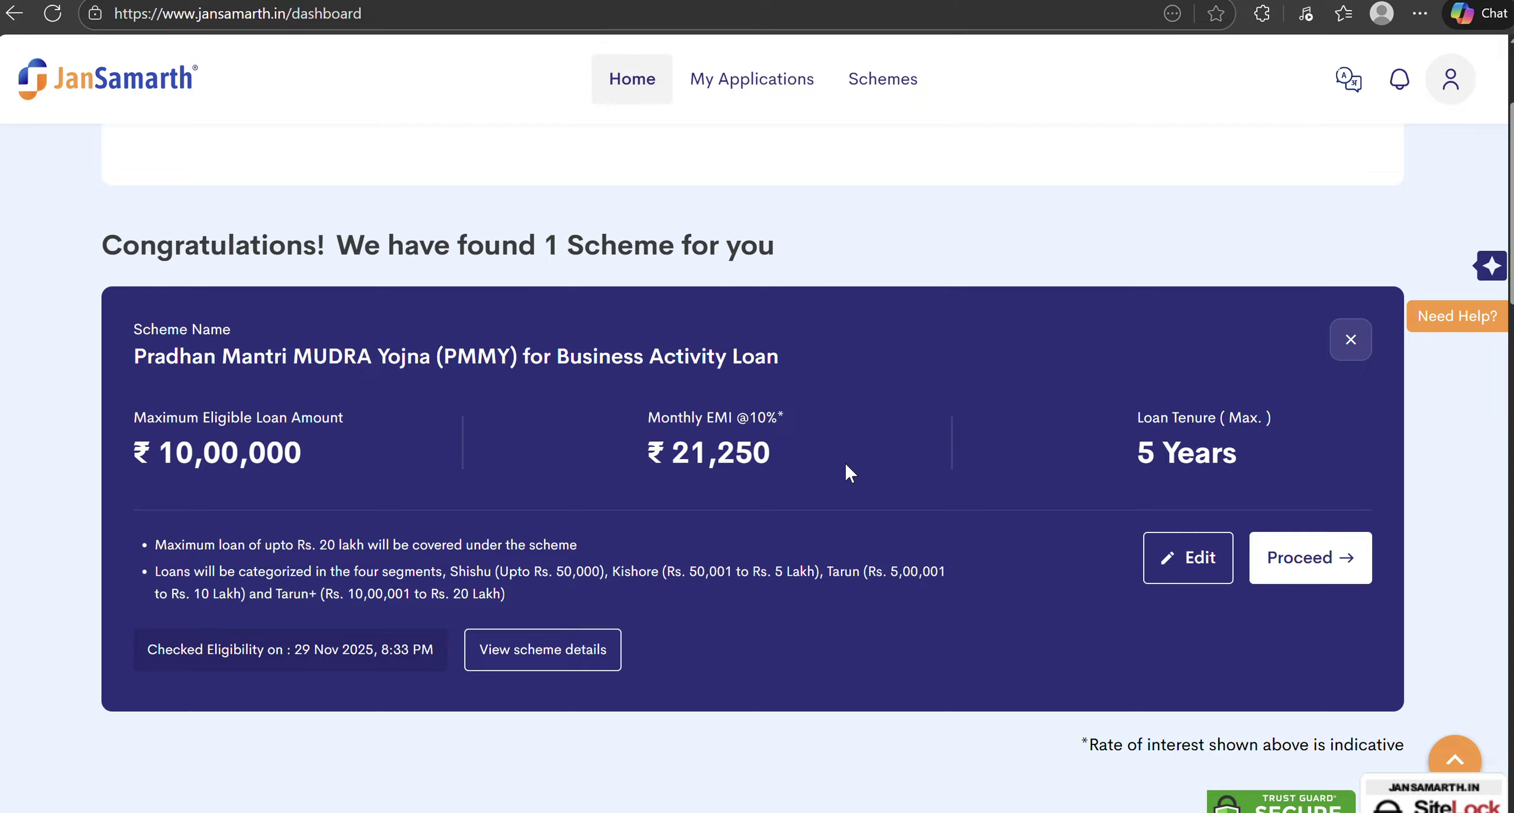
# - Switch to Excel and create a blank workbook
pyautogui.press('super+s')
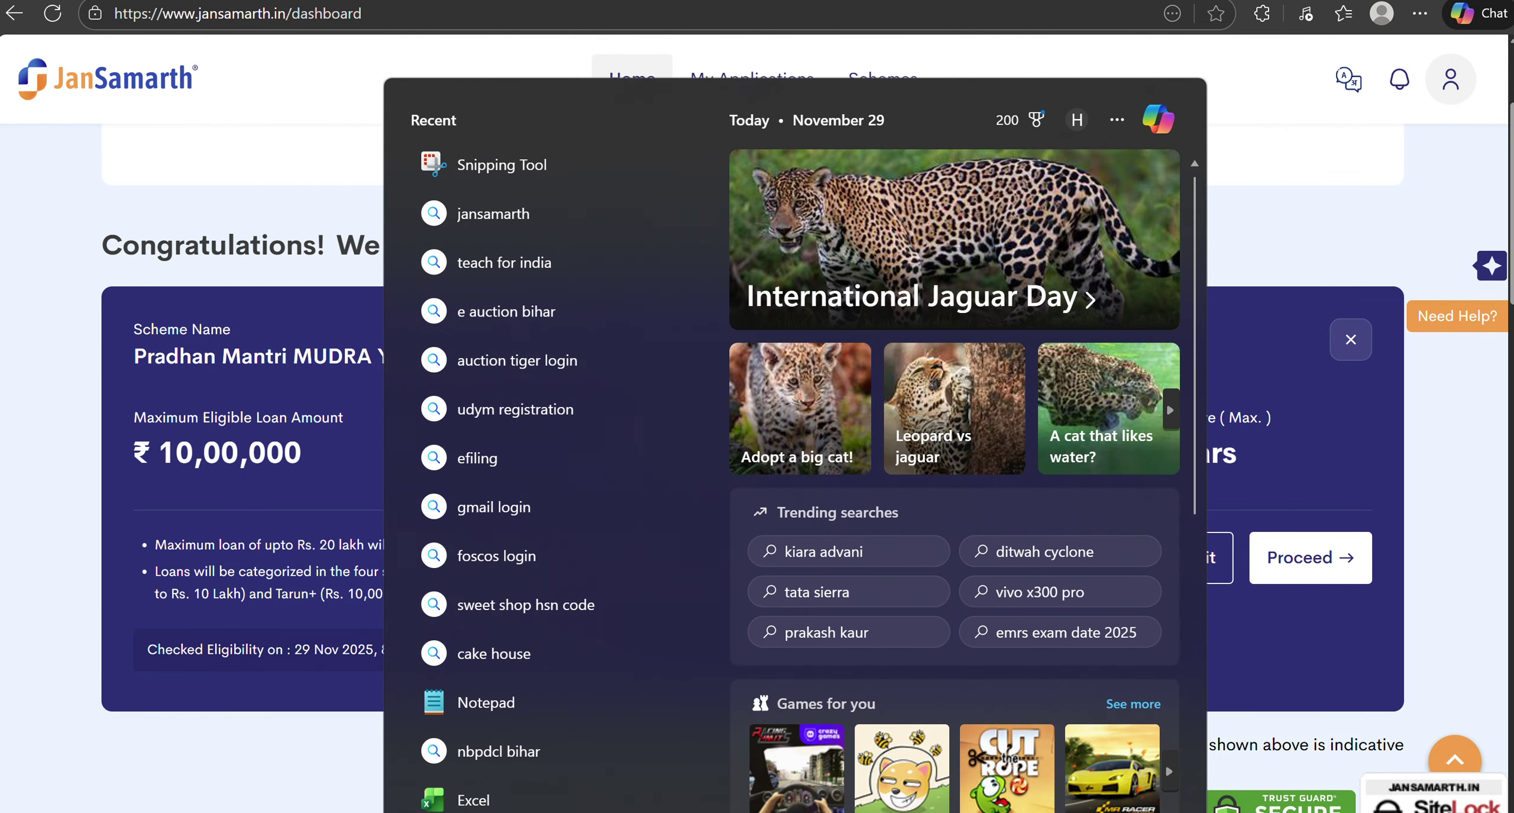
pyautogui.write('e')
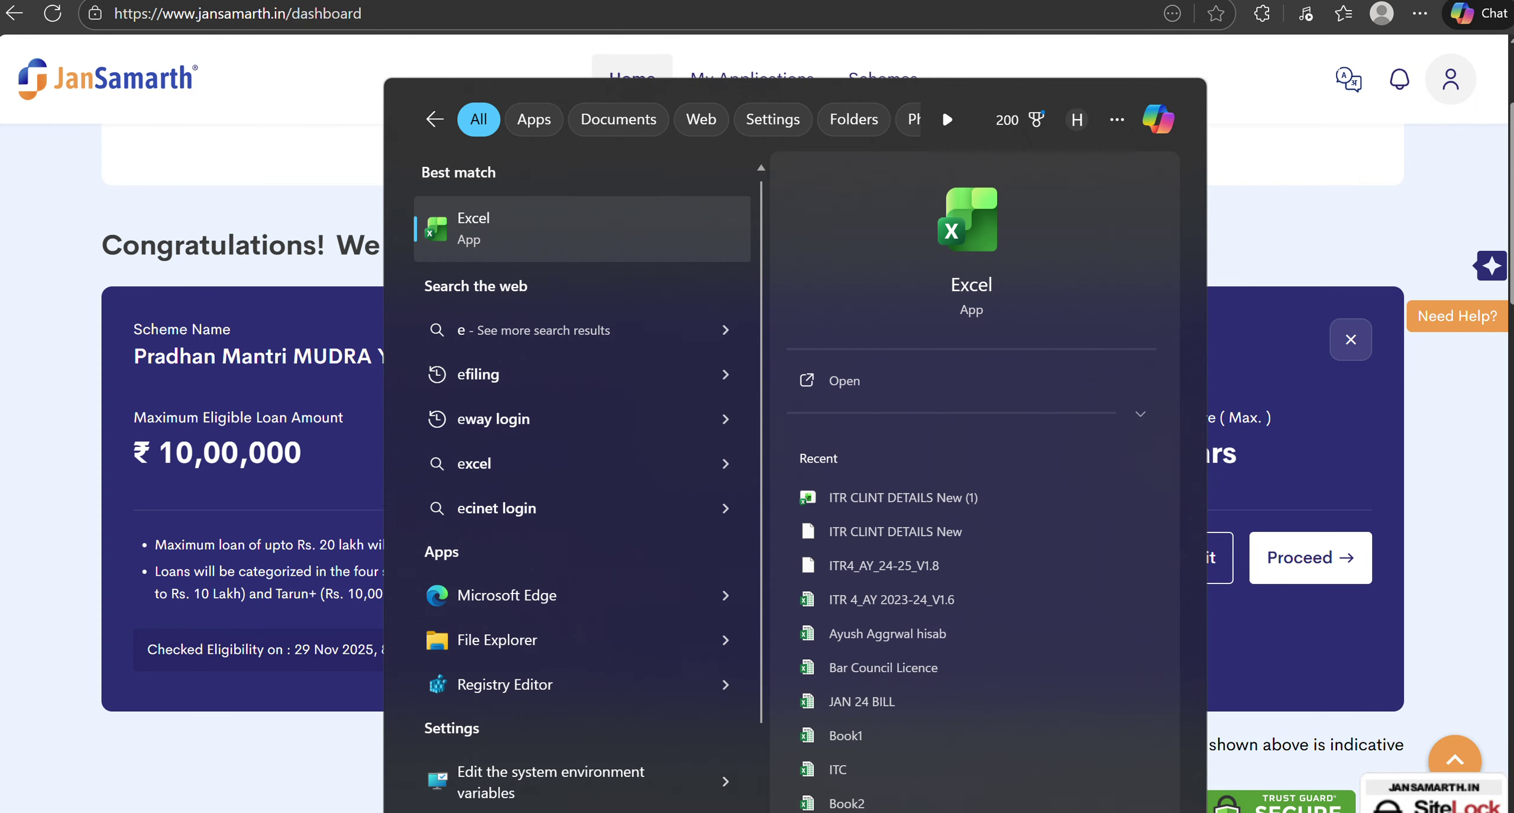
pyautogui.write('x')
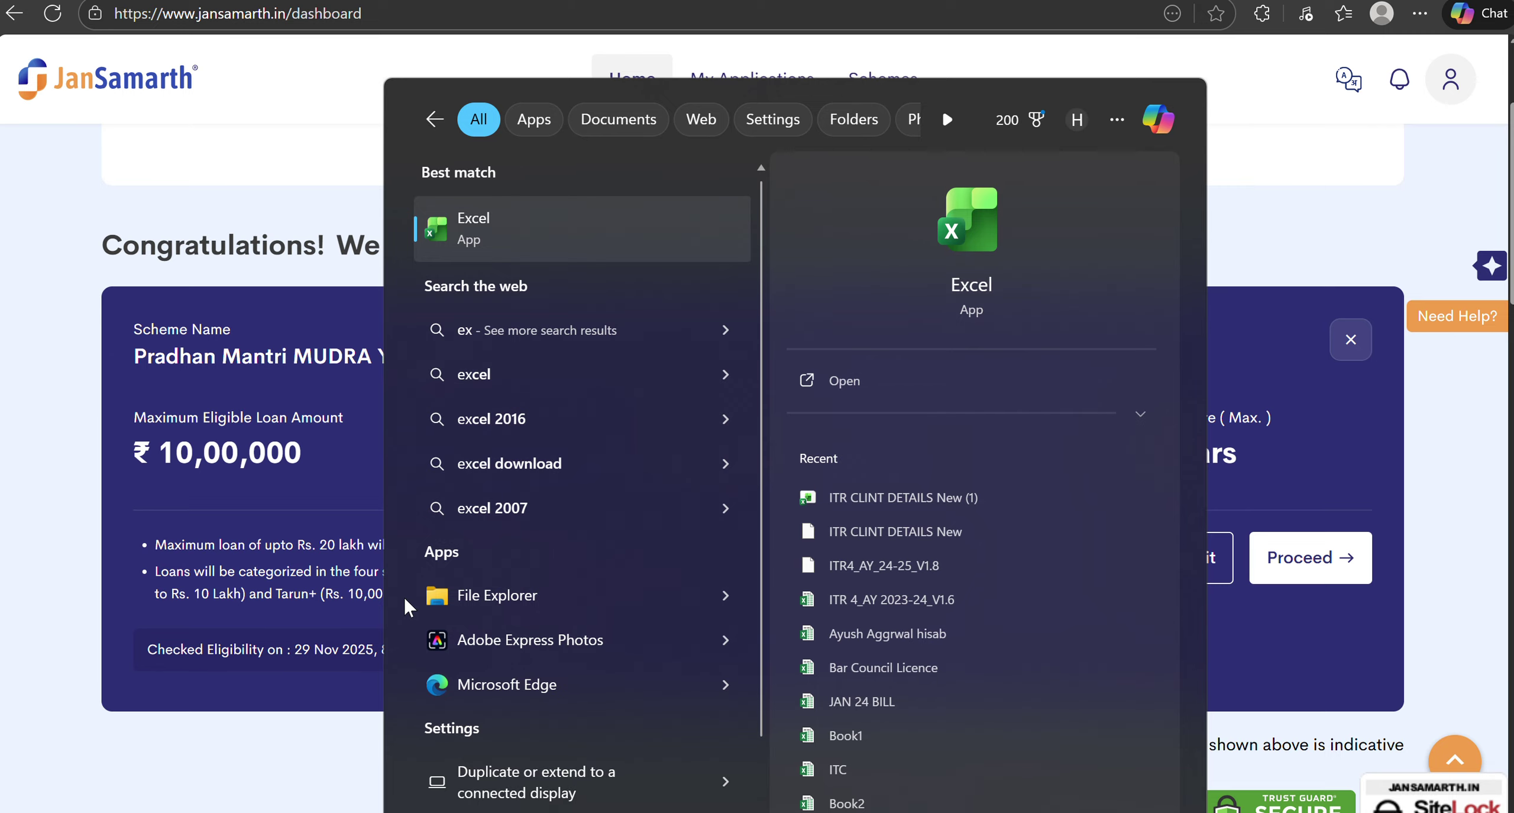
pyautogui.click(487, 247)
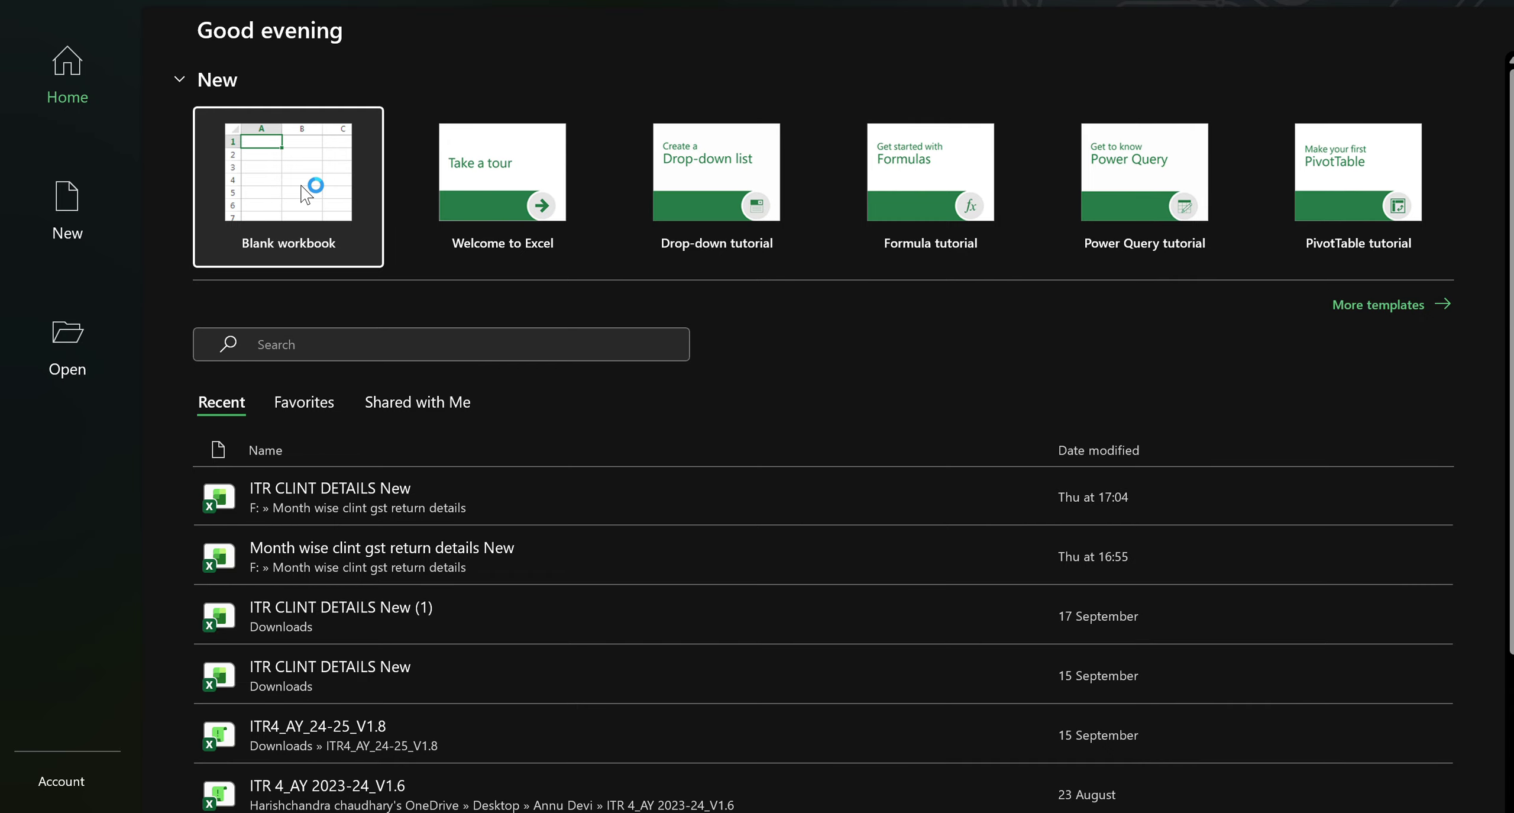
pyautogui.click(300, 184)
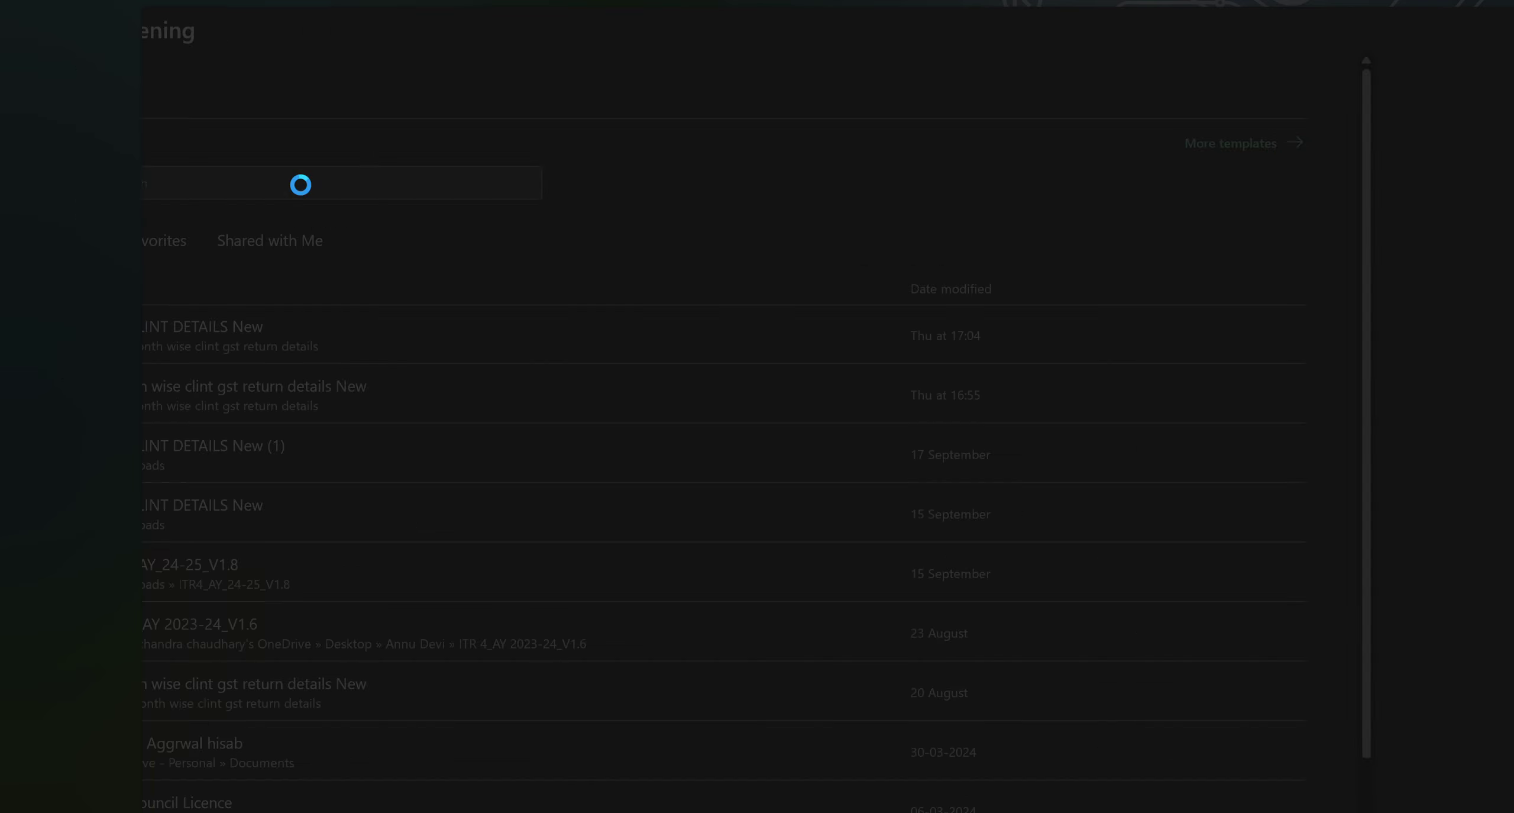
# - Calculate the total of 60 monthly instalments with =21250*60 in cell G4 and clear the cell
pyautogui.click(512, 245)
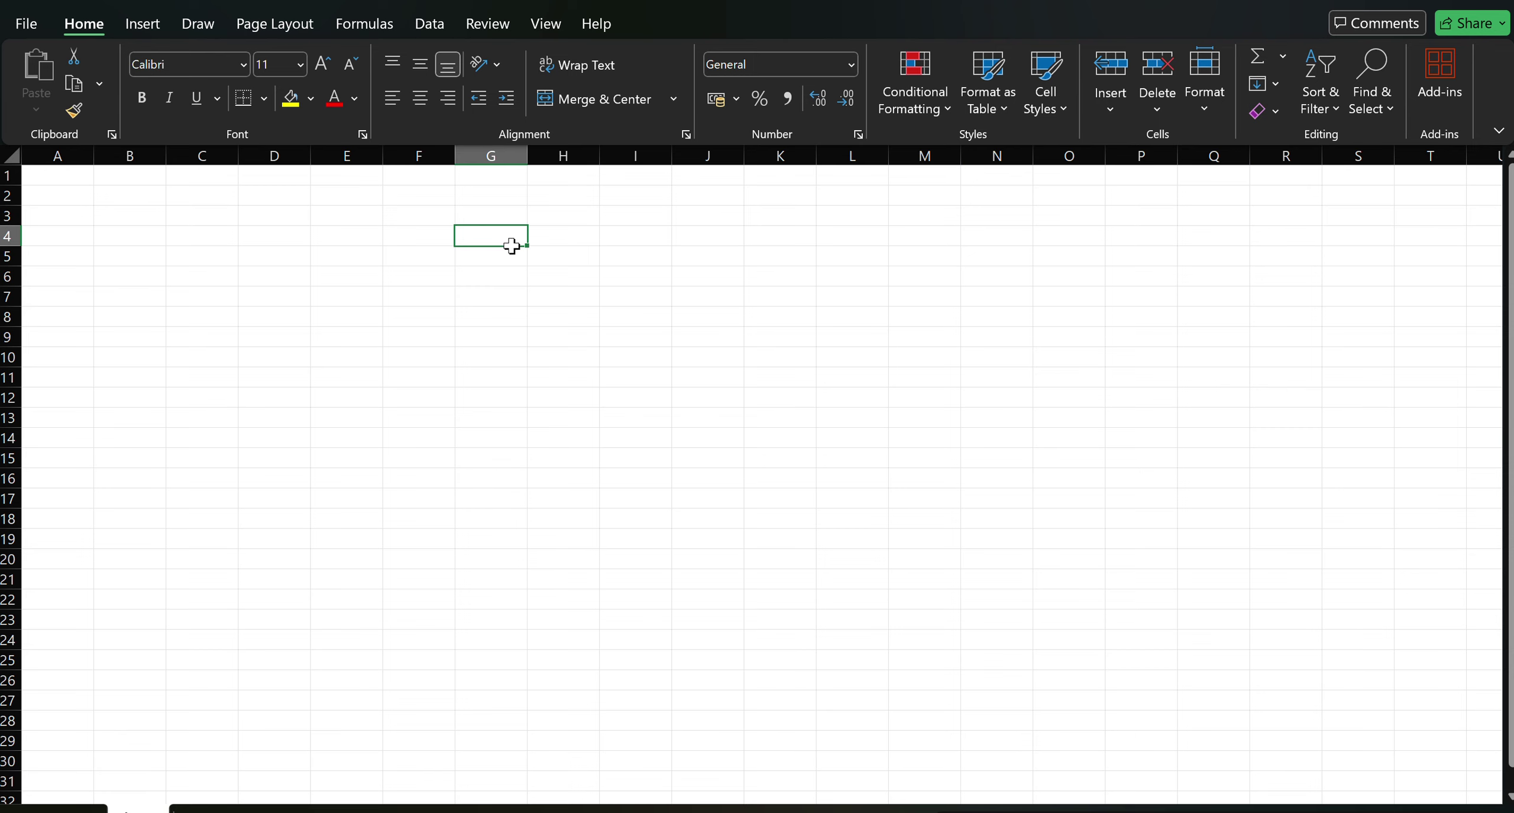
pyautogui.write('=212')
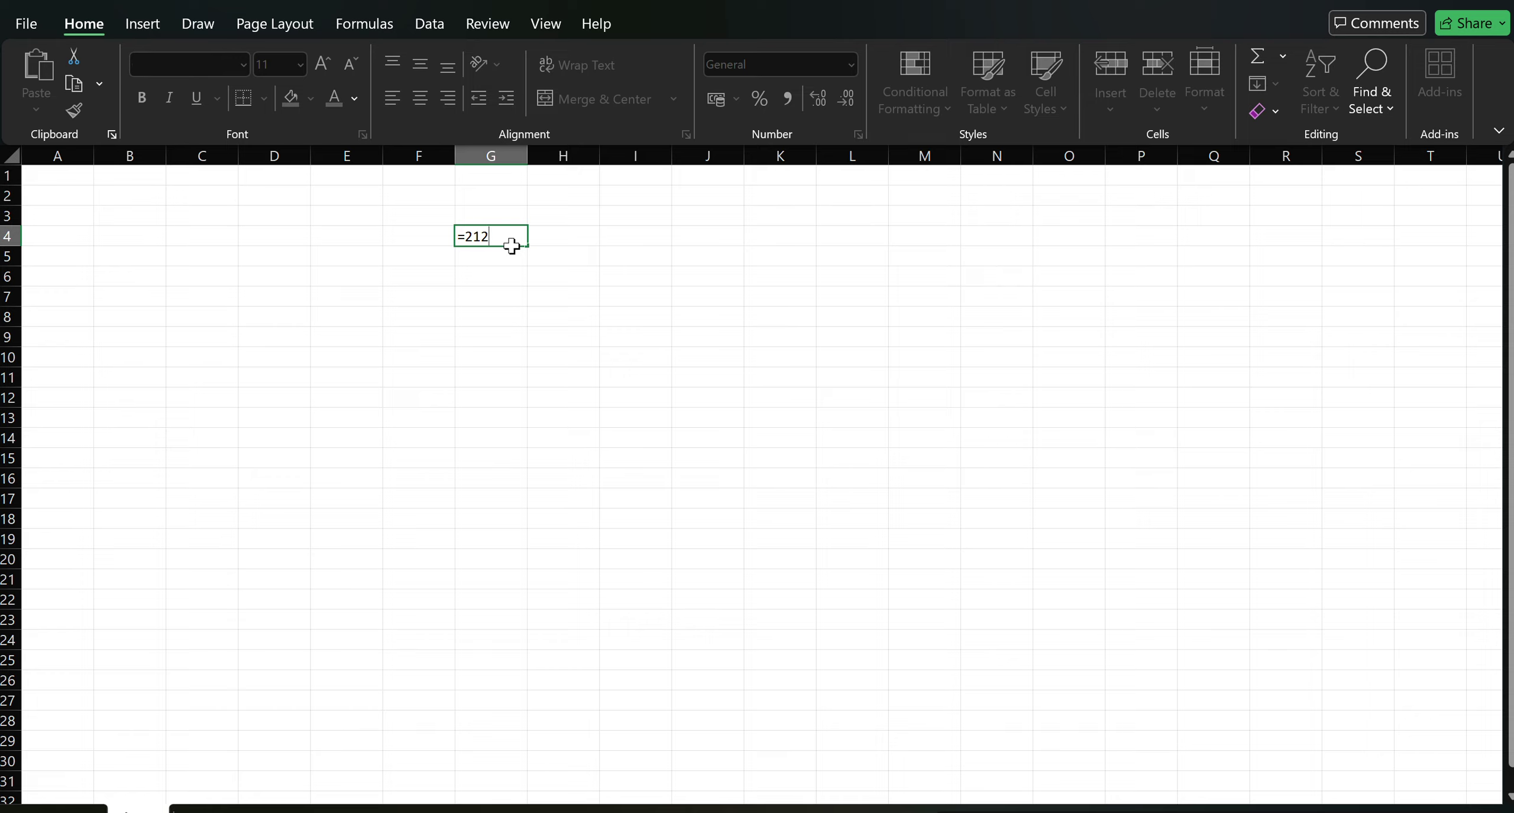
pyautogui.write('50*60')
pyautogui.press('Return')
pyautogui.click(510, 239)
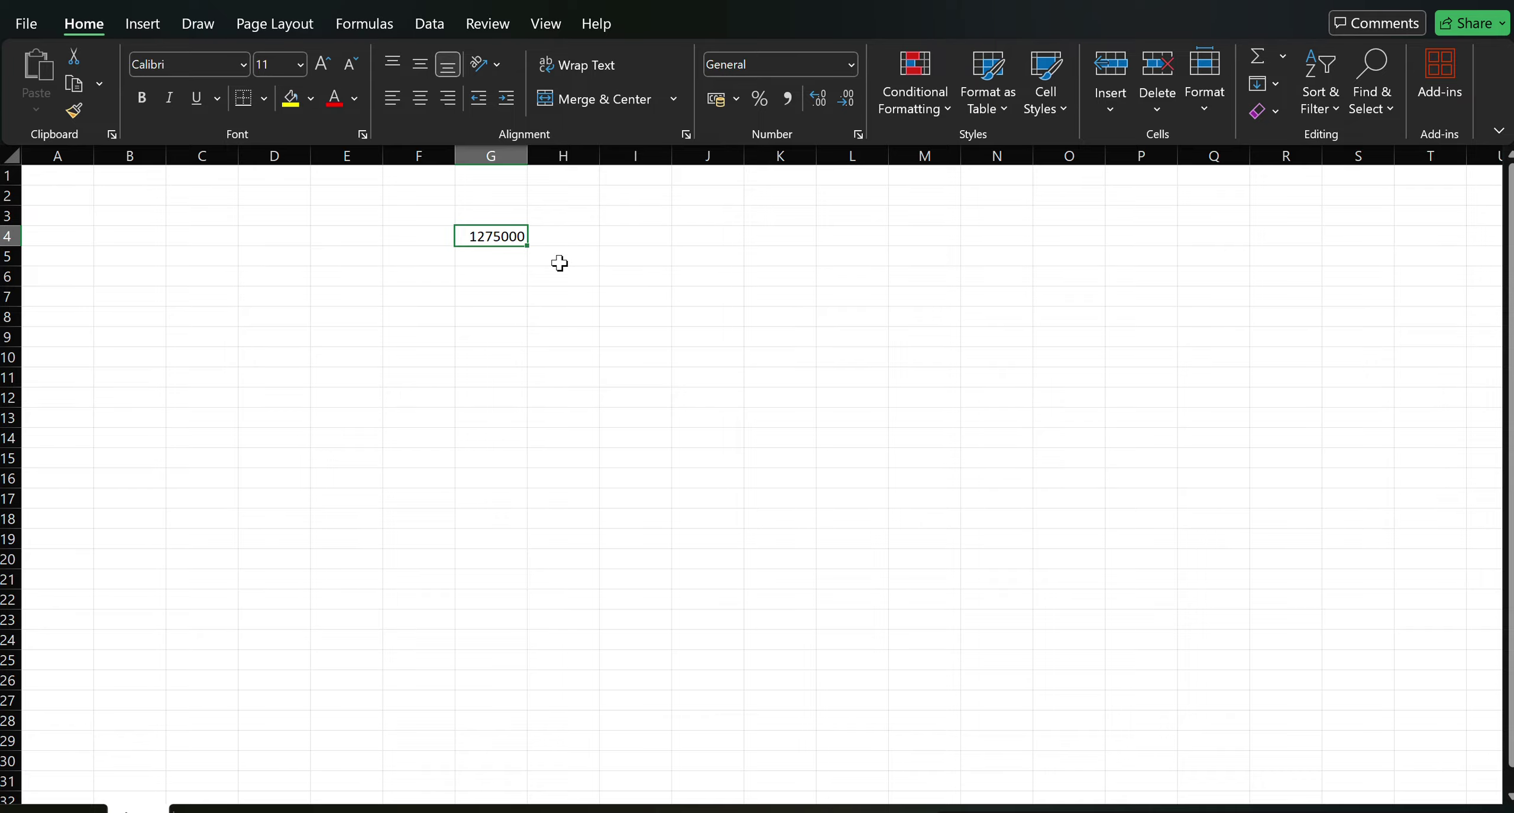
pyautogui.press('Delete')
# - Return to the JanSamarth dashboard in the browser and proceed with the Pradhan Mantri MUDRA Yojna (PMMY) scheme
pyautogui.moveTo(783, 810)
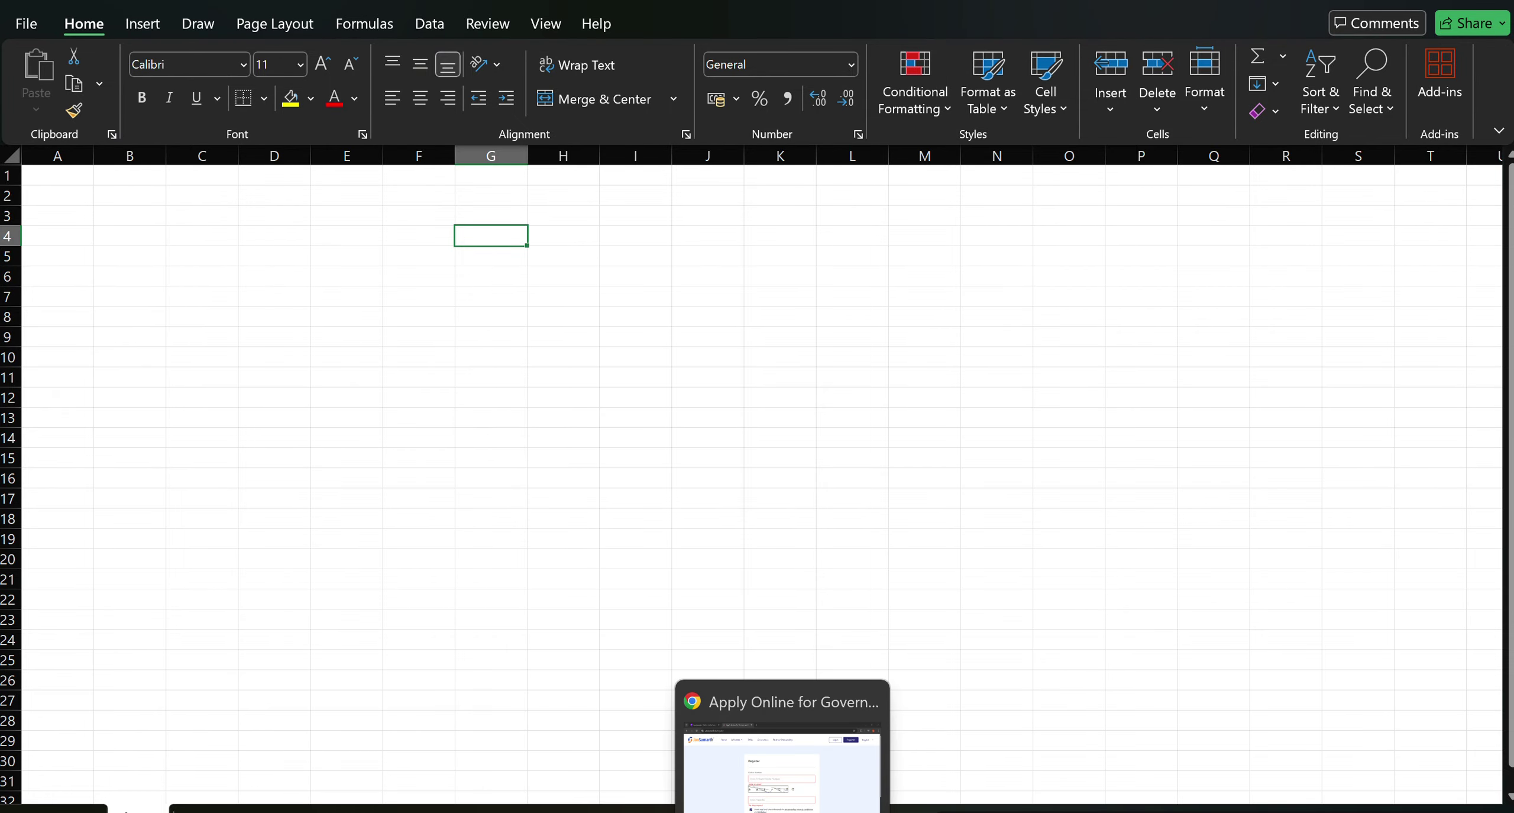
pyautogui.click(736, 809)
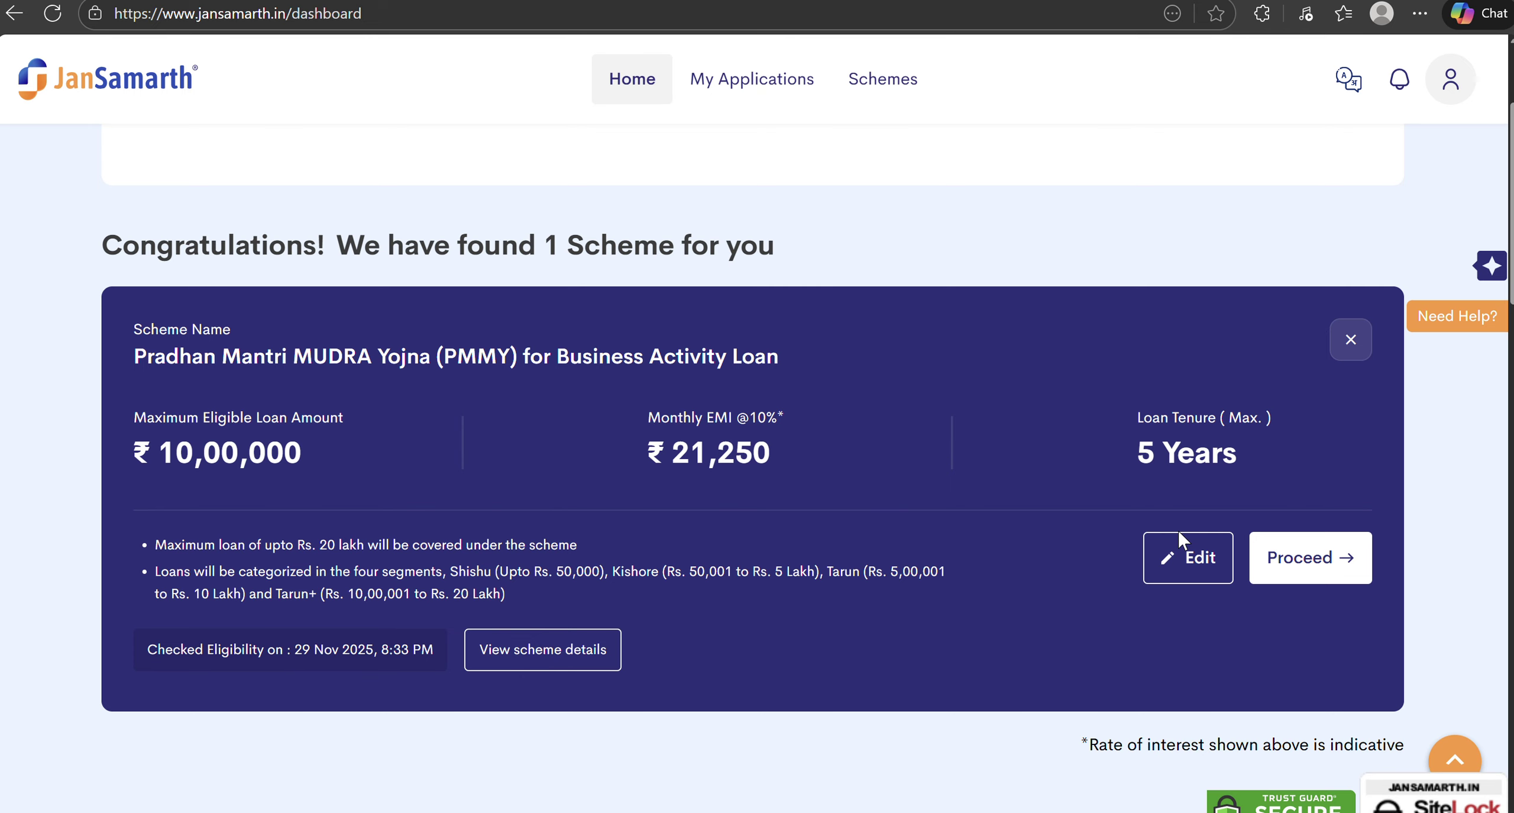
pyautogui.click(1314, 576)
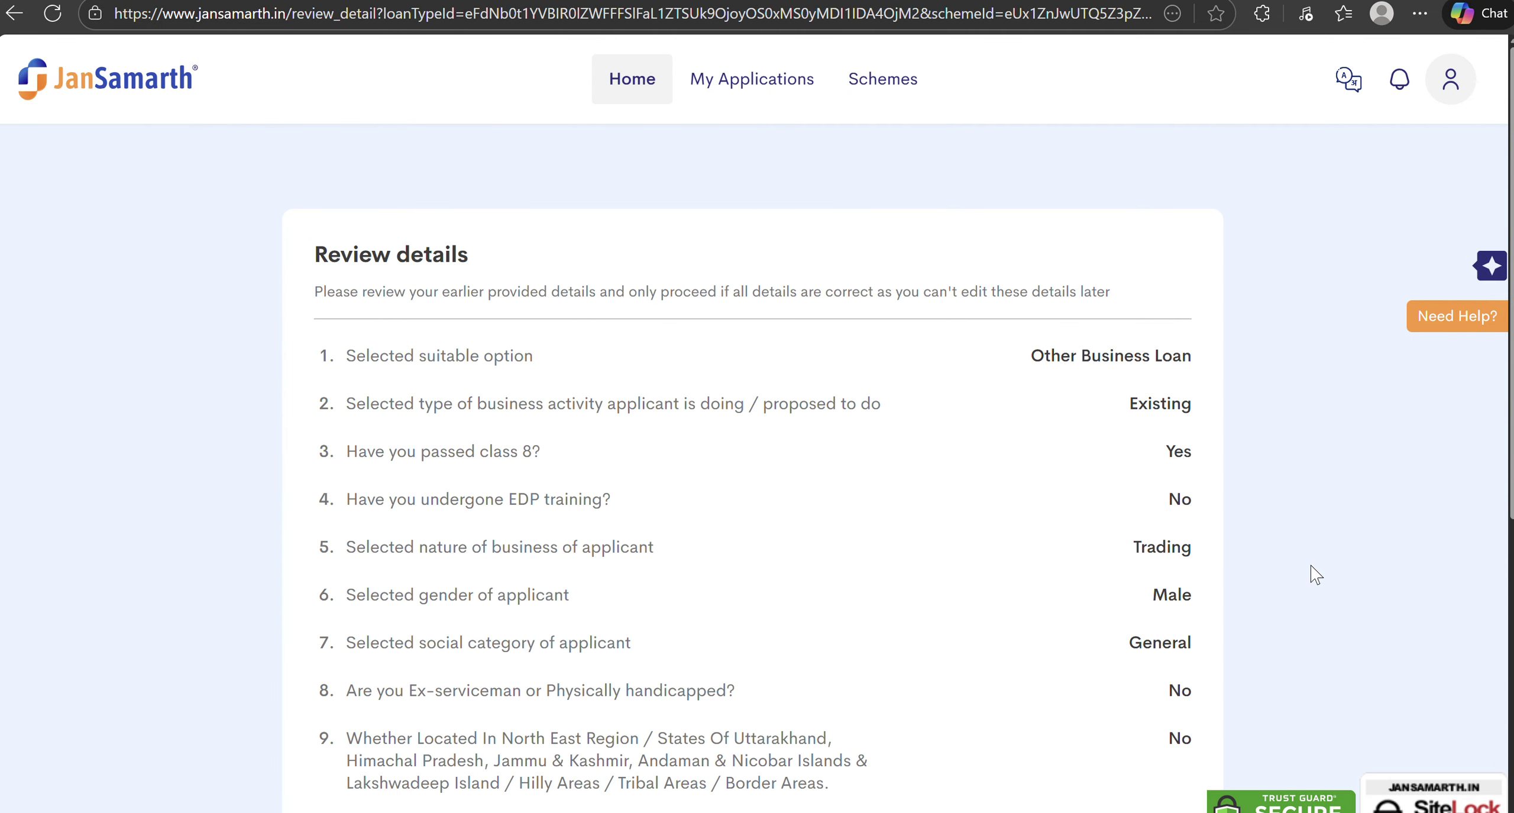
# - Review all submitted eligibility details and continue to the loan application
pyautogui.scroll(-8, 934, 470)
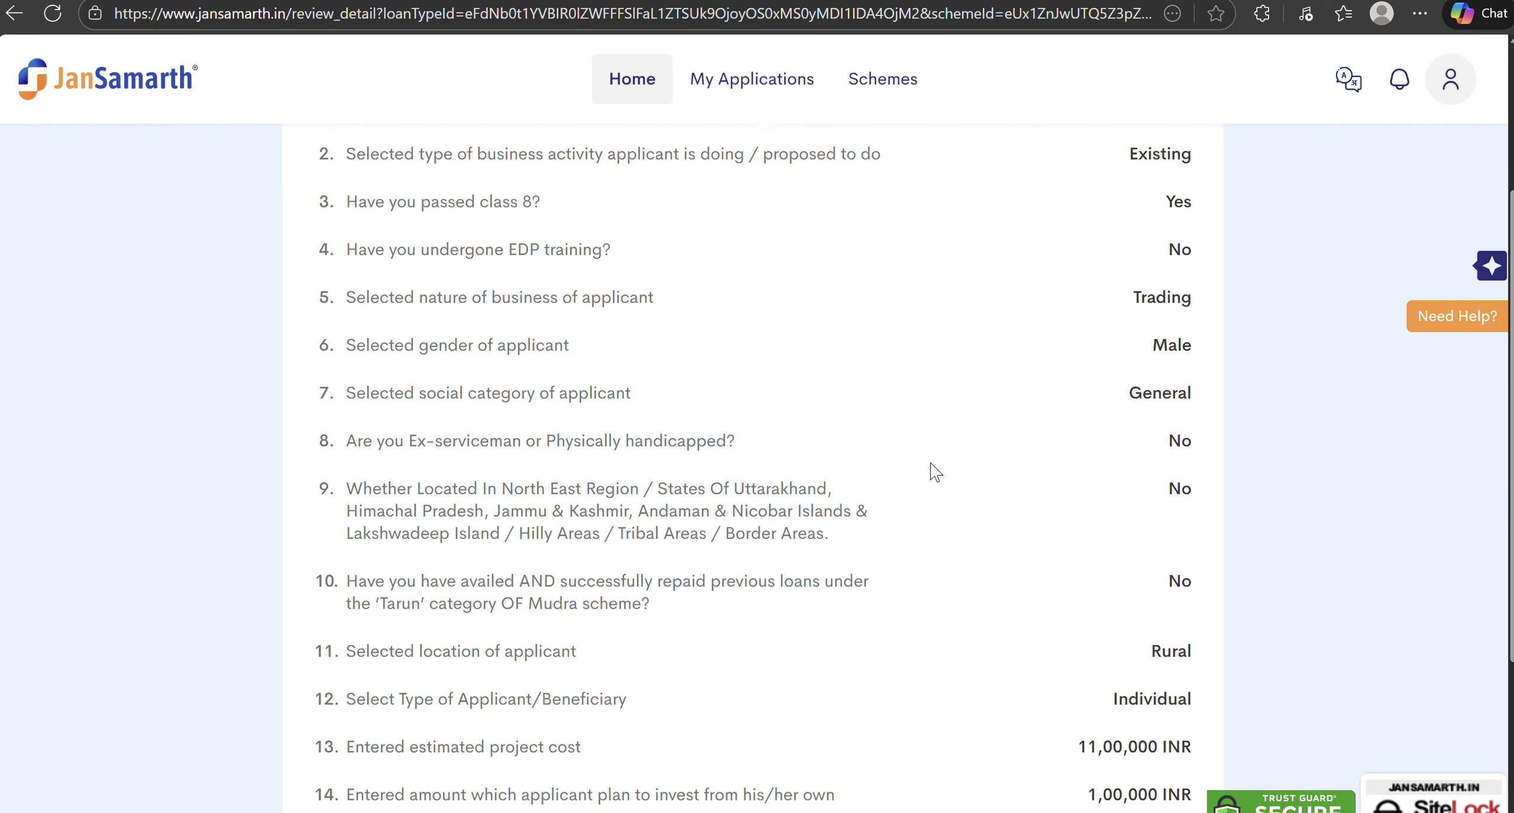
pyautogui.scroll(10, 929, 470)
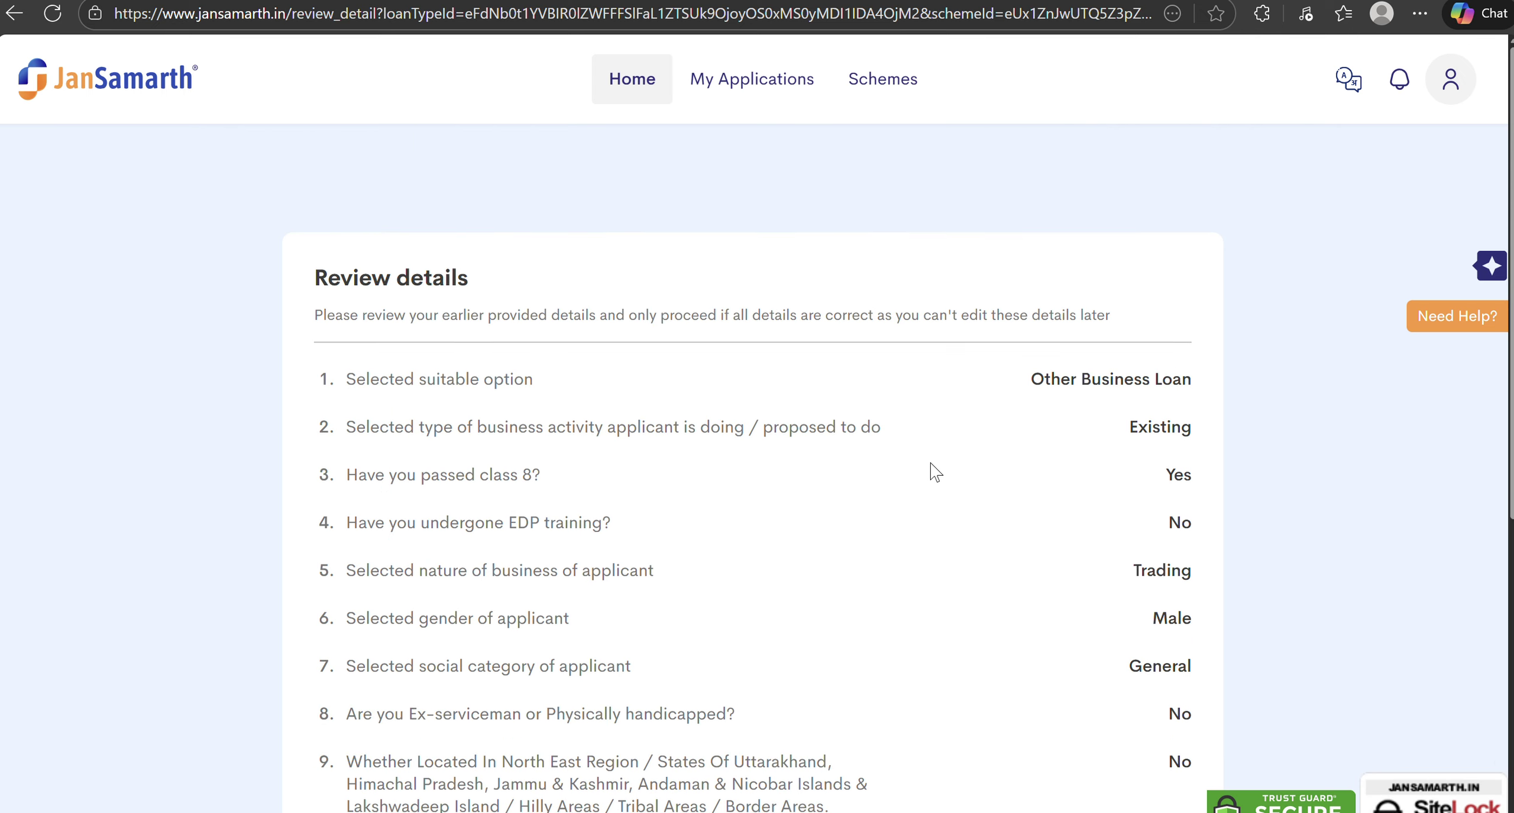
pyautogui.scroll(-7, 916, 453)
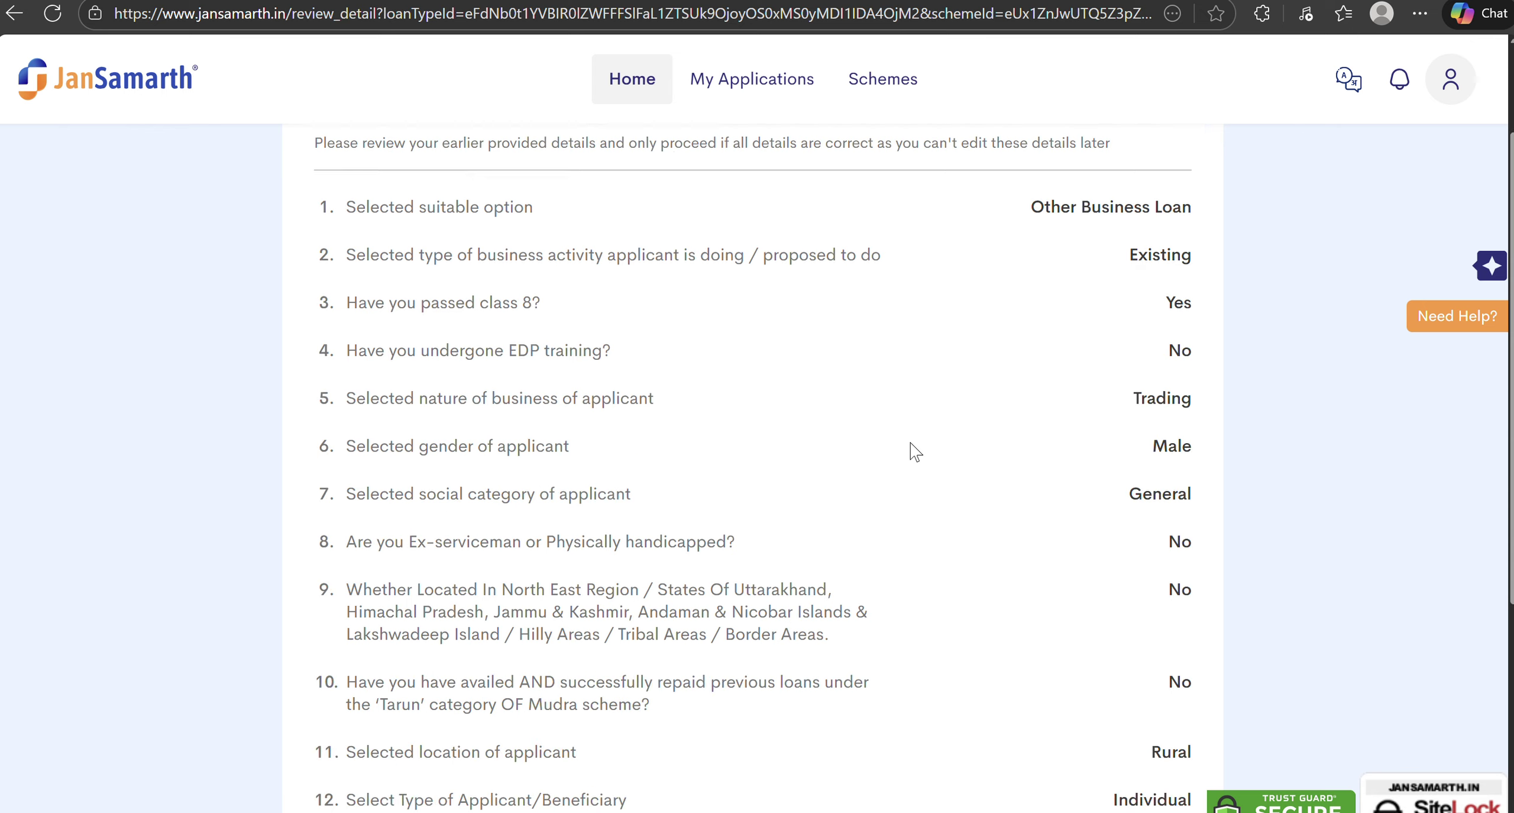
pyautogui.scroll(3, 914, 451)
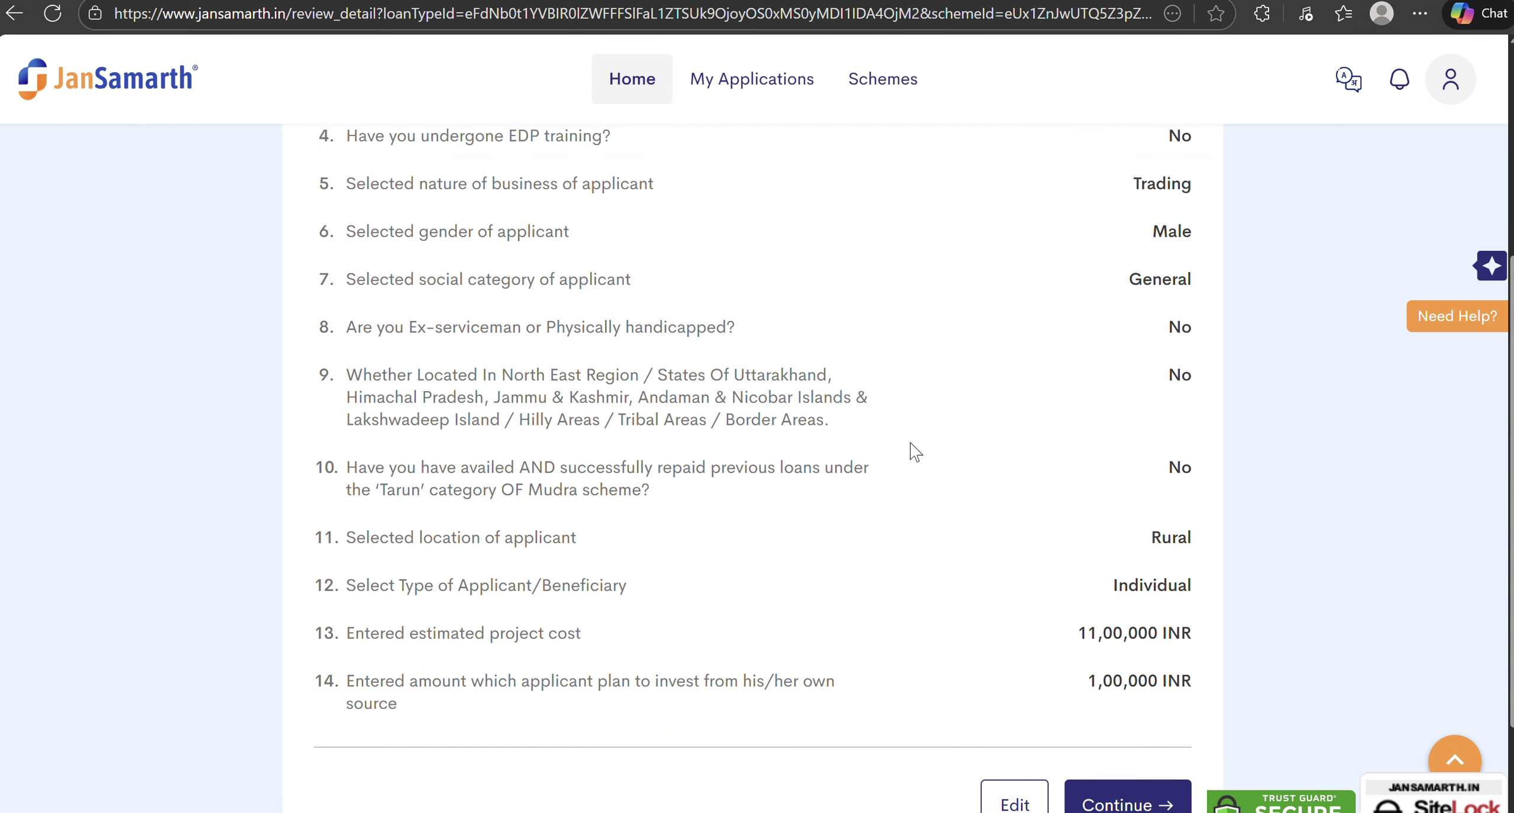
pyautogui.scroll(-4, 946, 473)
pyautogui.click(1139, 607)
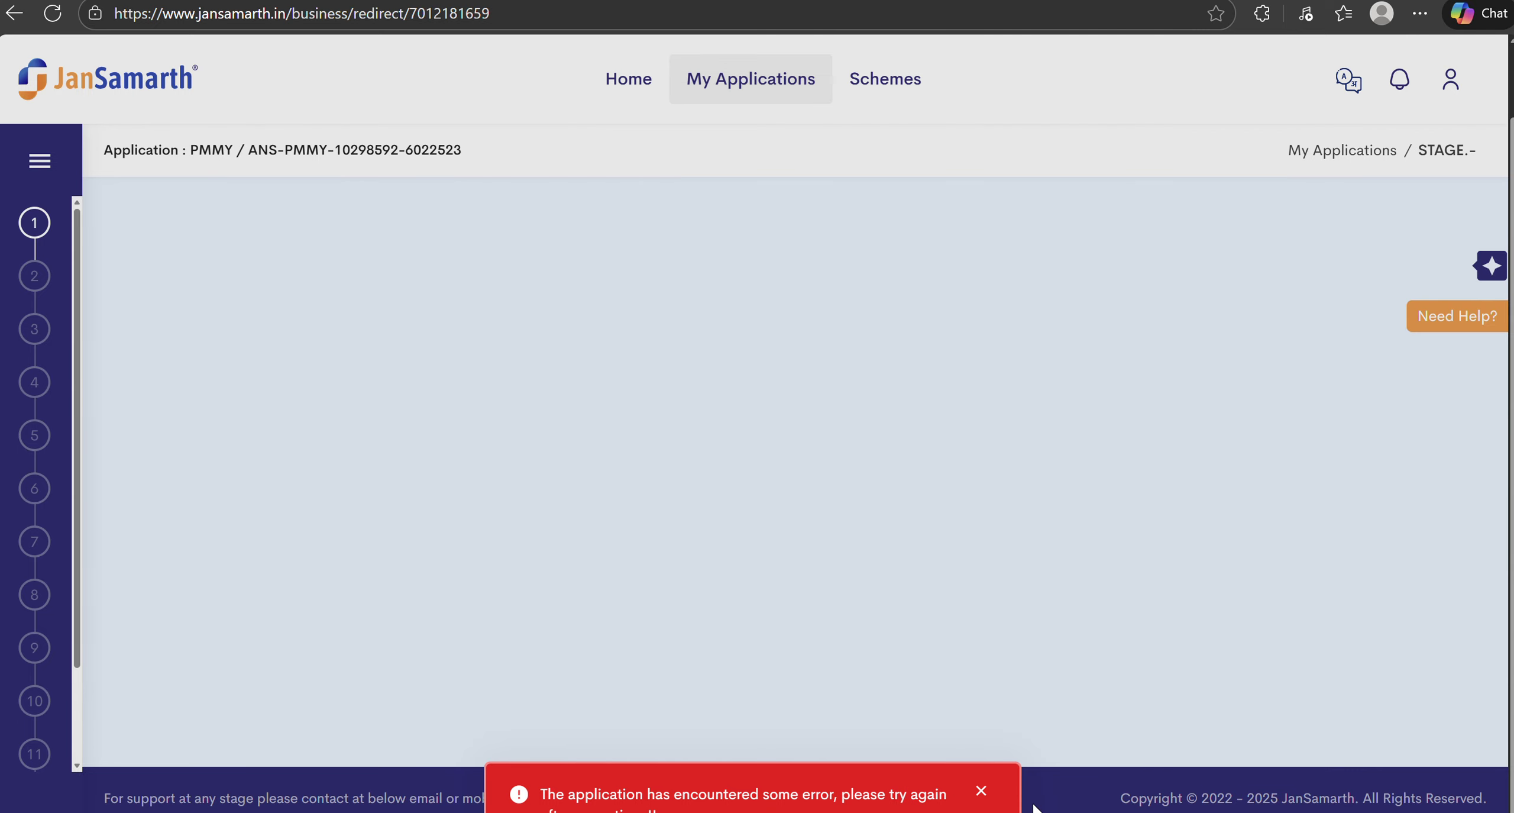
# - Dismiss the error message and try to open the Home page and the account profile
pyautogui.click(981, 791)
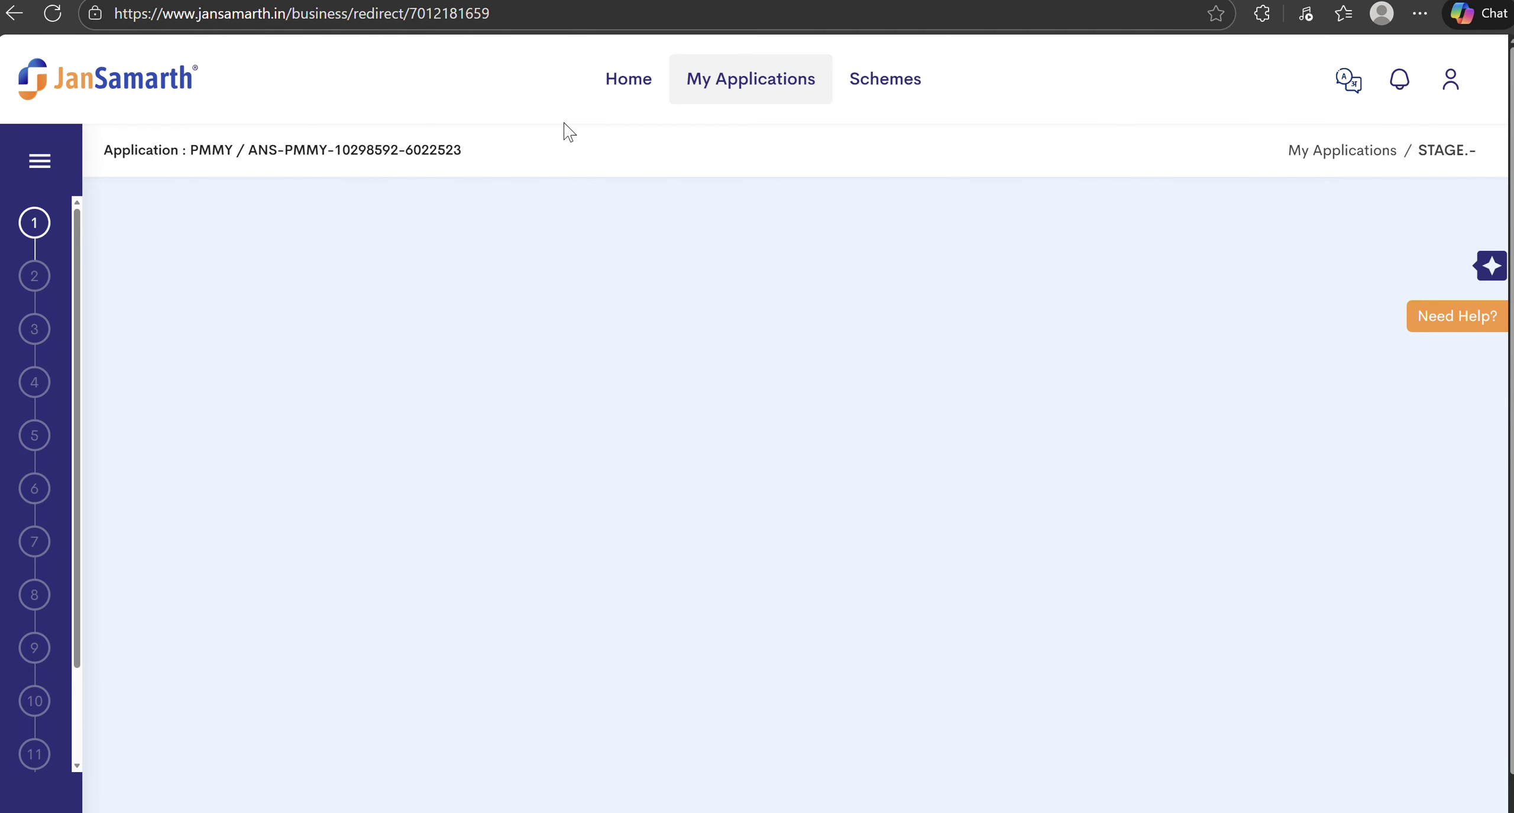
pyautogui.click(623, 95)
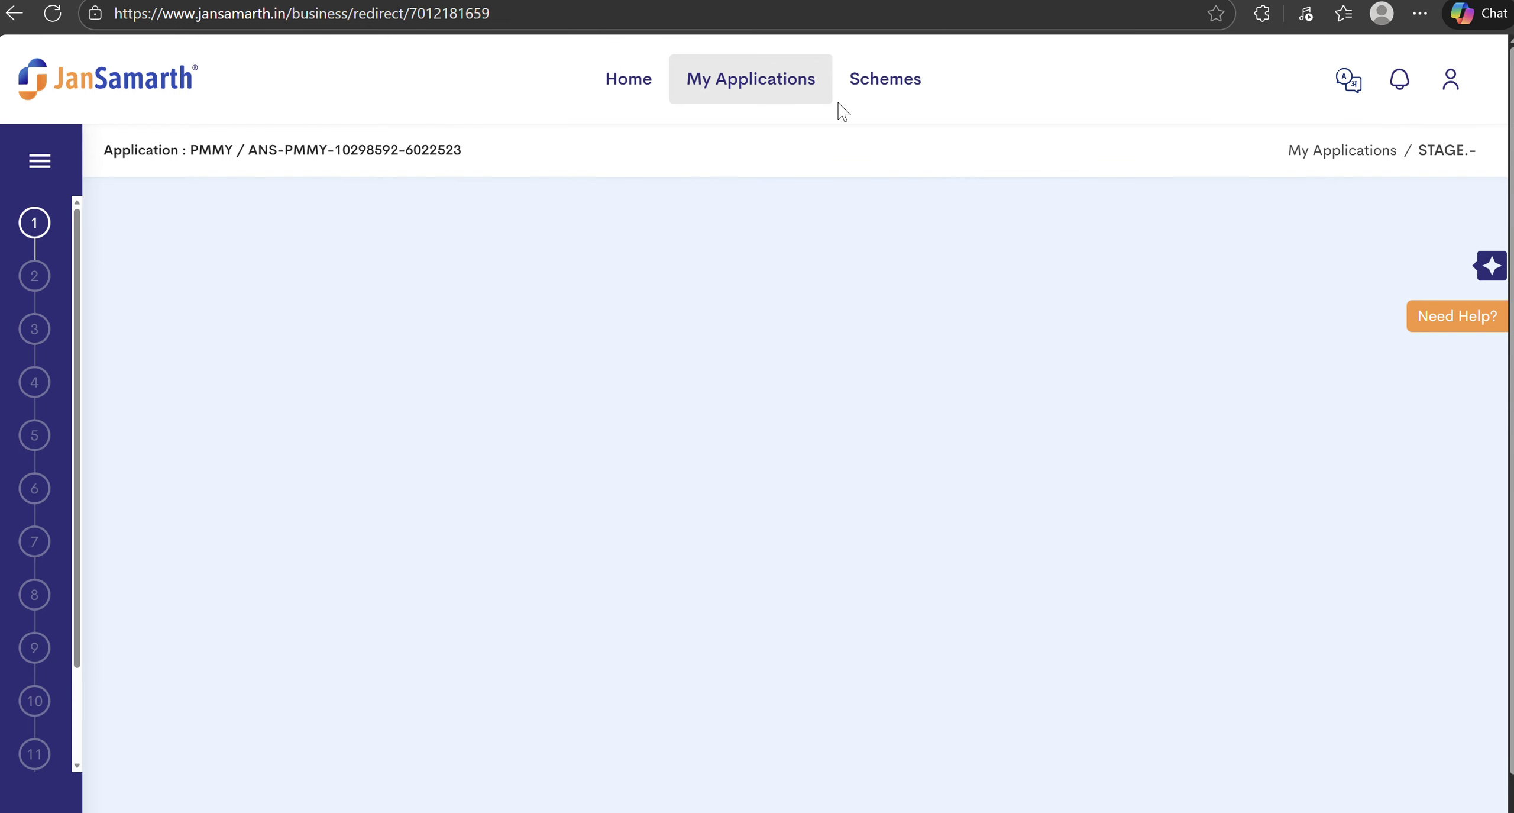
pyautogui.click(1452, 86)
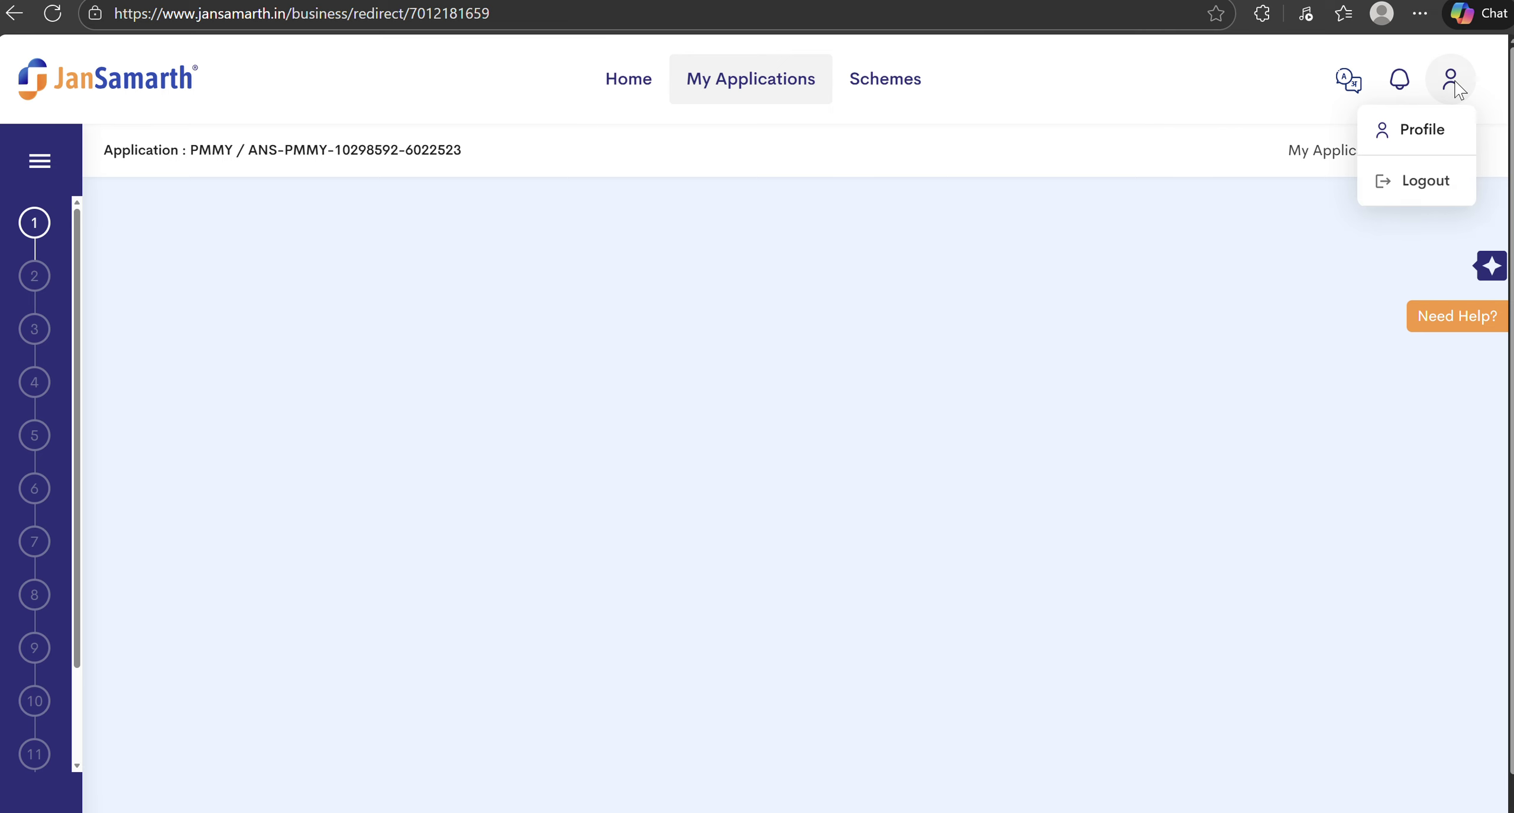
pyautogui.click(1420, 137)
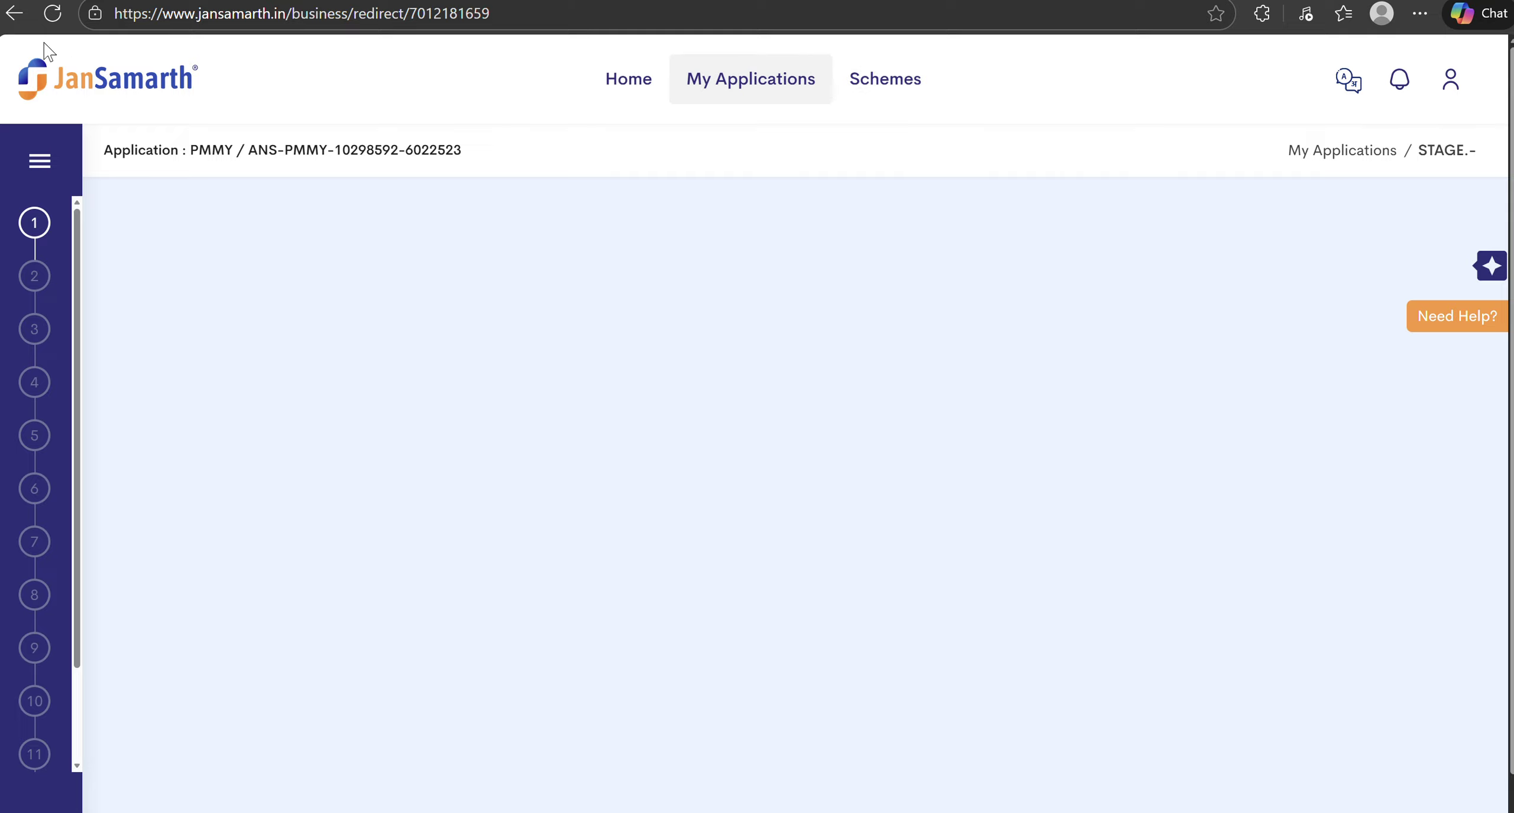
# - Reload the blank loan application page twice, closing the error message in between
pyautogui.click(53, 17)
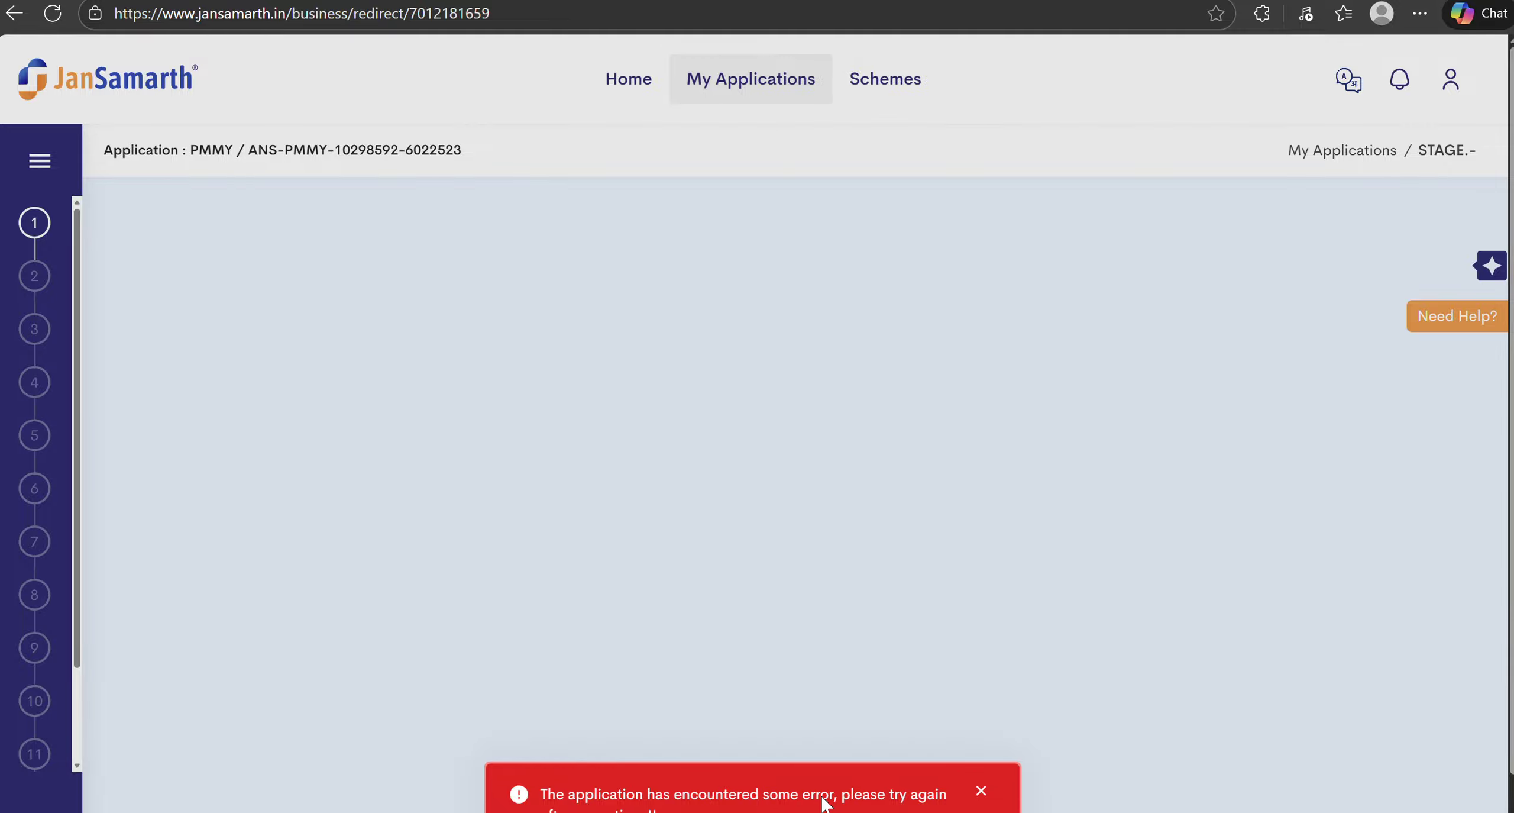
pyautogui.click(993, 791)
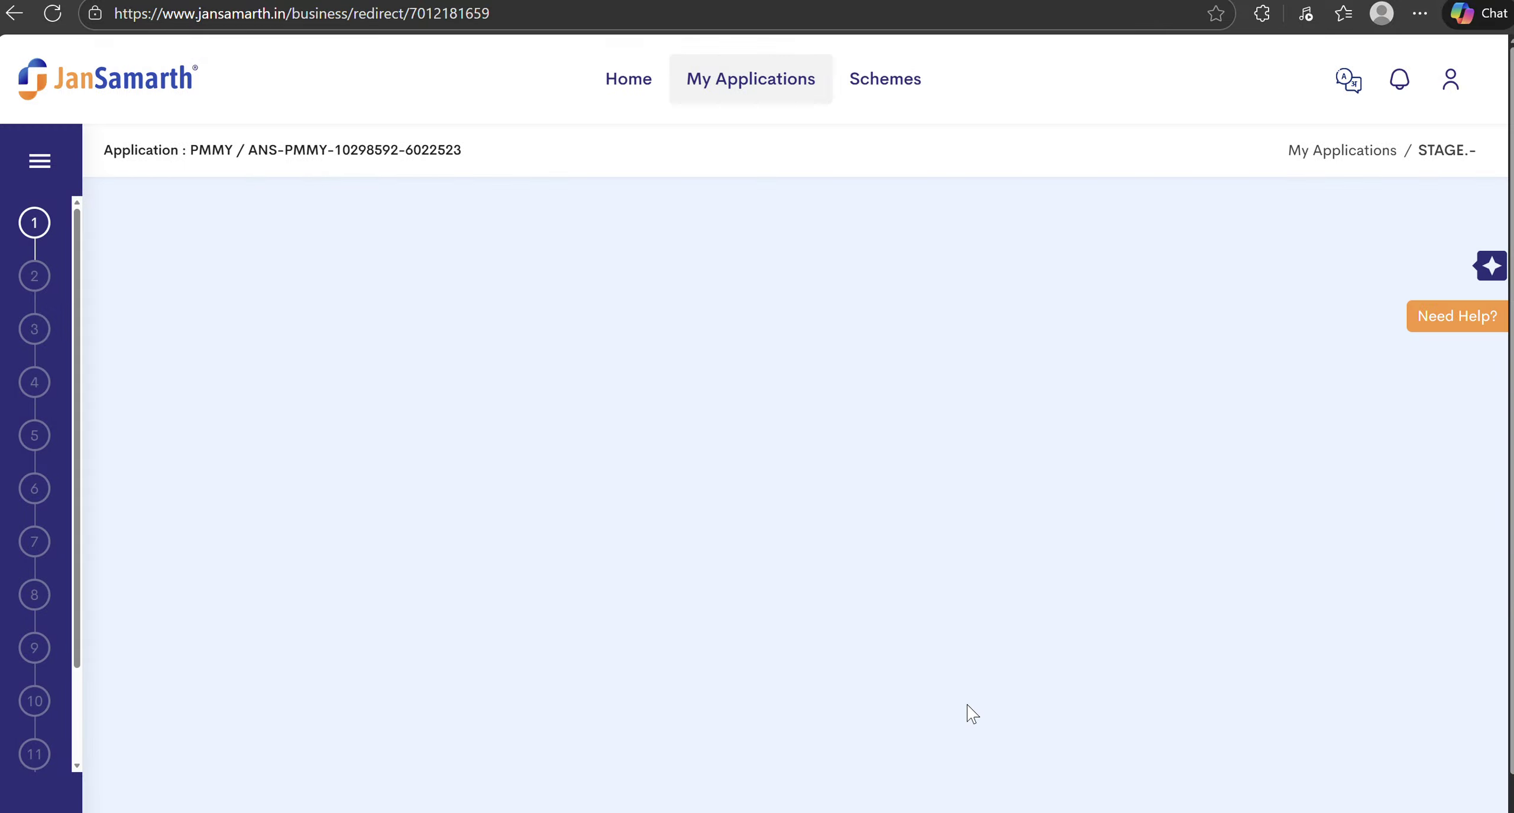
pyautogui.click(51, 20)
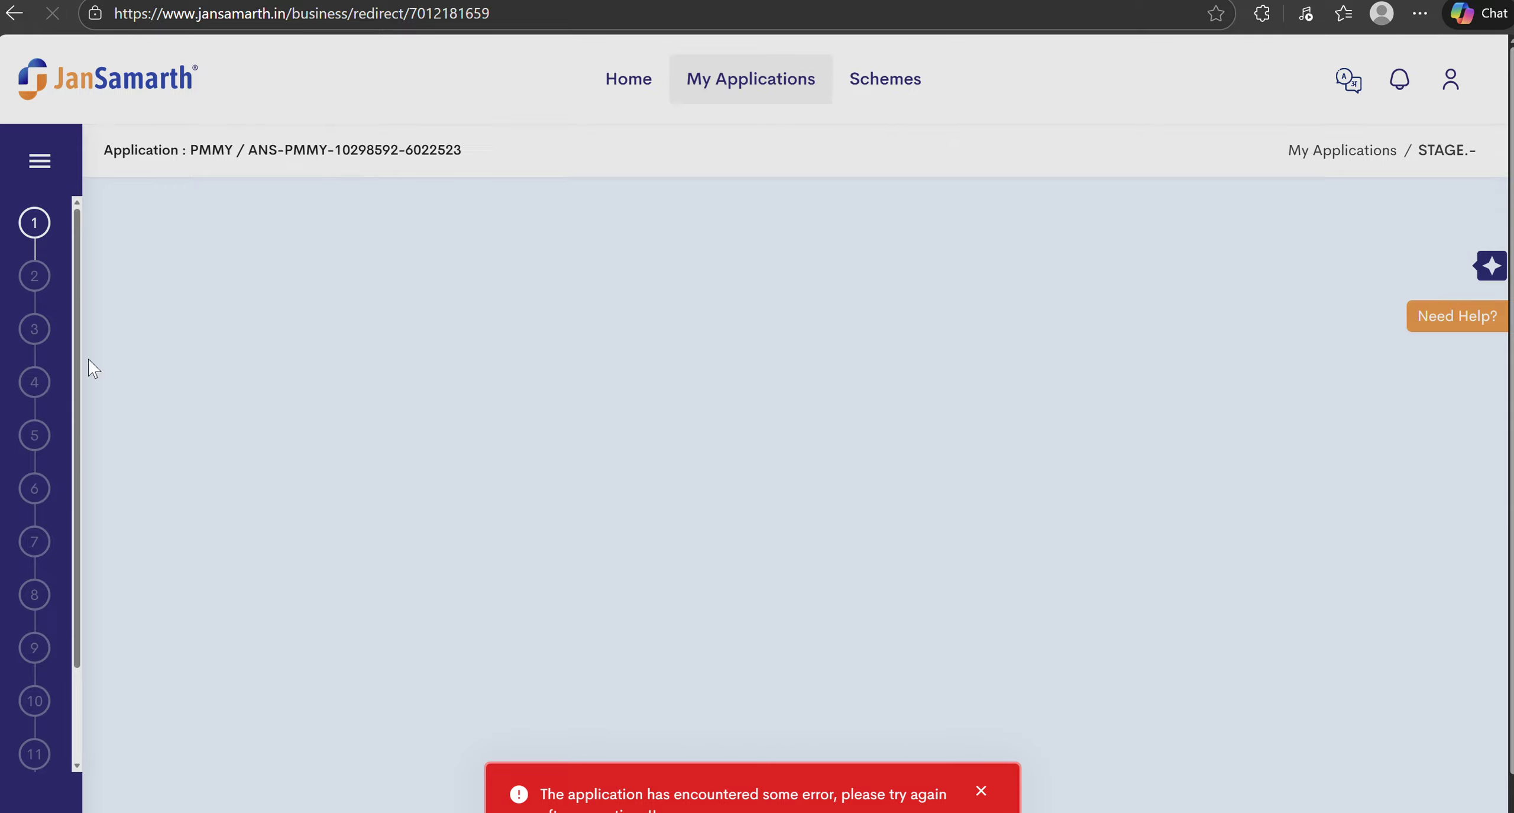
# - Try to open the portal's Home page from the blank PMMY loan application page
pyautogui.click(624, 94)
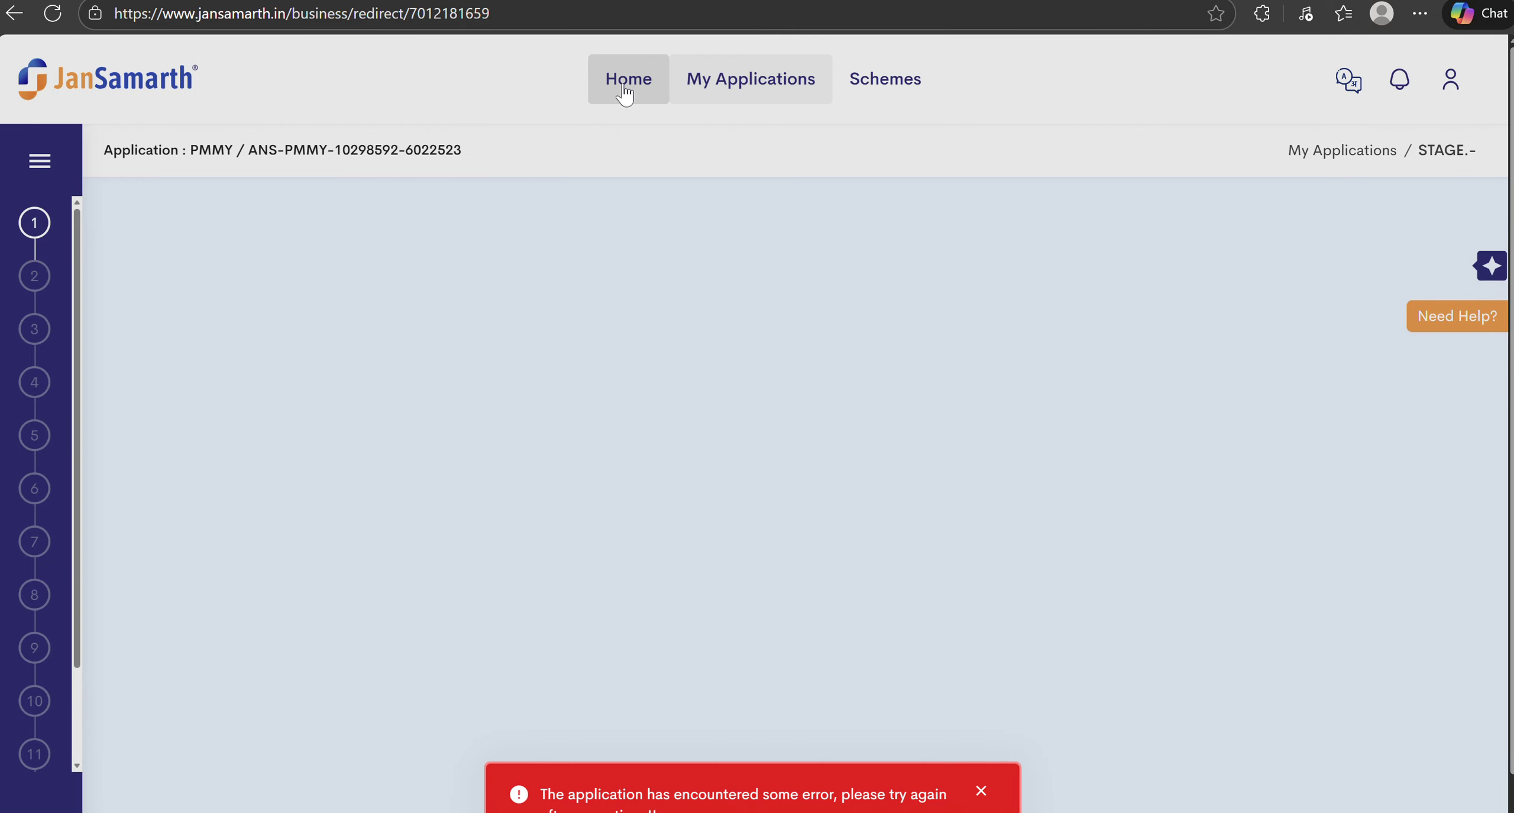
pyautogui.click(624, 94)
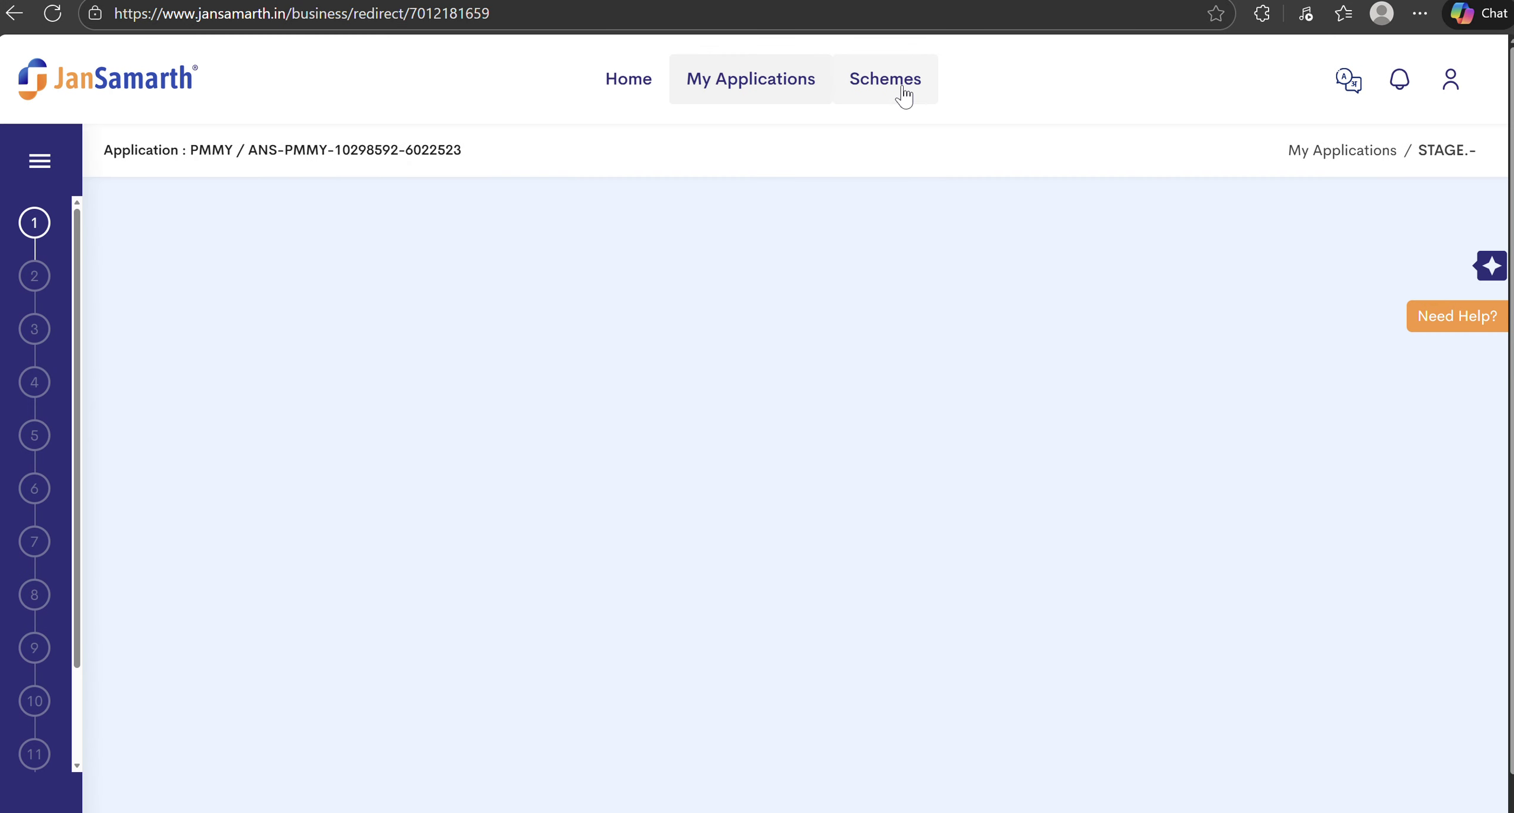
pyautogui.click(640, 82)
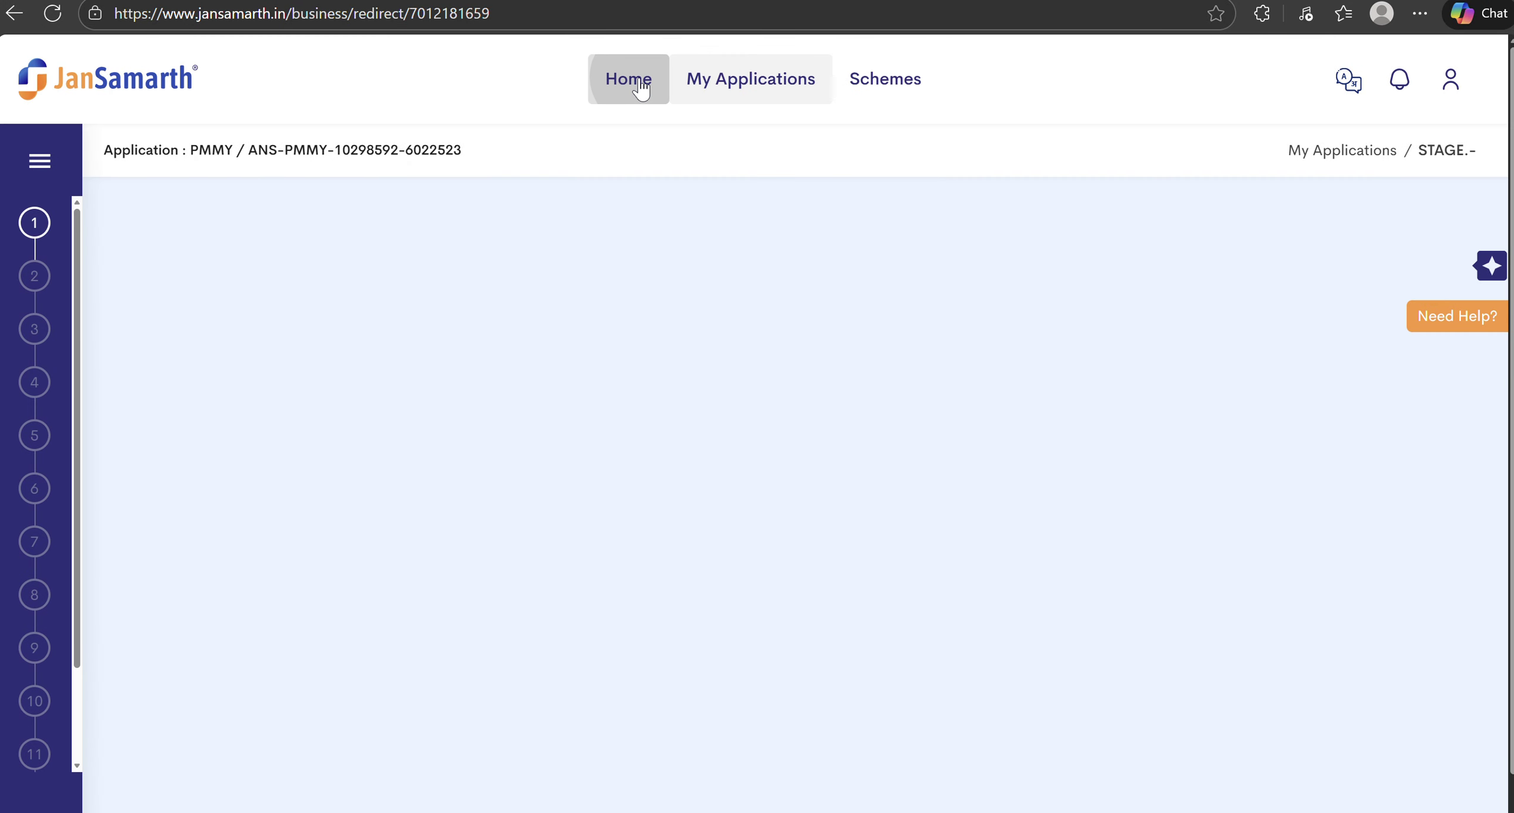
pyautogui.click(640, 83)
pyautogui.click(640, 80)
pyautogui.click(640, 80)
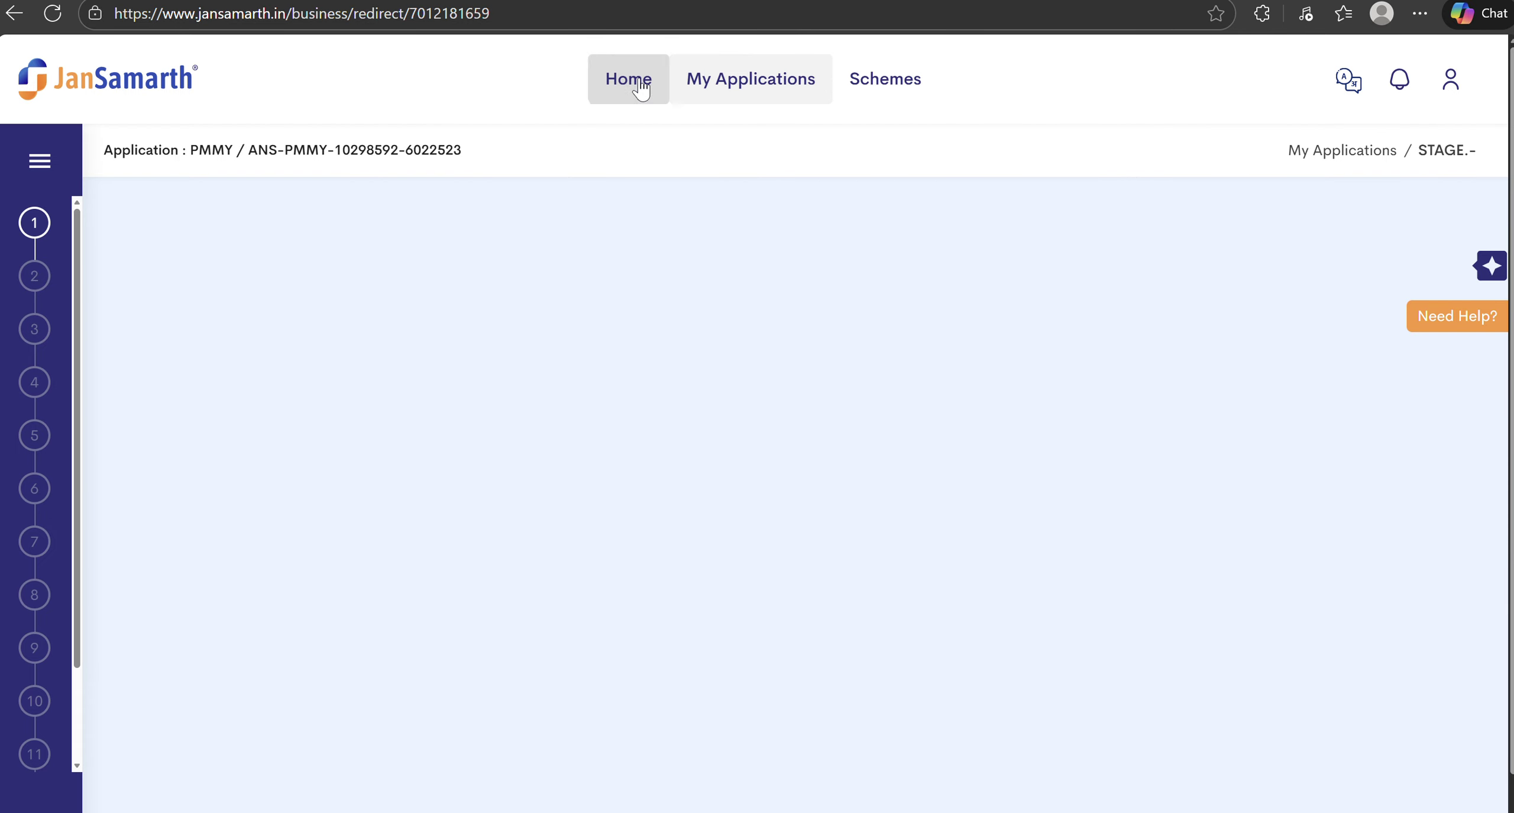
# - Expand the PMMY application's stage list to view the names of its stages, and collapse it again
pyautogui.click(39, 160)
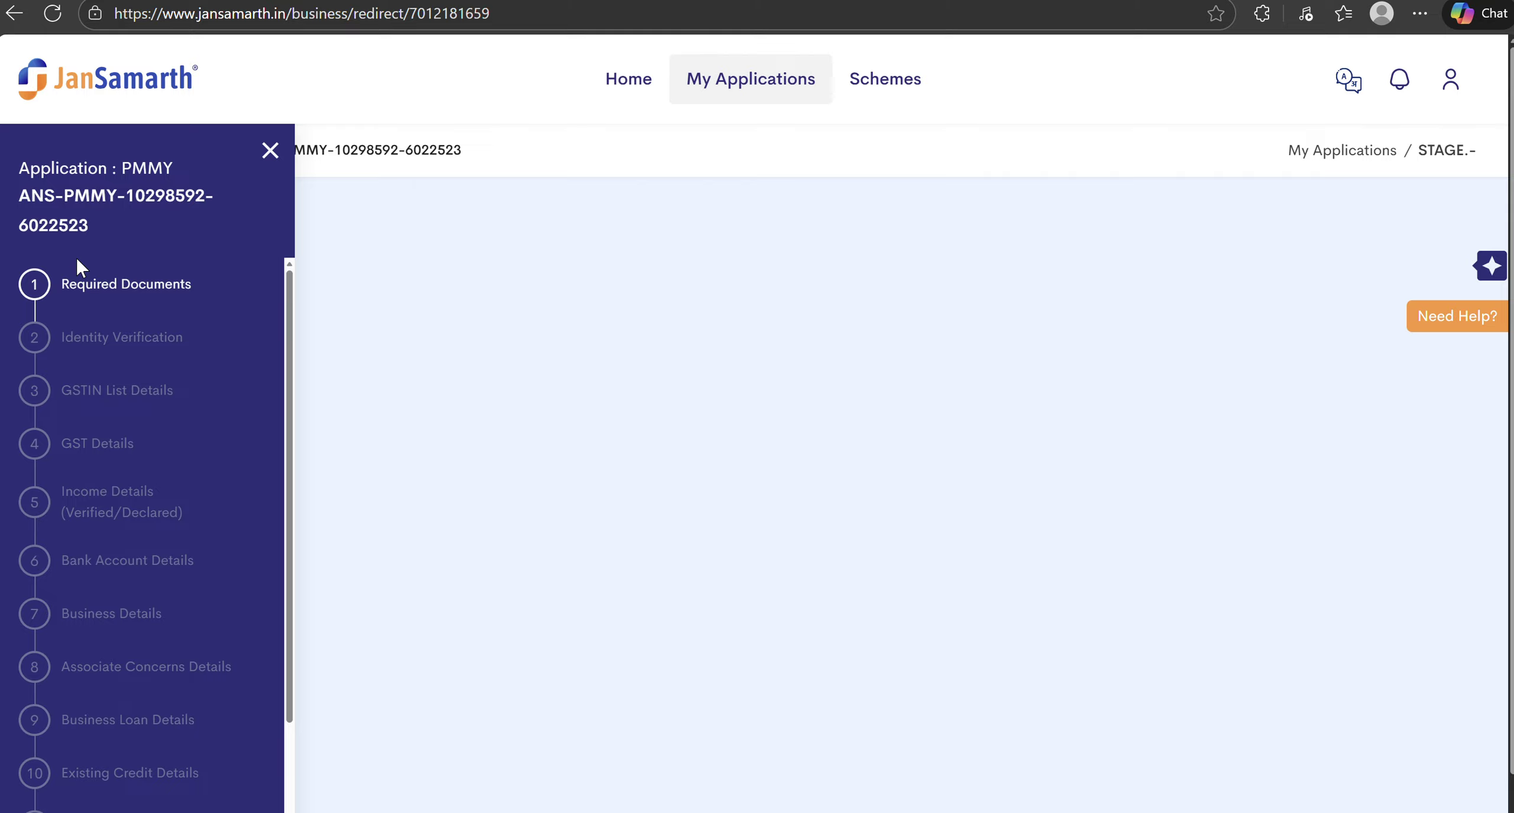
pyautogui.click(270, 152)
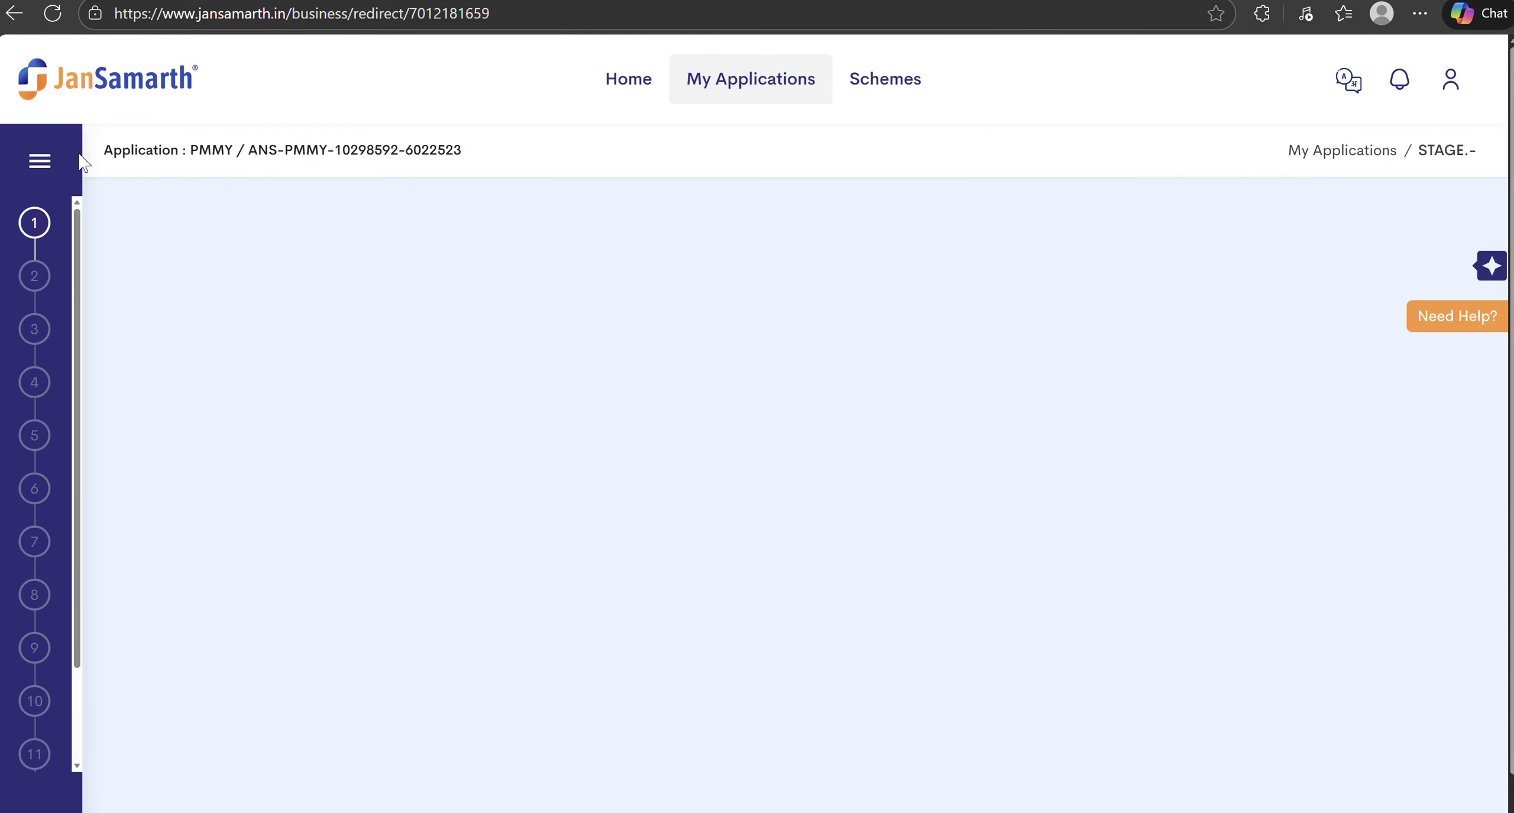
pyautogui.click(40, 165)
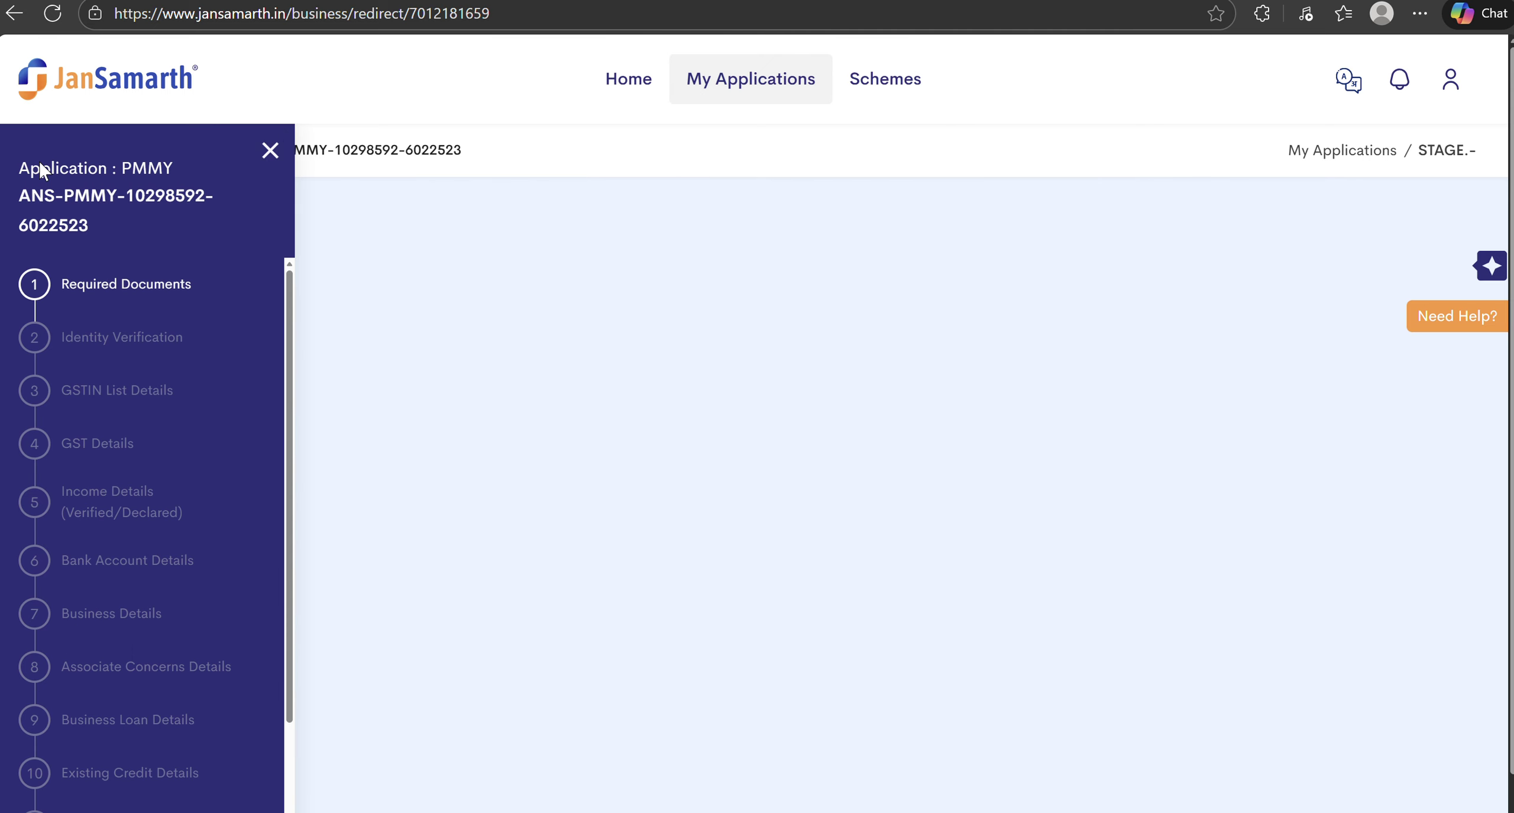
pyautogui.click(268, 161)
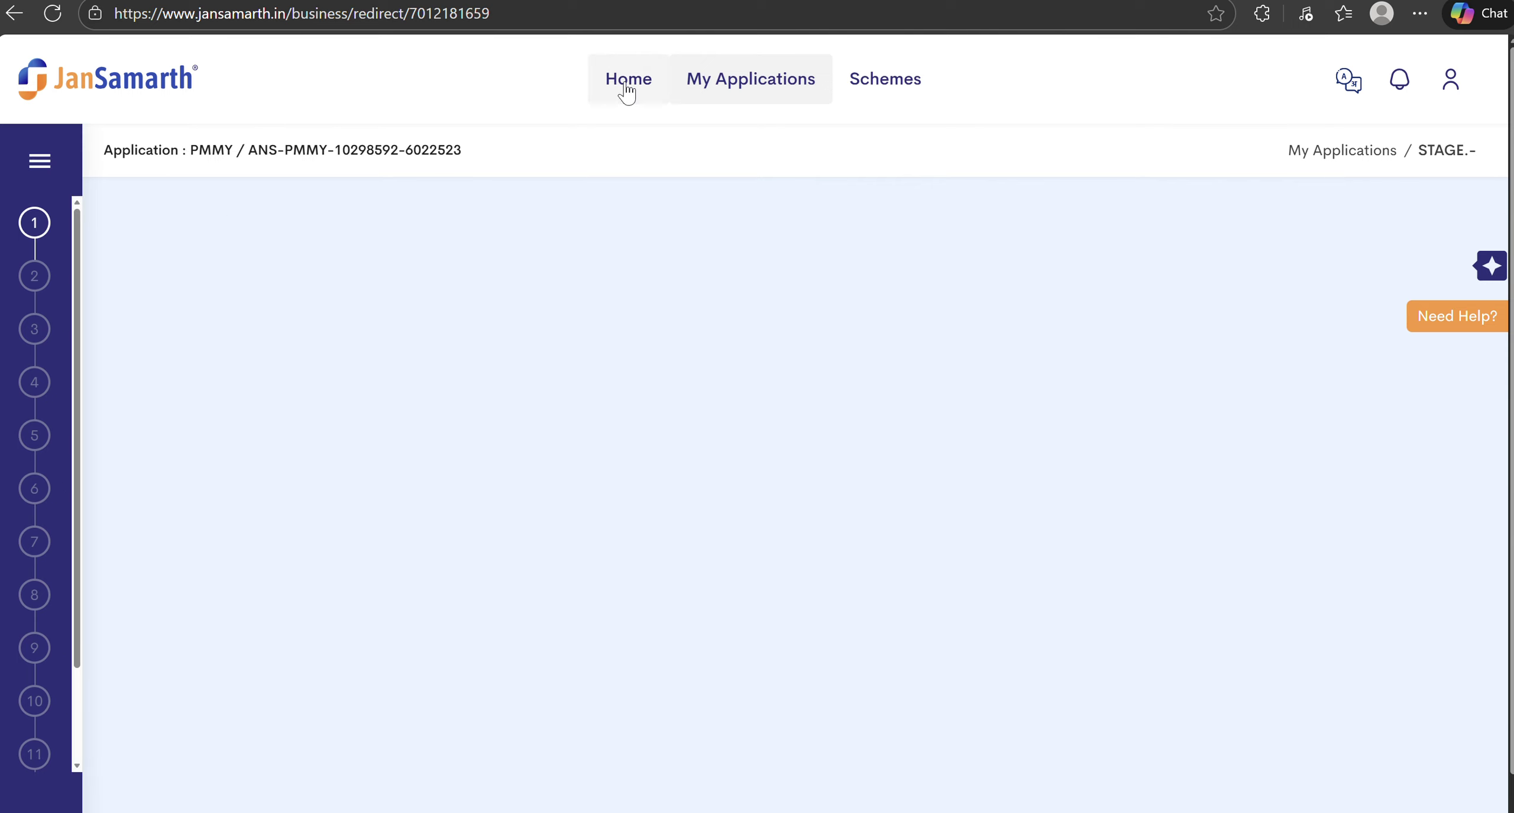